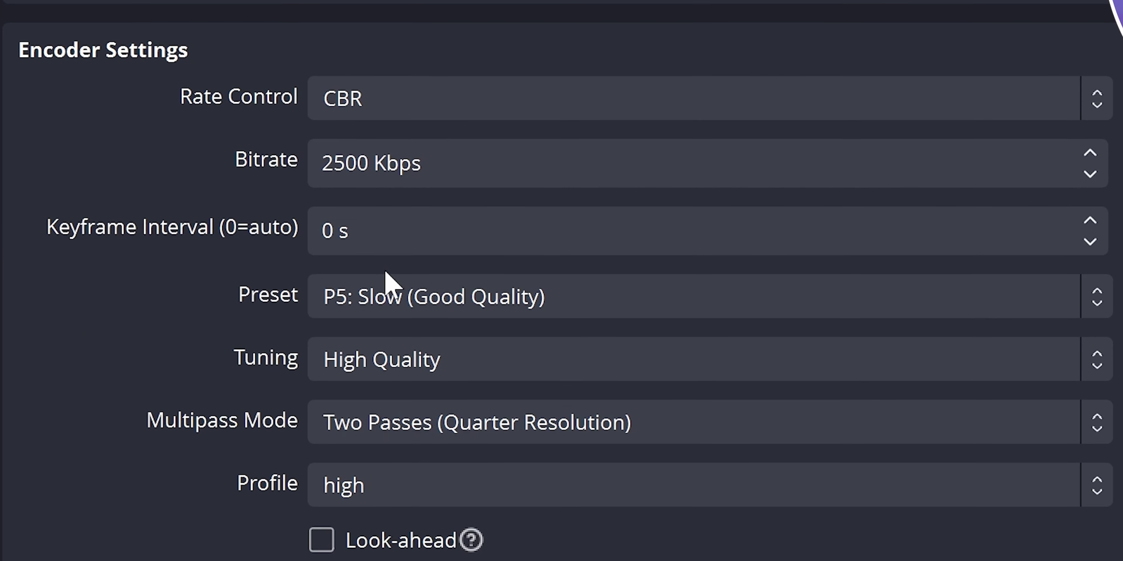
left_click(405, 279)
left_click(406, 279)
left_click(382, 325)
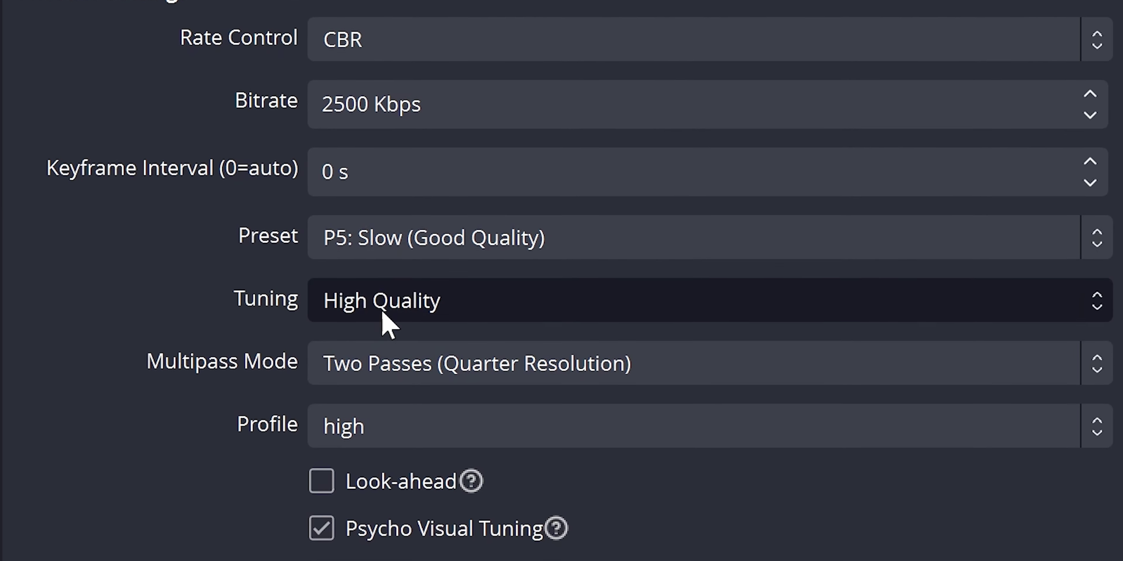
left_click(374, 347)
left_click(371, 381)
left_click(375, 398)
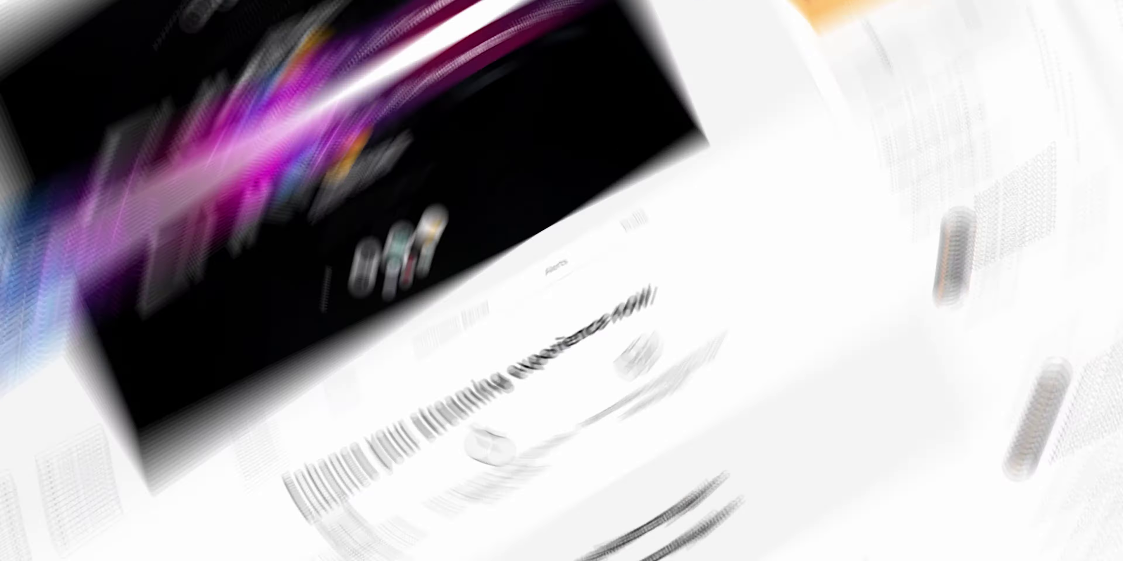
Preview the overlays, intermission banner and Twitch alerts of the DarkMode Stream Overlay Package in its live demo.
scroll(529, 479, "down", 4)
scroll(490, 374, "up", 10)
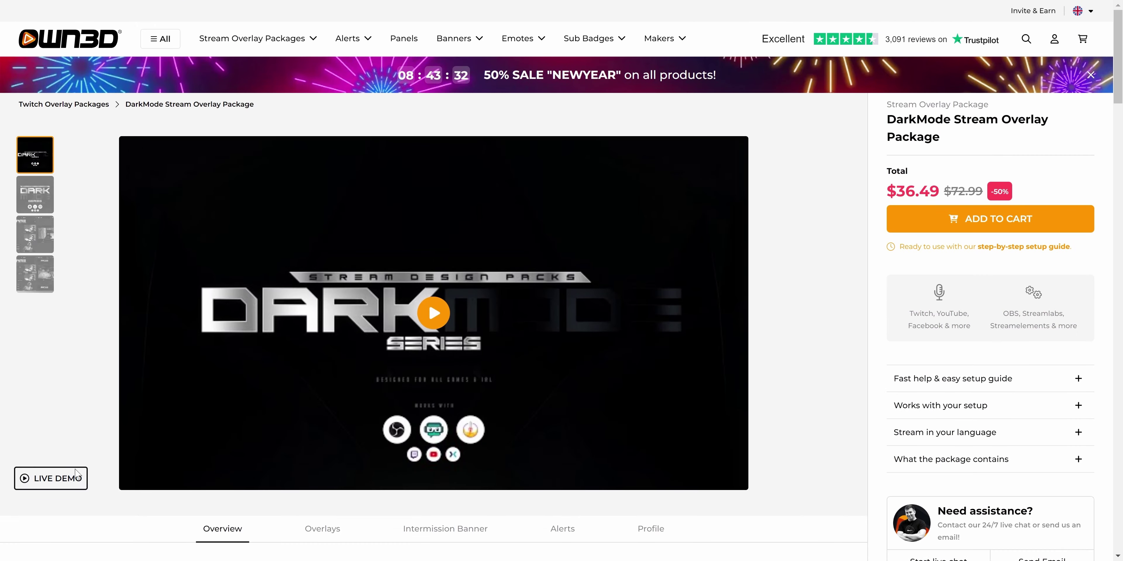
left_click(49, 488)
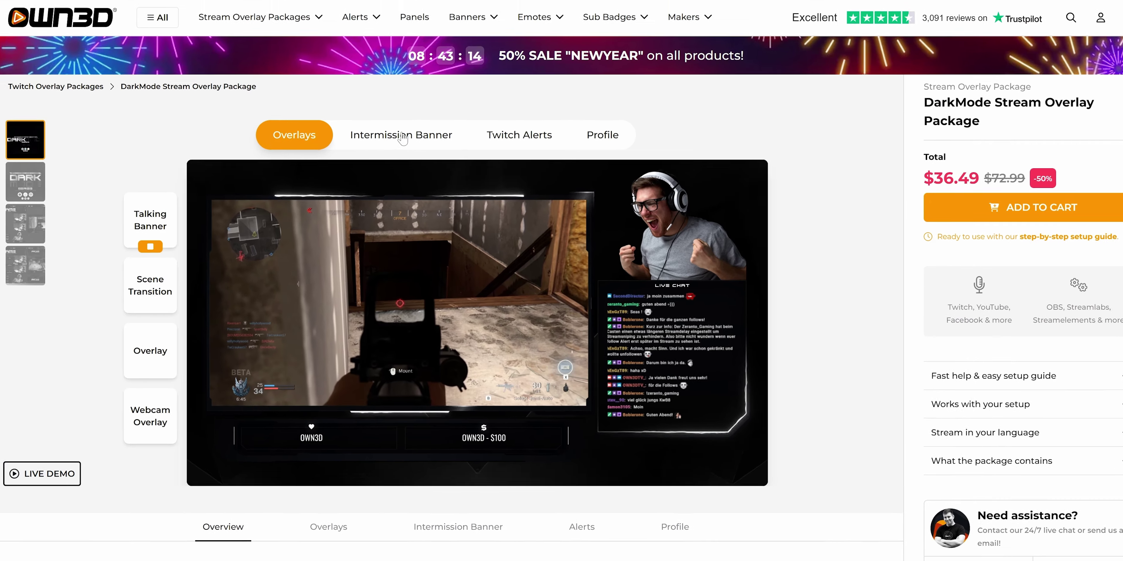
left_click(393, 155)
left_click(571, 85)
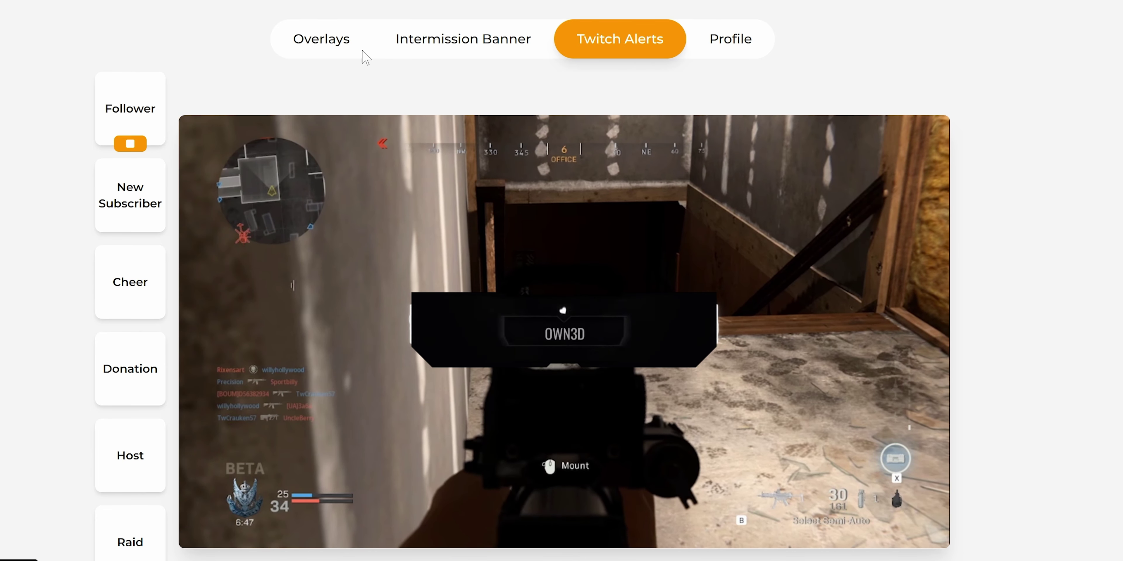
left_click(321, 44)
left_click(131, 245)
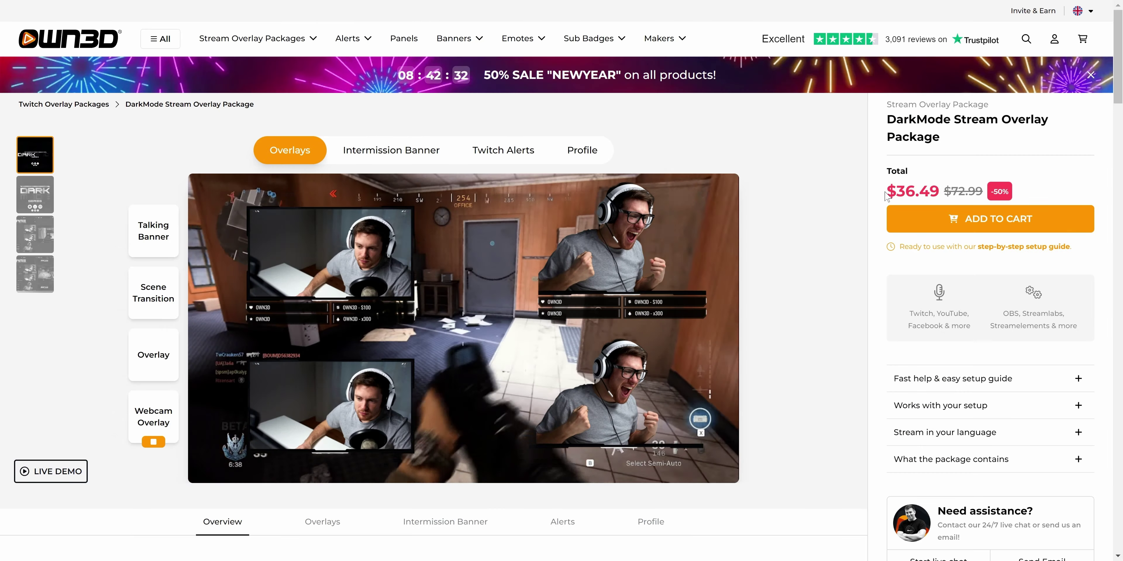
left_click_drag(924, 120, 953, 120)
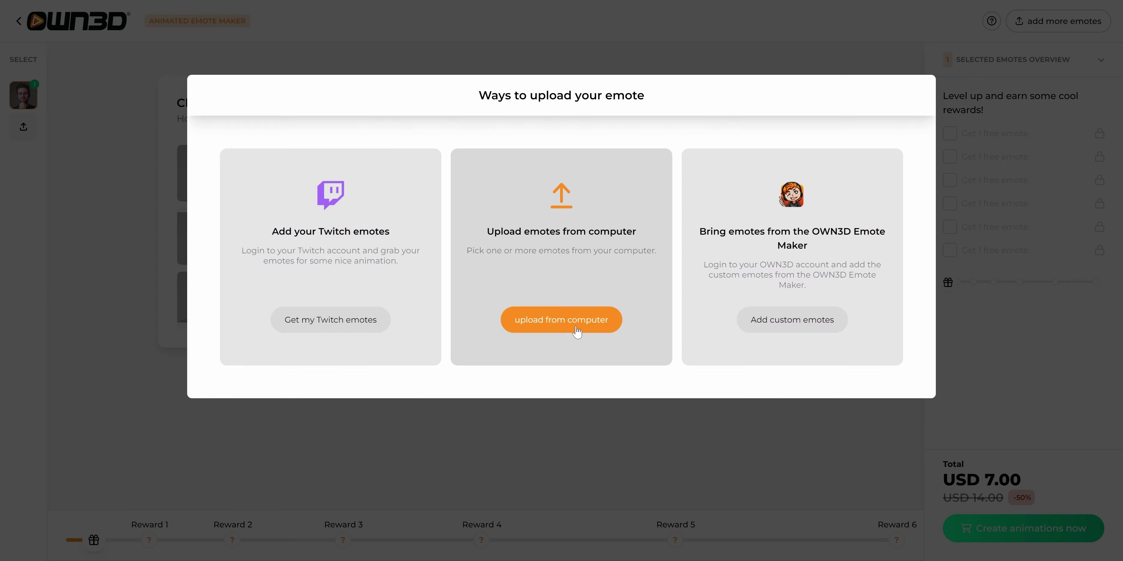
Upload an emote image from the computer to the Animated Emote Maker and preview the available animations.
left_click(576, 329)
left_click(595, 268)
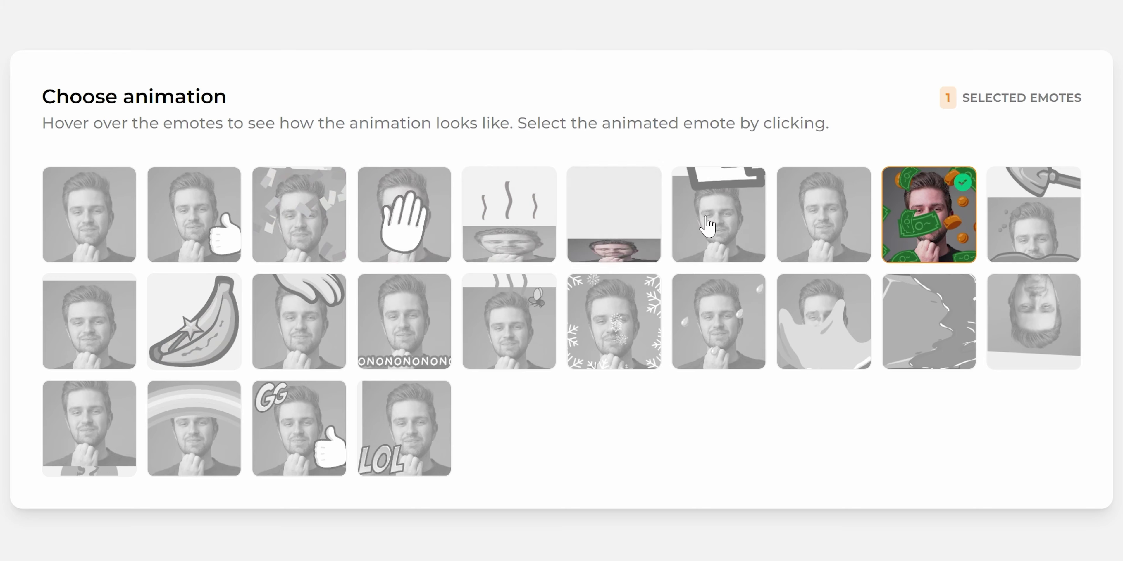
mouse_move(1016, 240)
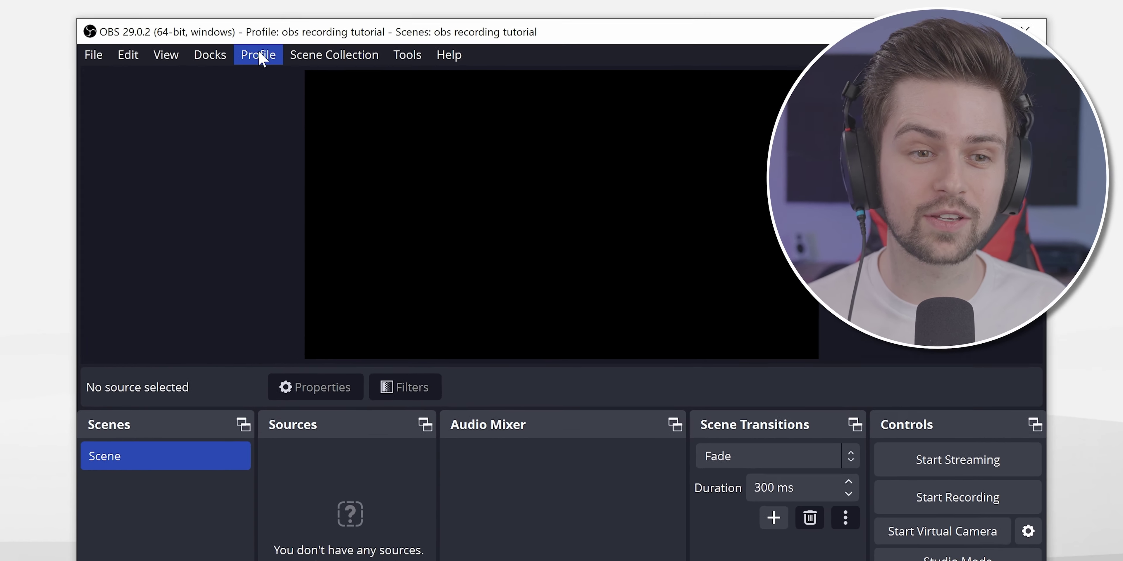
Switch to OBS and look over the profile options and the available source types.
left_click(260, 55)
mouse_move(303, 54)
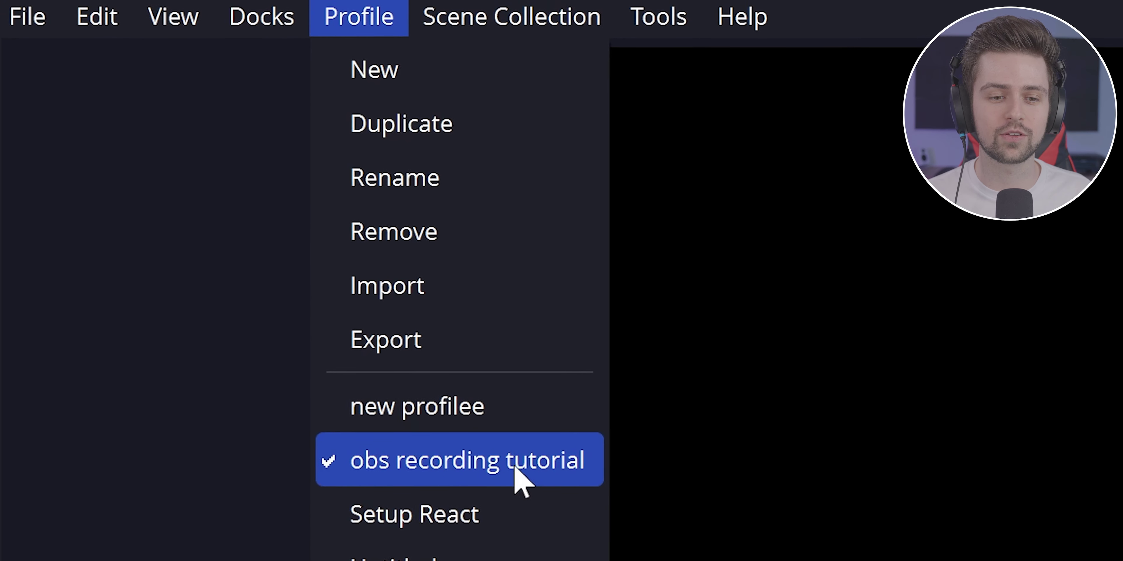
left_click(375, 71)
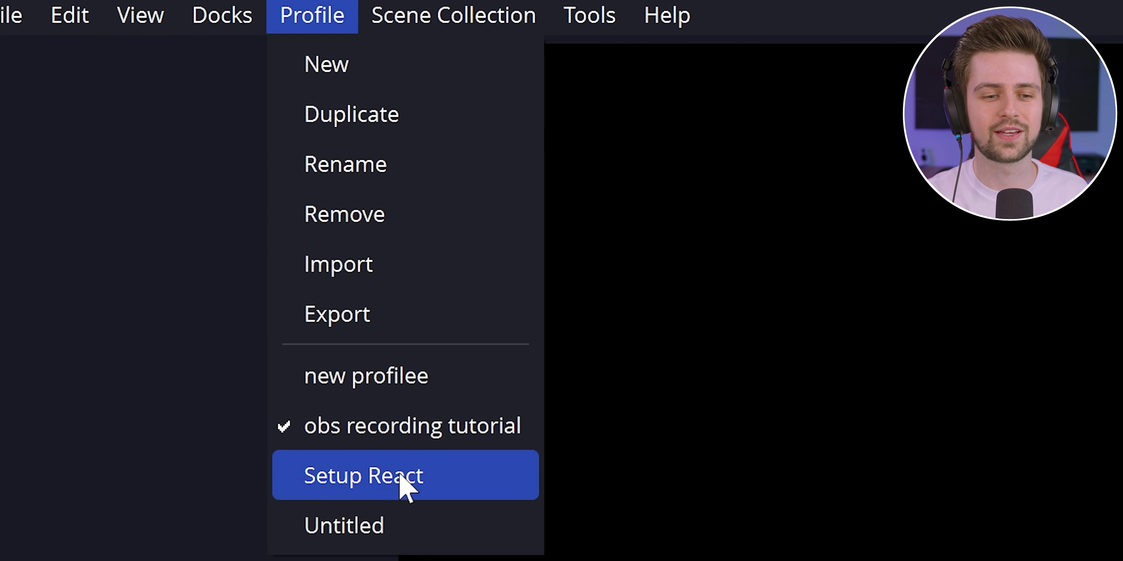
mouse_move(438, 13)
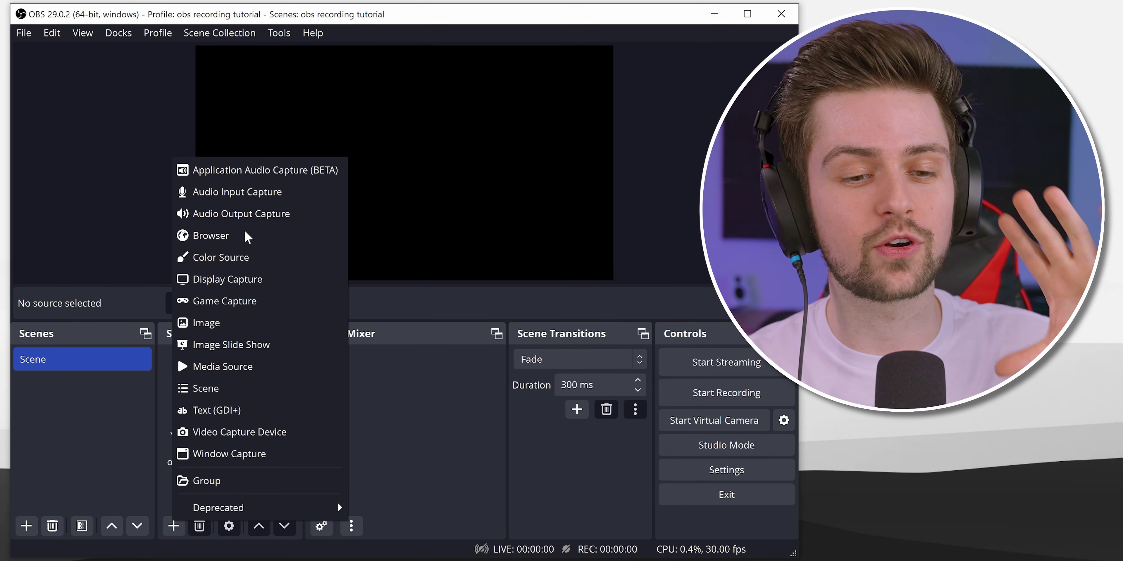
left_click(389, 382)
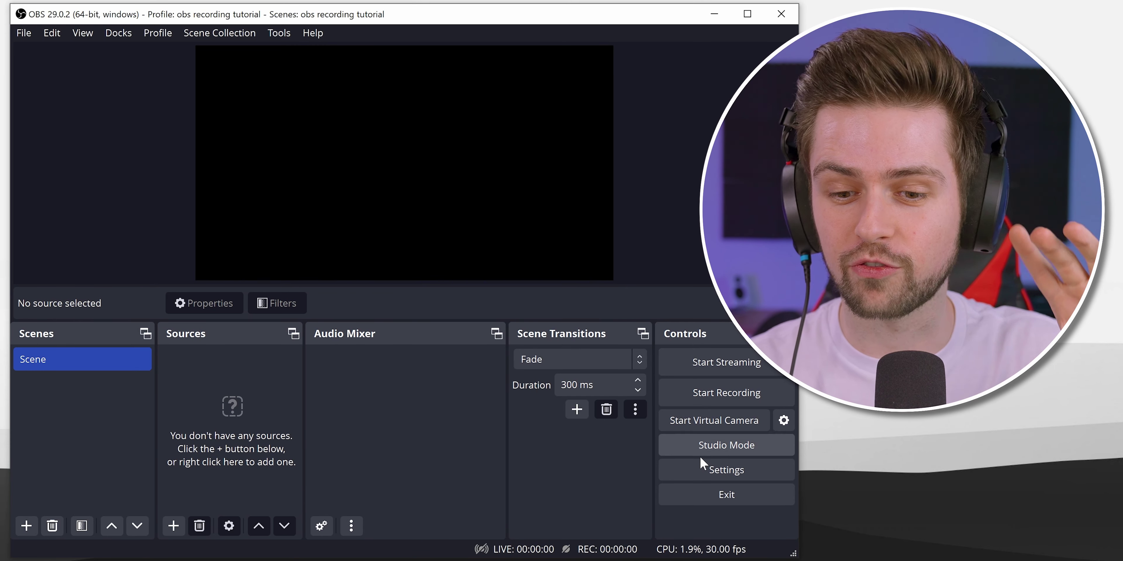
Open the OBS settings, look over the output options and bring up the video options.
left_click(704, 475)
left_click(91, 143)
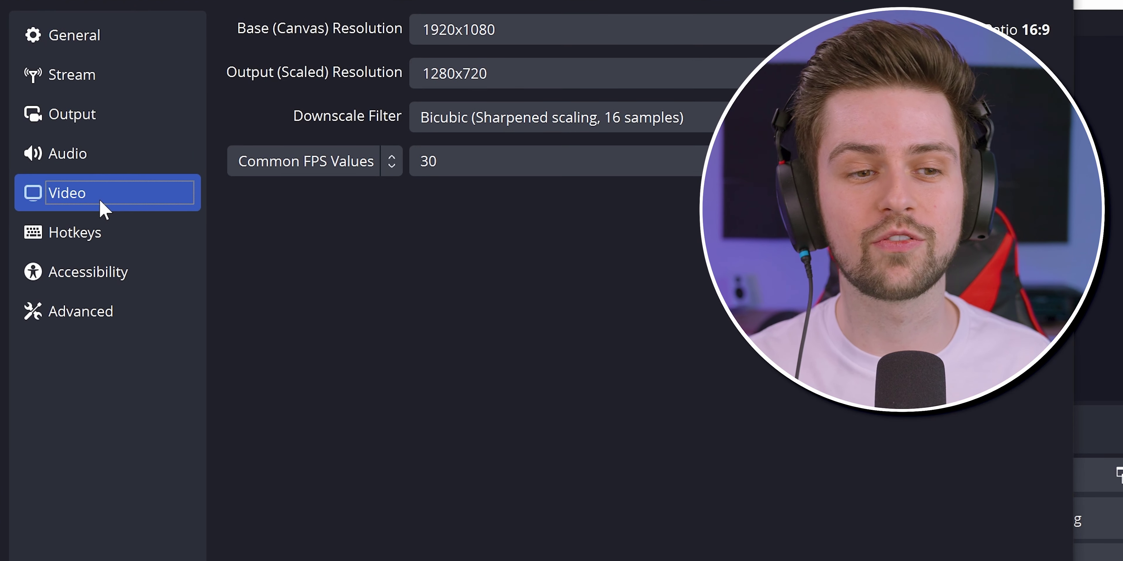
left_click(85, 113)
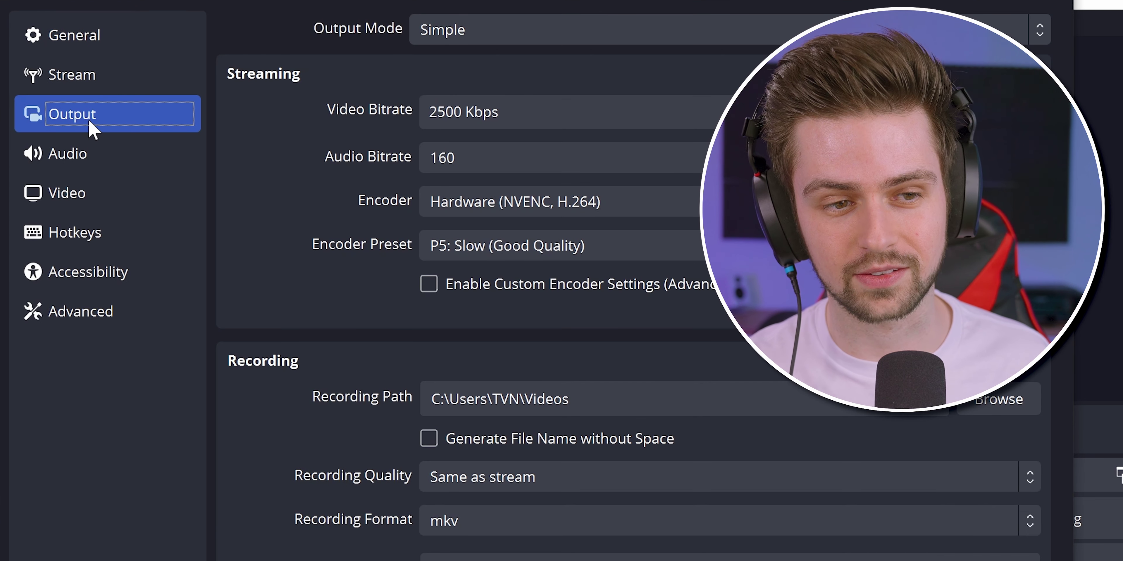
left_click(89, 192)
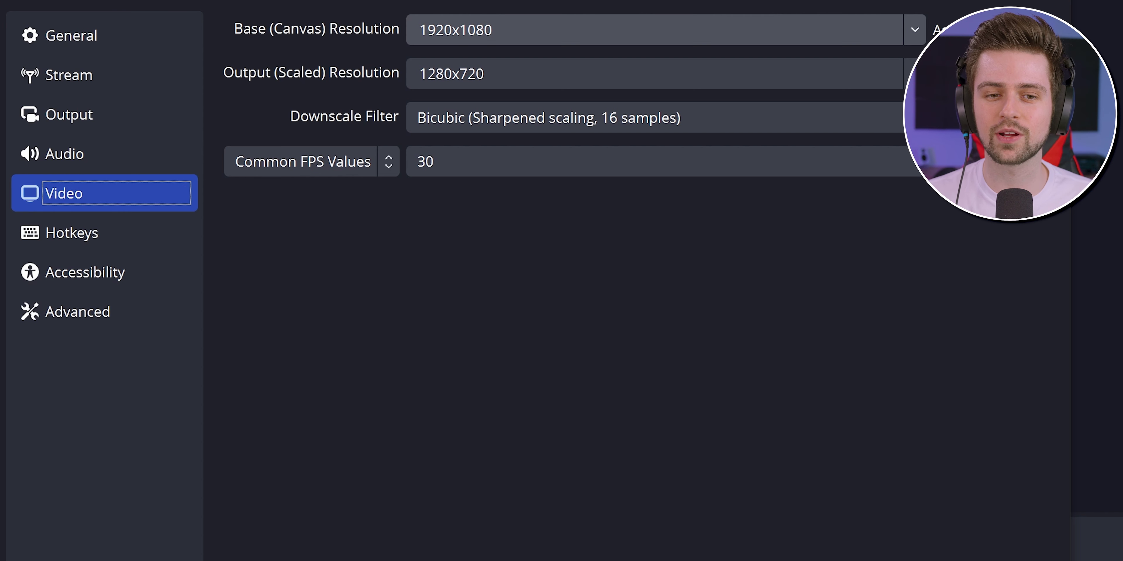
Set the base canvas resolution to 3840x1920 and the scaled output resolution to 1396x698.
left_click(485, 73)
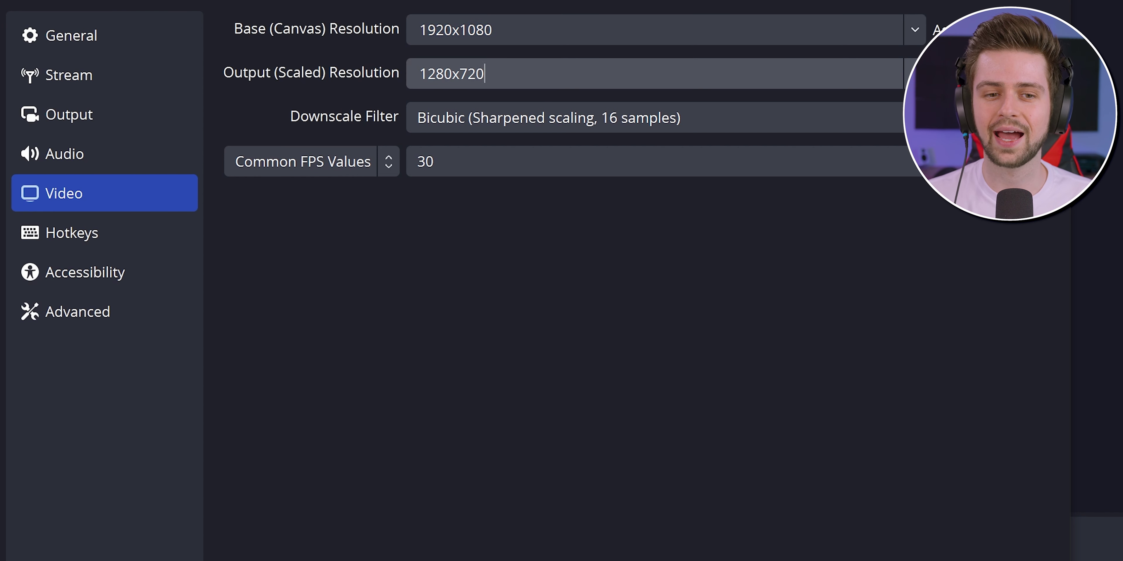
left_click(914, 30)
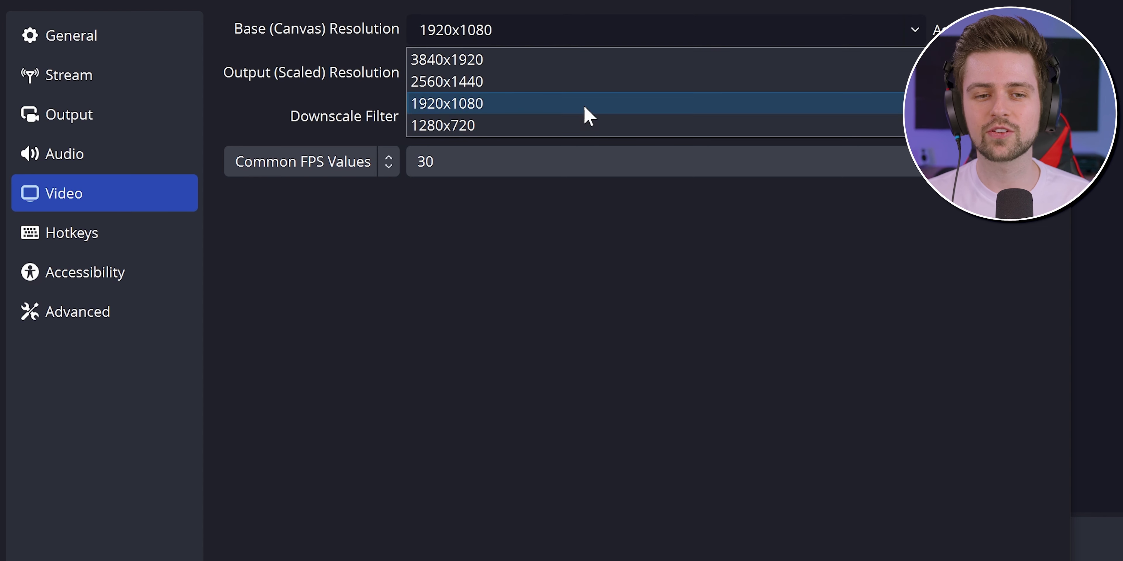
left_click(472, 59)
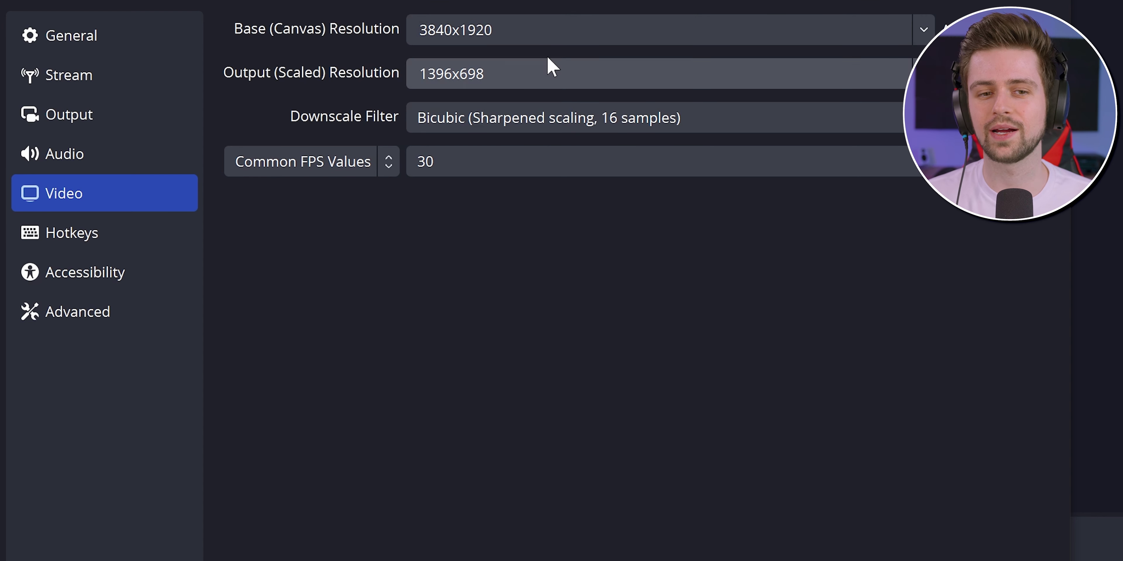
left_click(546, 72)
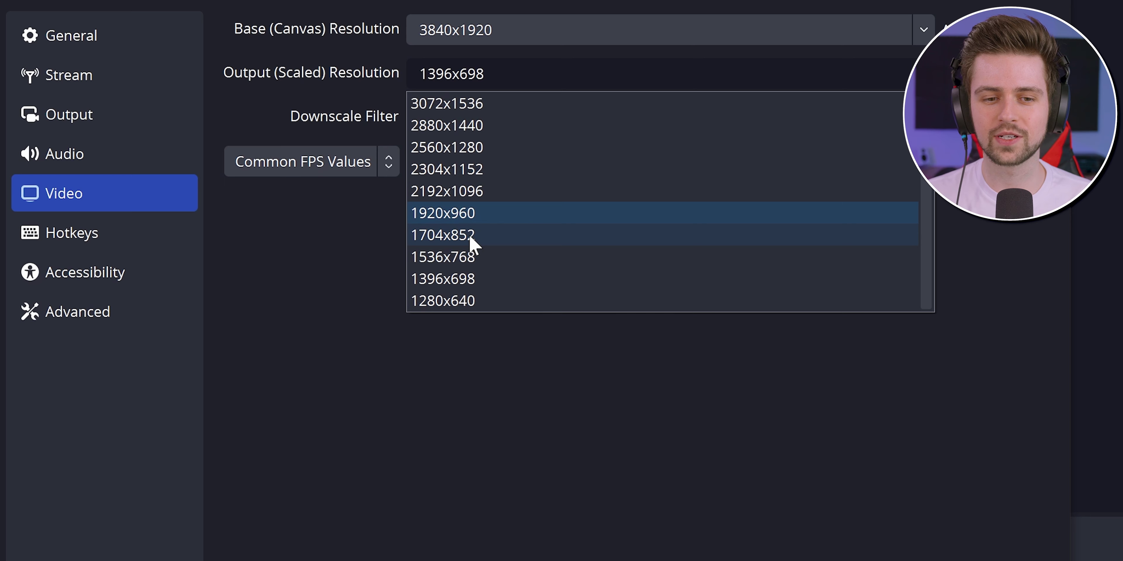
left_click(443, 279)
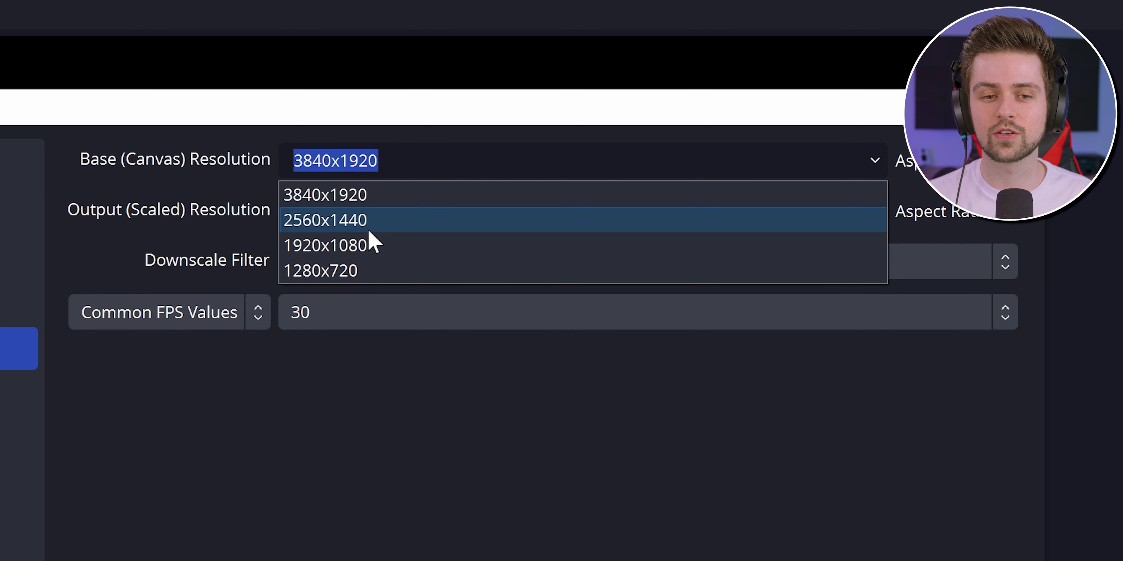
Try matching base and output resolutions, first both at 1920x1080 and after that both at 2560x1440.
left_click(350, 247)
left_click(852, 217)
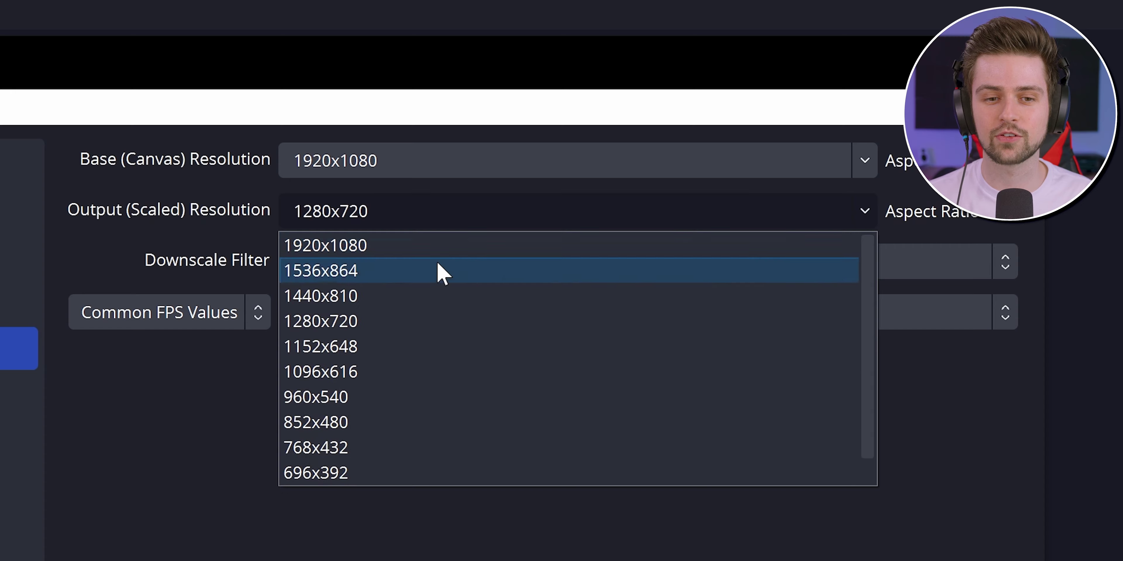
left_click(368, 249)
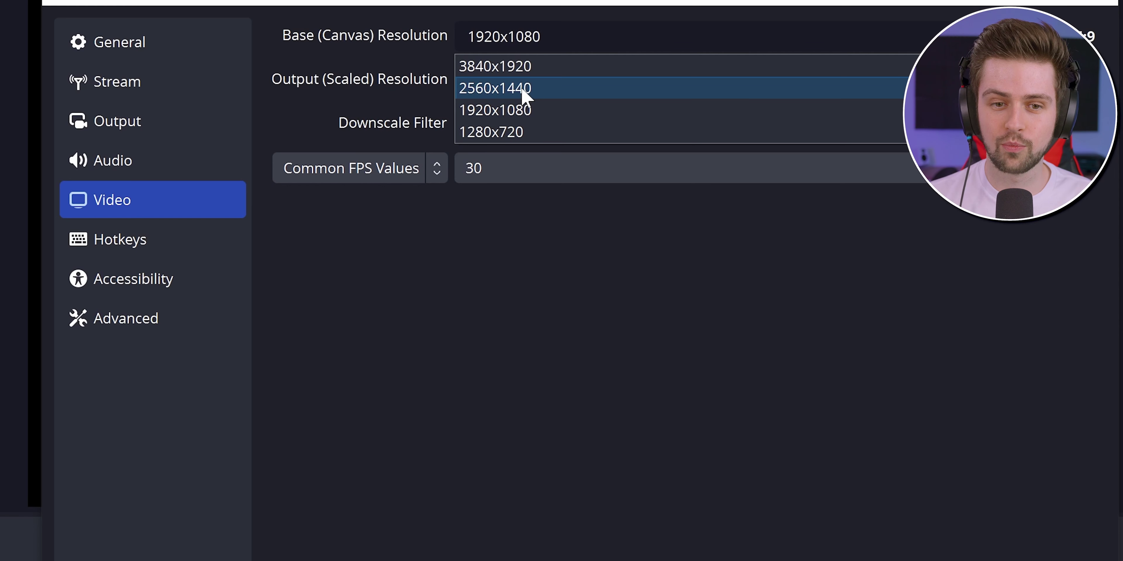
left_click(649, 81)
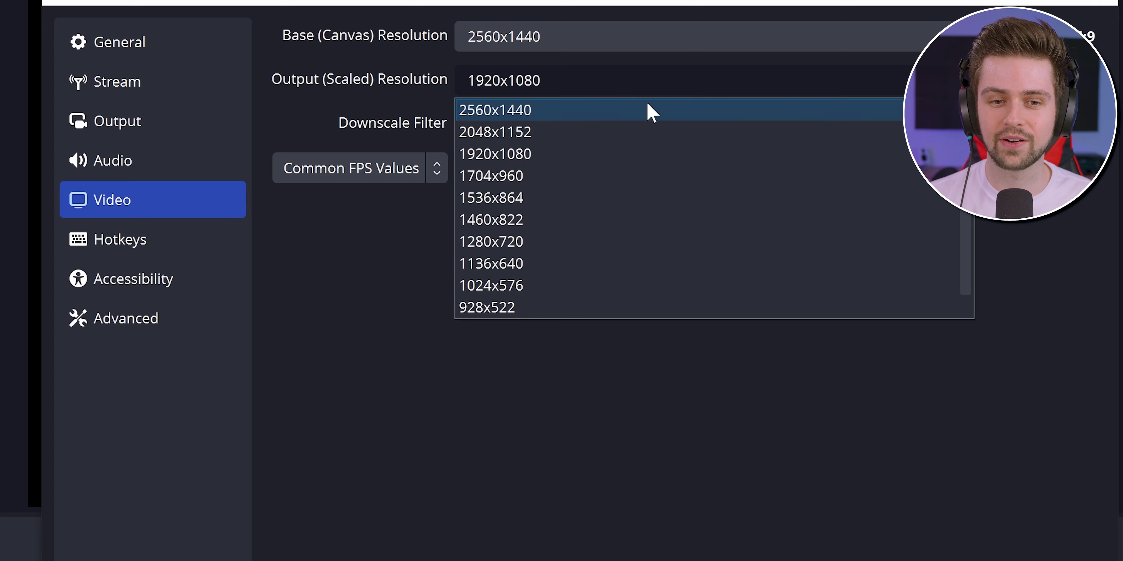
left_click(509, 115)
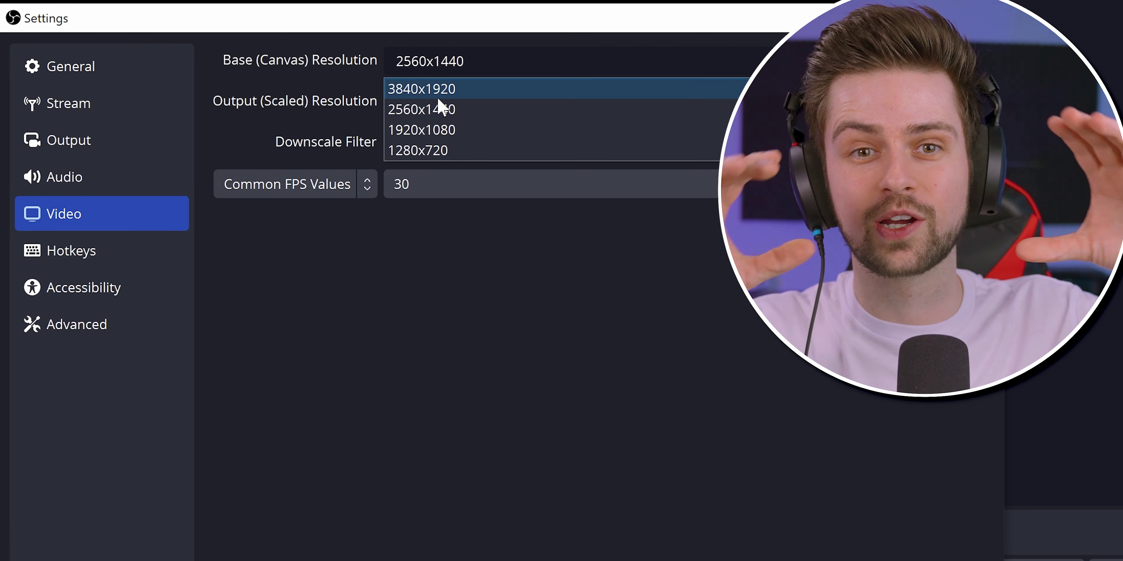
Set both the base canvas resolution and the scaled output resolution to 3840x1920.
left_click(475, 89)
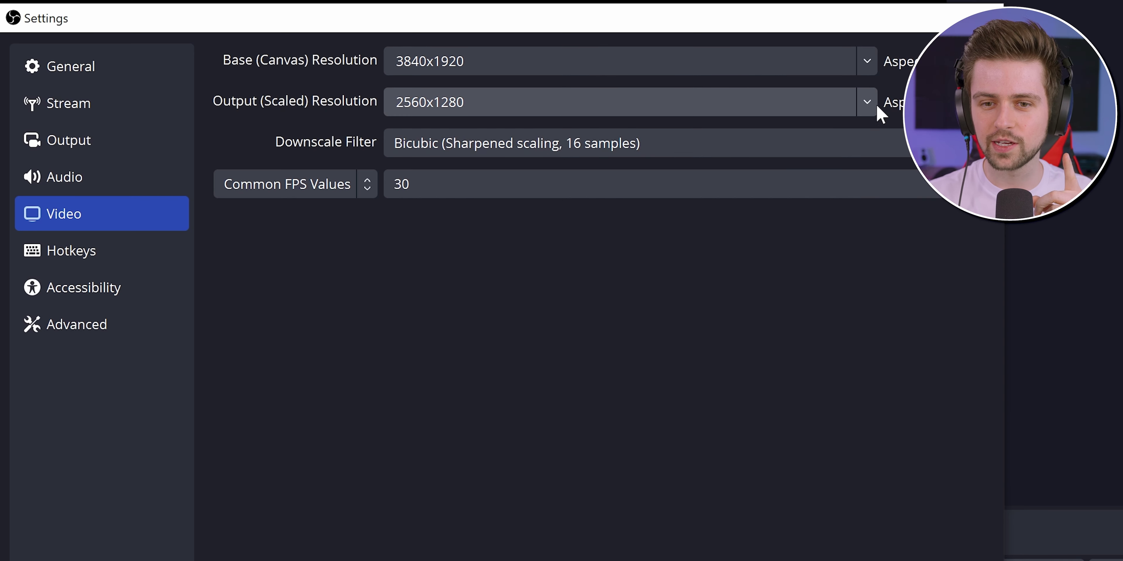
left_click(444, 131)
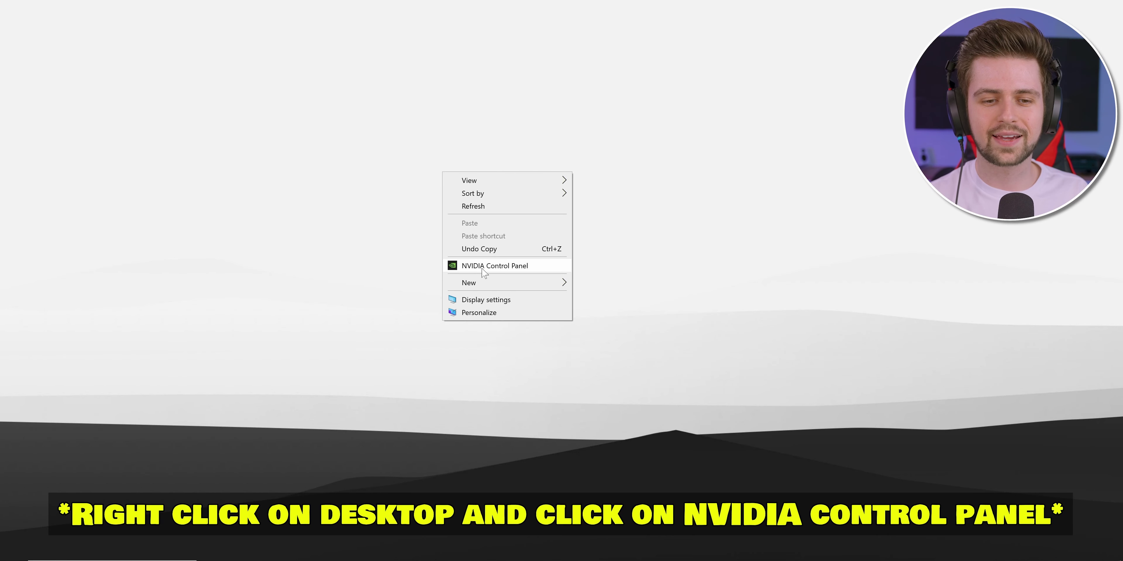
Switch to NVIDIA Control Panel and try creating a custom display resolution of 3840 by 1920 pixels at 60 Hz.
left_click(487, 270)
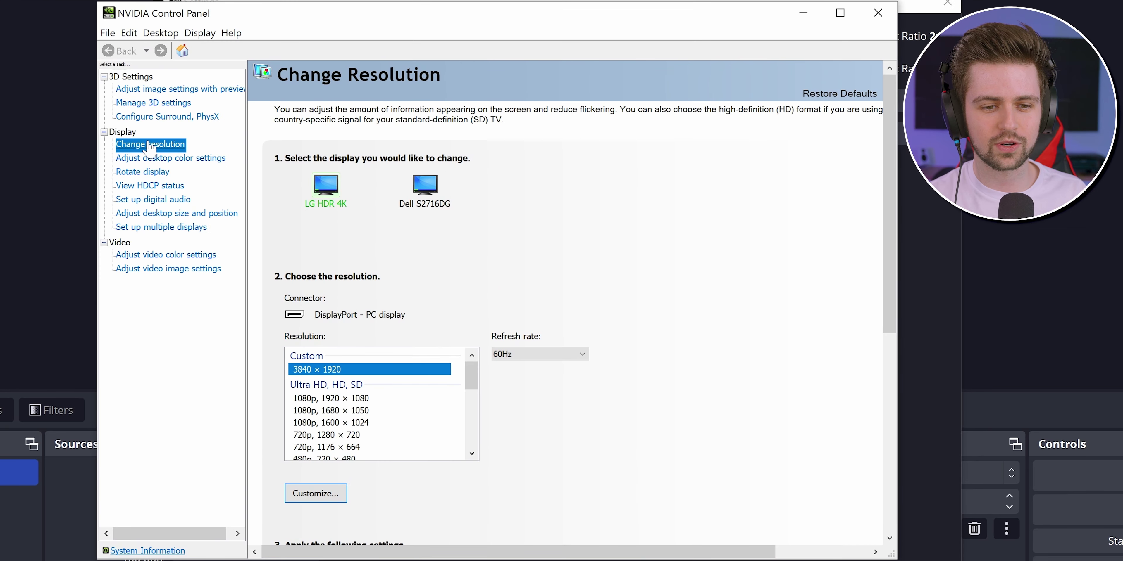
left_click(315, 493)
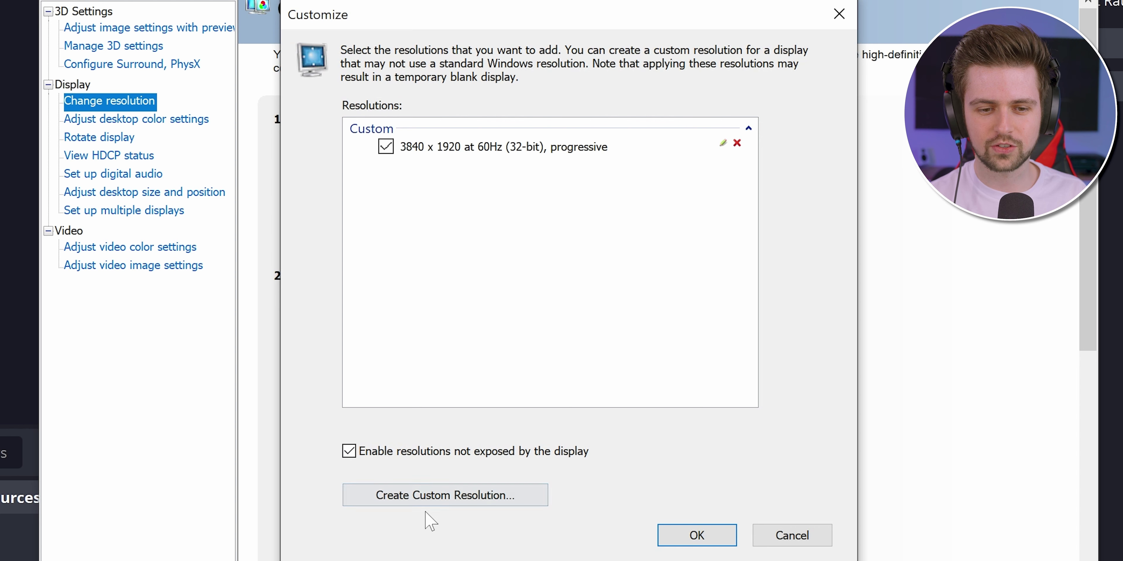
left_click(456, 505)
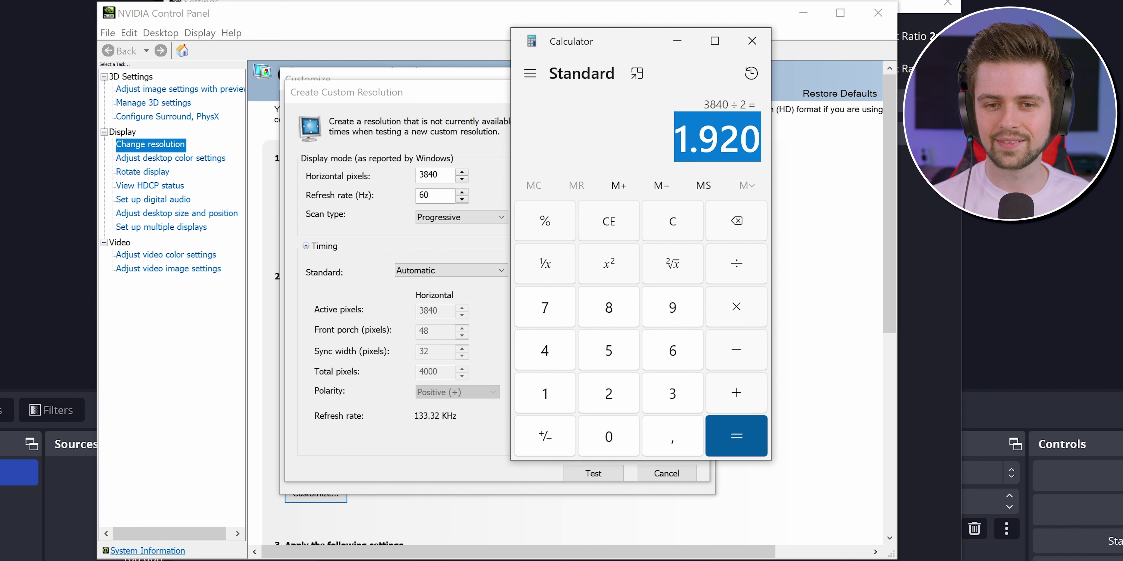
left_click(779, 189)
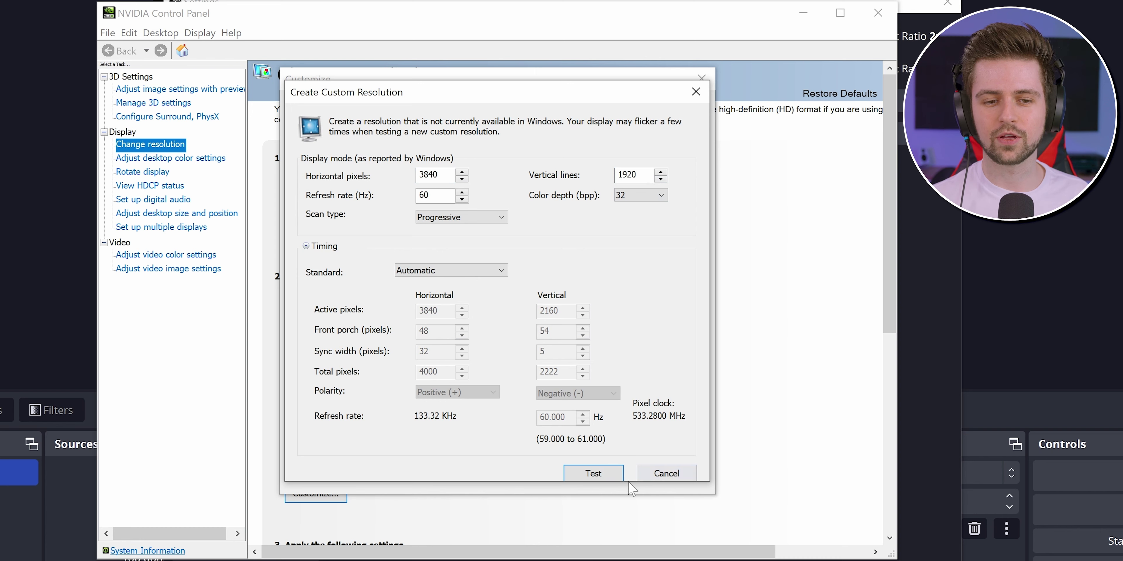
left_click(680, 473)
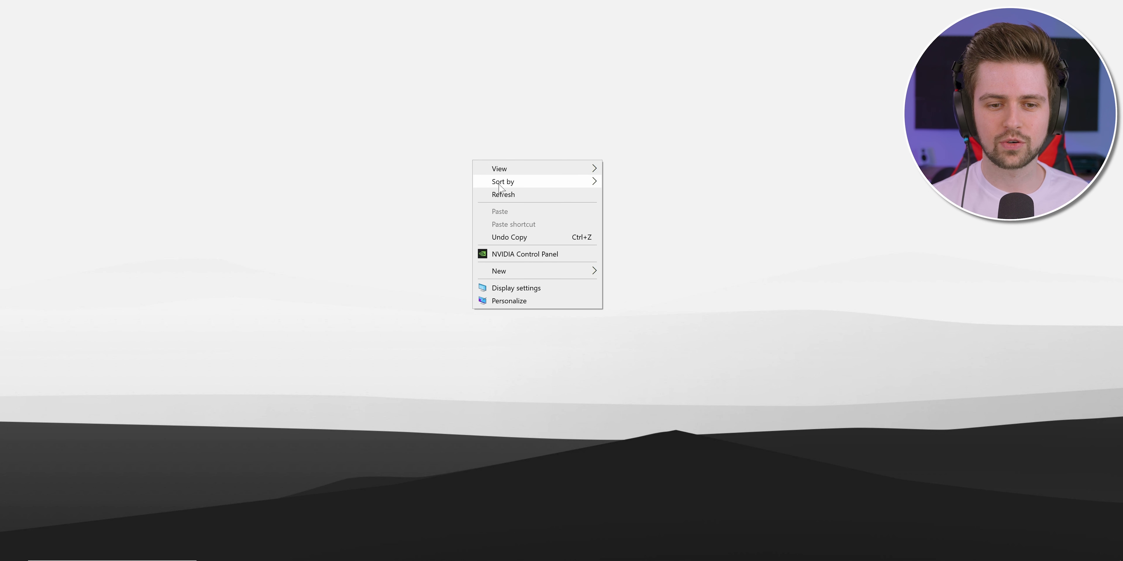
Open the Windows display settings and check the display resolution options.
left_click(527, 290)
scroll(383, 305, "down", 5)
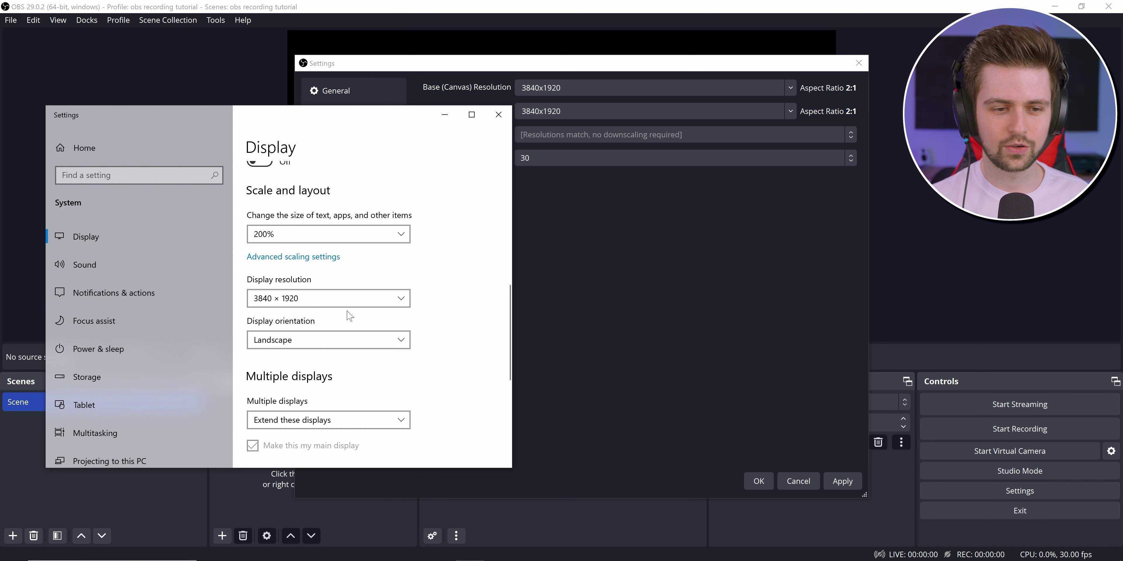
left_click(305, 300)
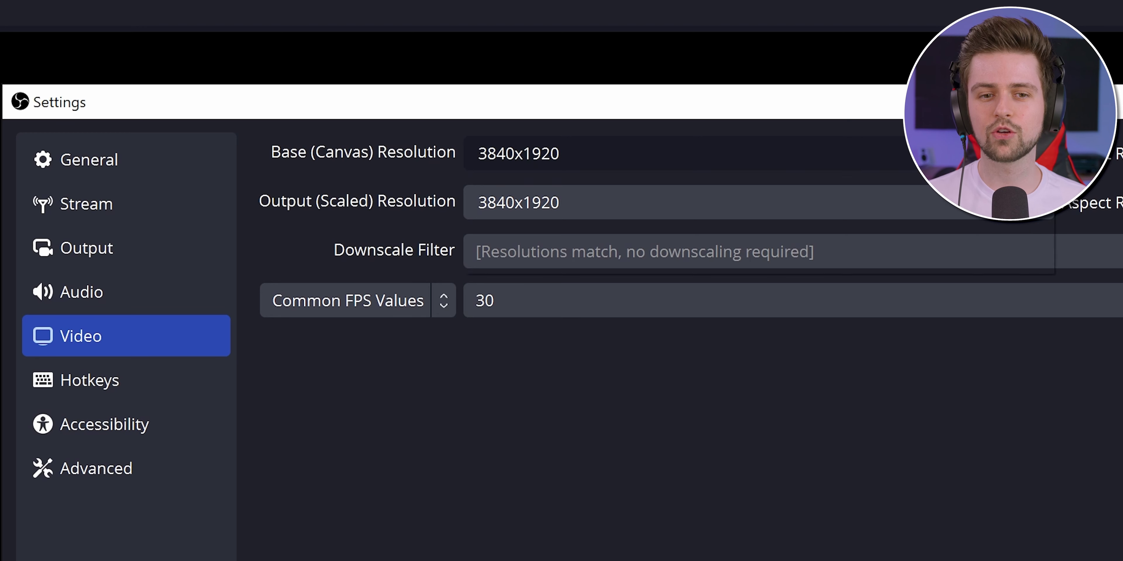
Set both the base canvas resolution and the scaled output resolution to 2560x1440.
left_click(567, 154)
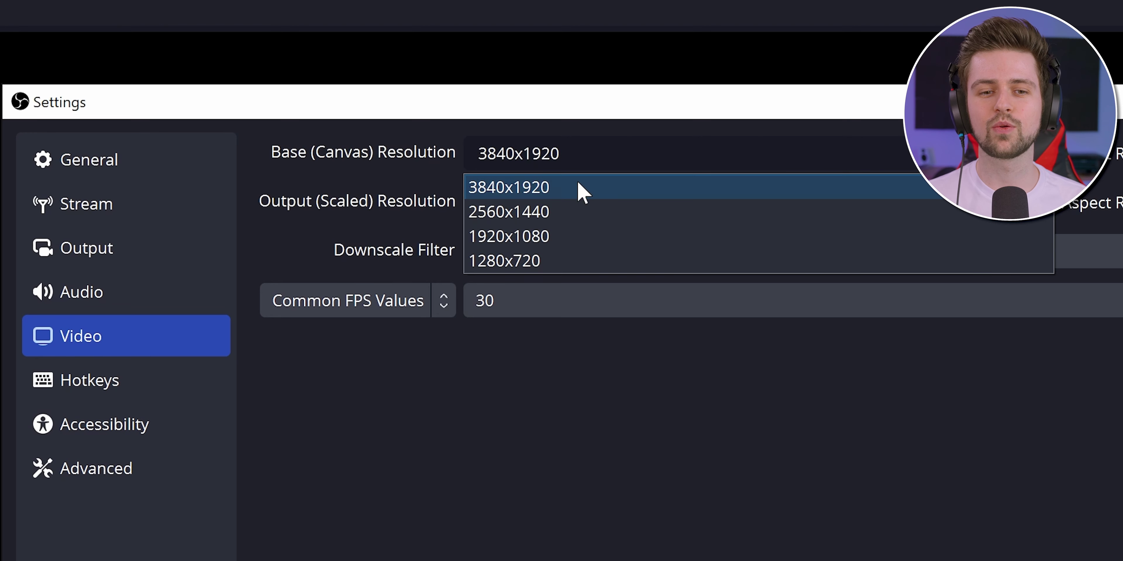
left_click(540, 213)
left_click(553, 202)
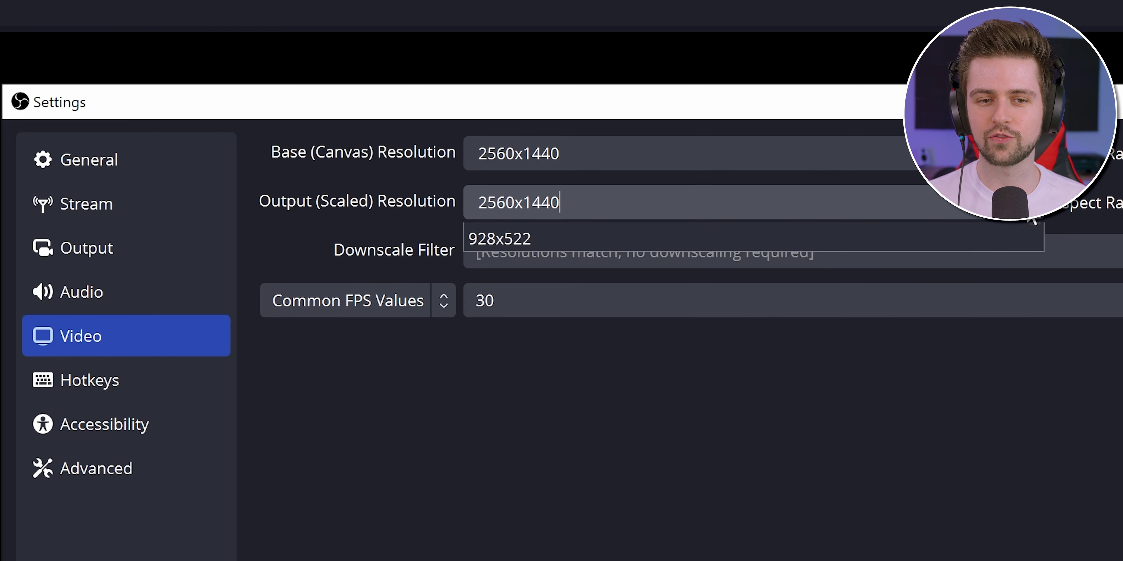
left_click(518, 237)
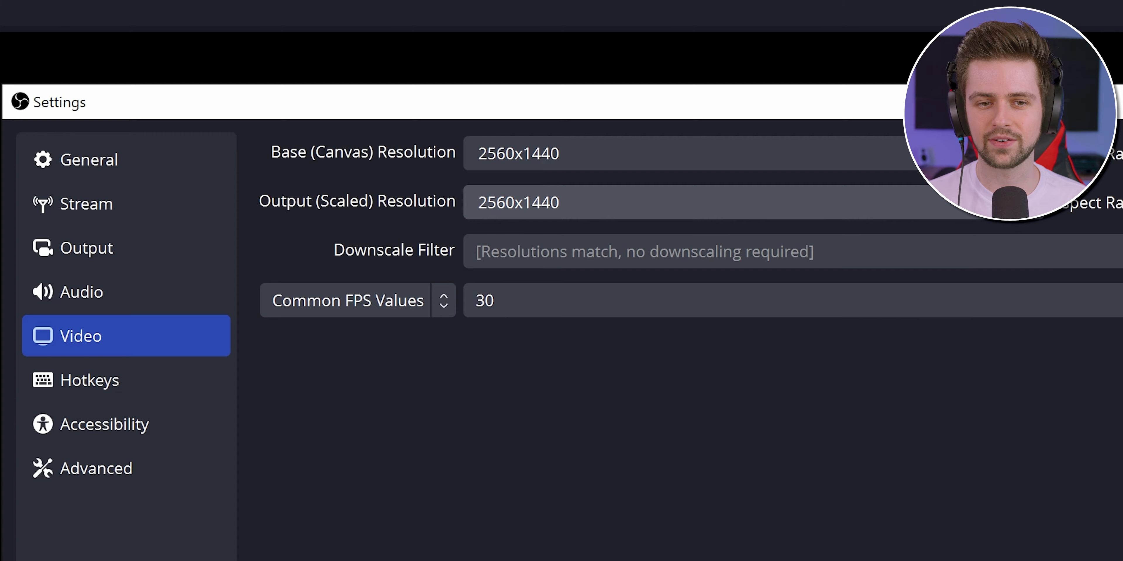
Set the video frame rate to 60 using the common FPS values.
left_click(530, 309)
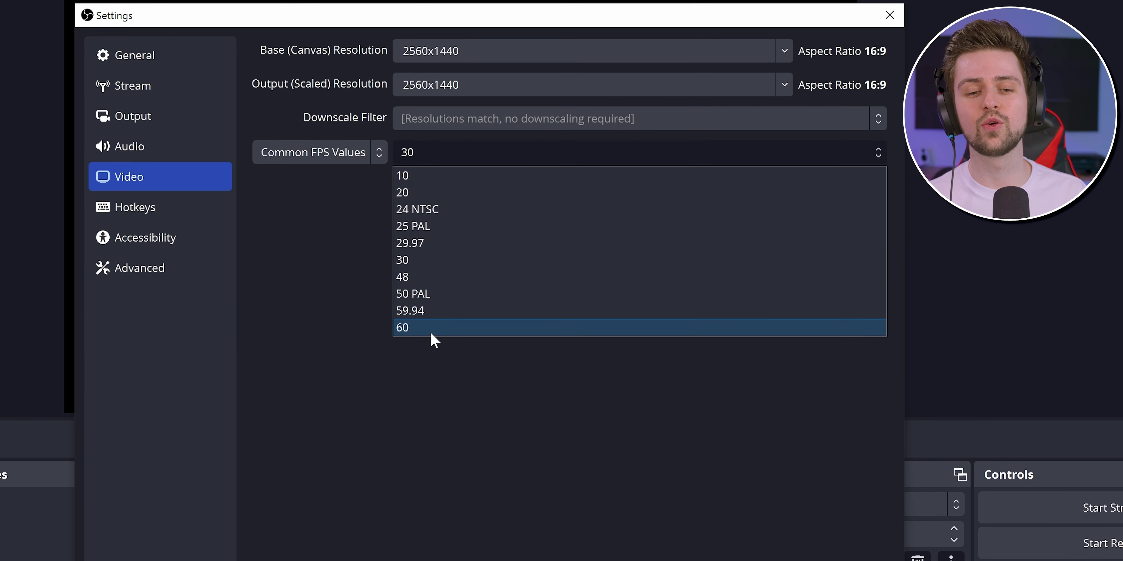
left_click(433, 327)
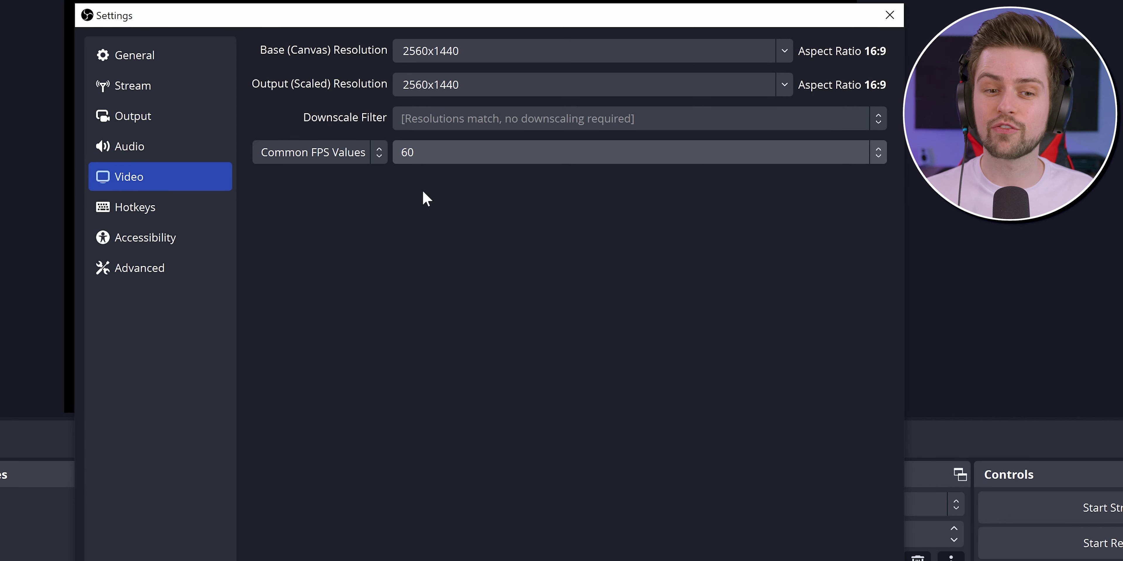
left_click(433, 160)
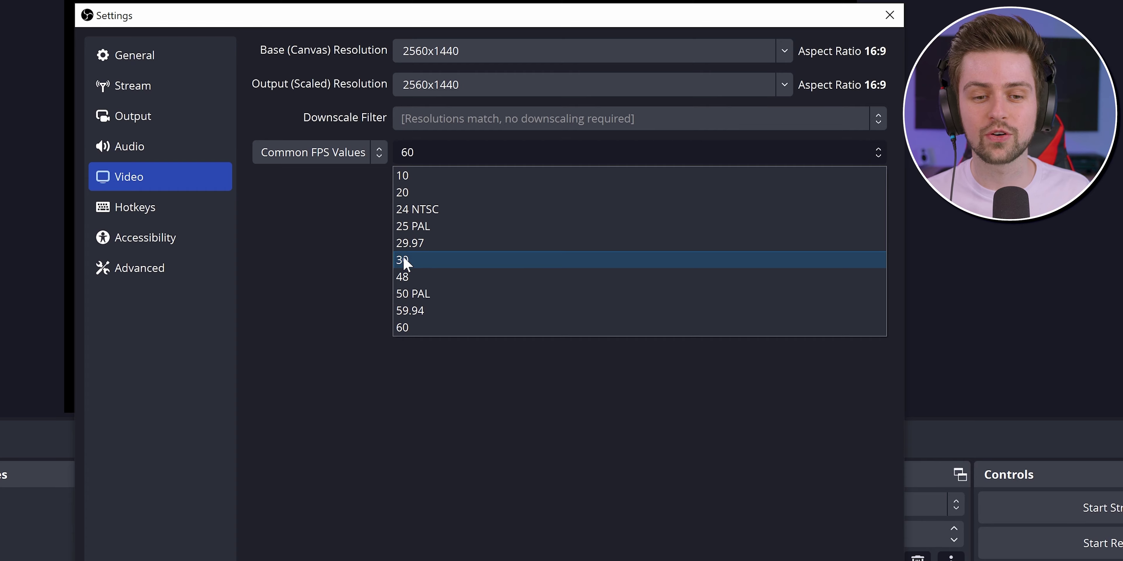
left_click(333, 316)
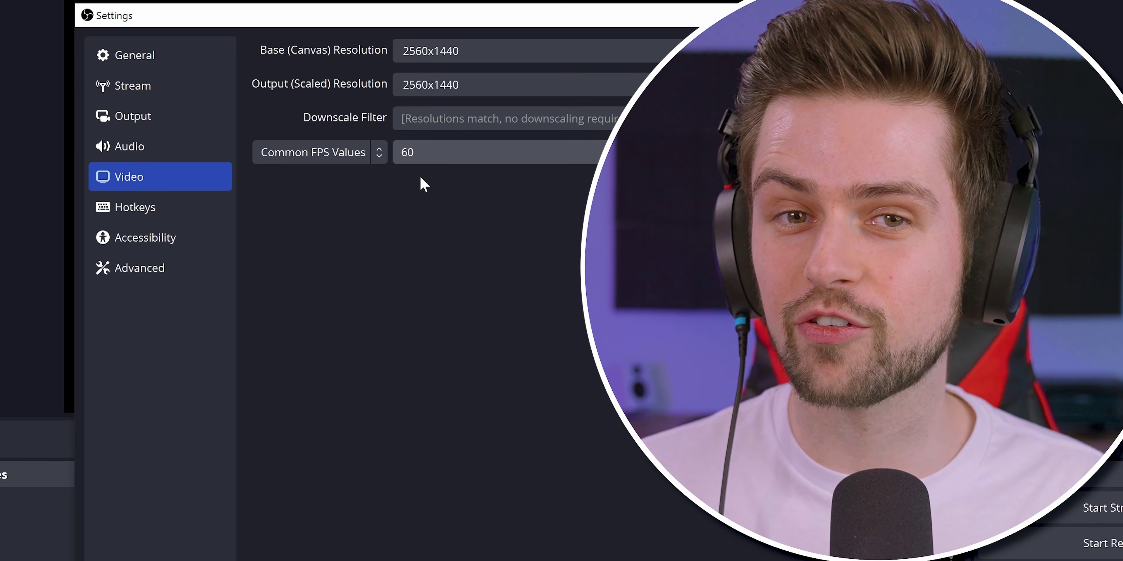
left_click(449, 151)
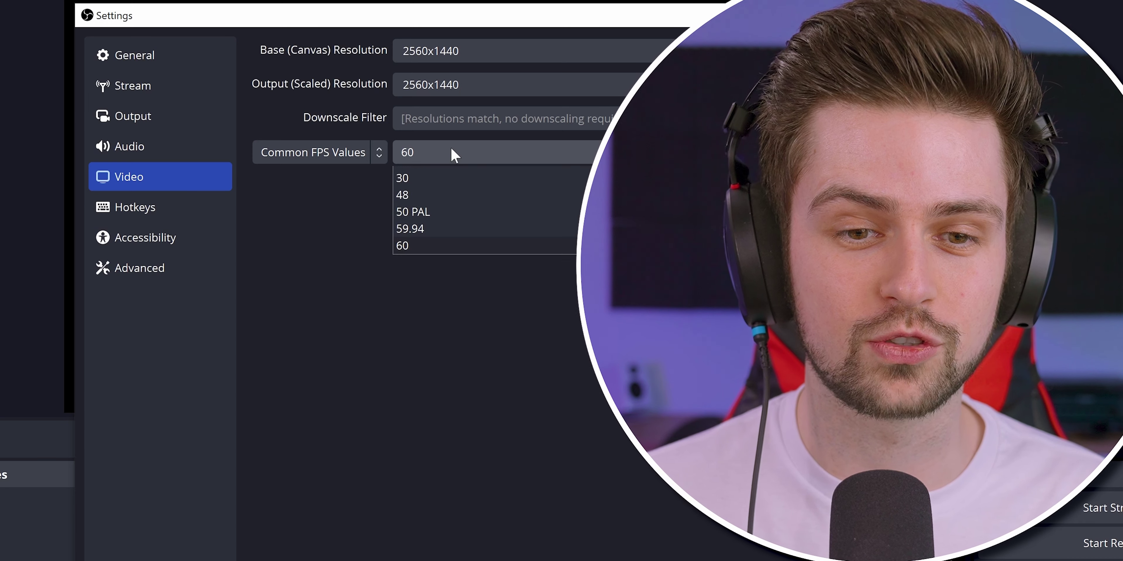
left_click(458, 331)
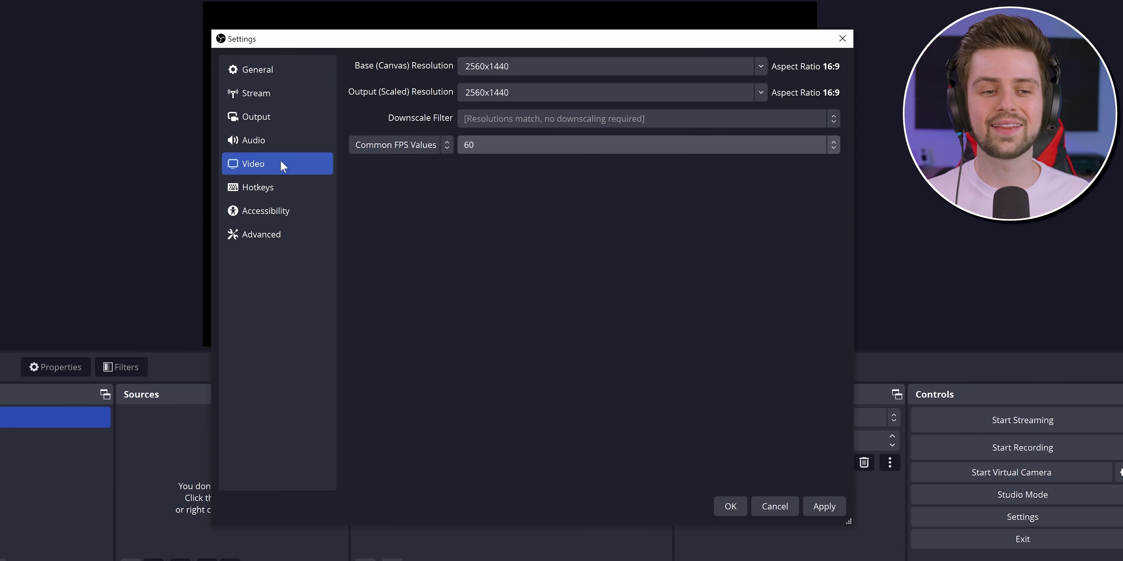
Switch the output mode to Advanced and bring up its recording settings.
left_click(260, 118)
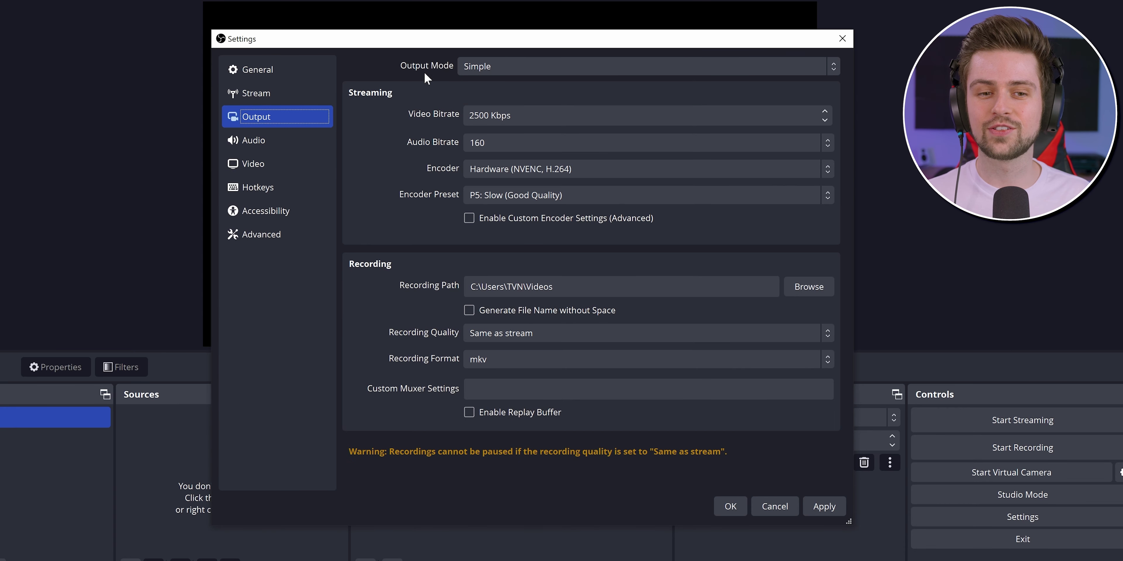
left_click(480, 64)
left_click(484, 96)
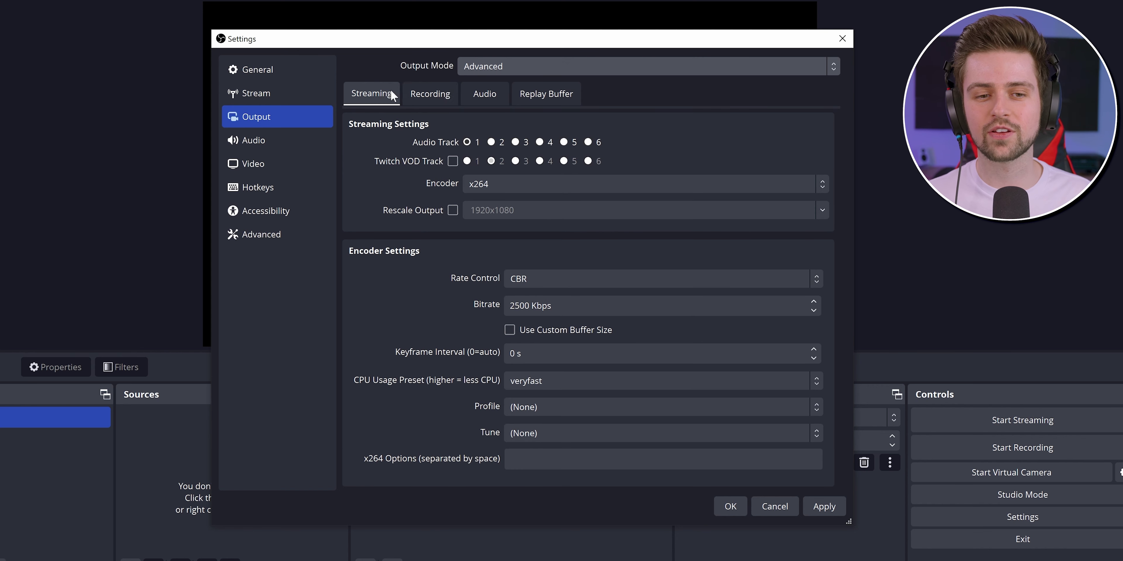
left_click(425, 99)
left_click(547, 100)
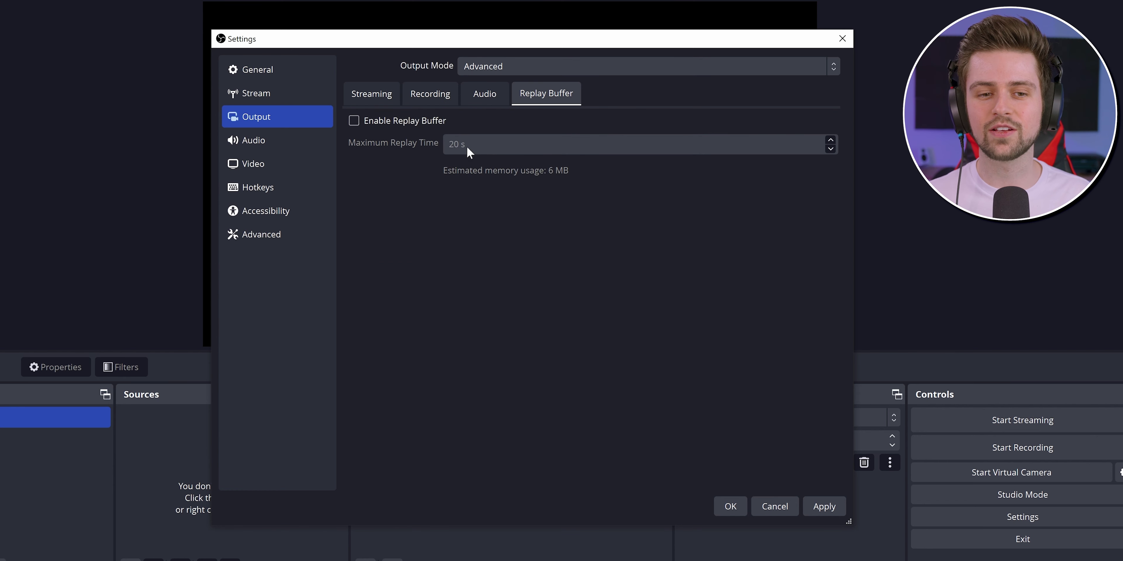
left_click(433, 96)
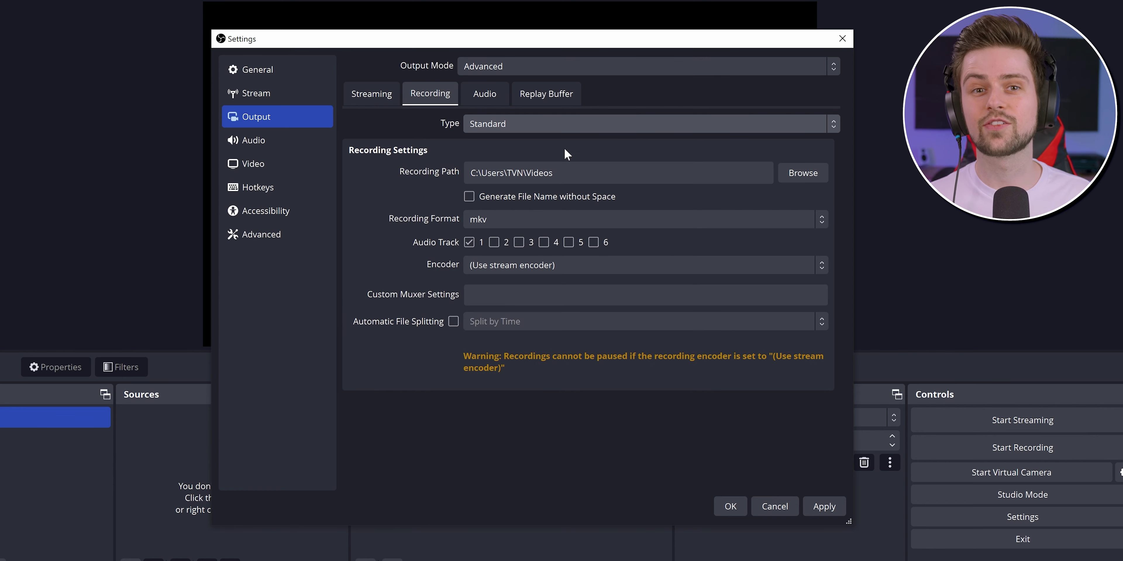
left_click_drag(554, 173, 539, 173)
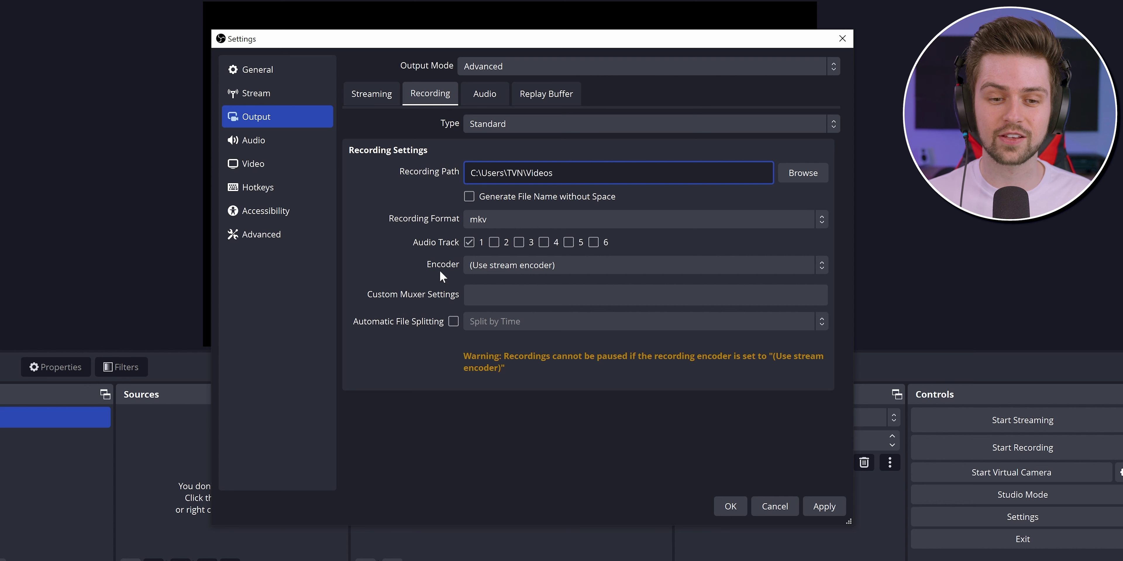
Check the available recording encoders and the bitrate in the streaming encoder settings.
left_click(523, 267)
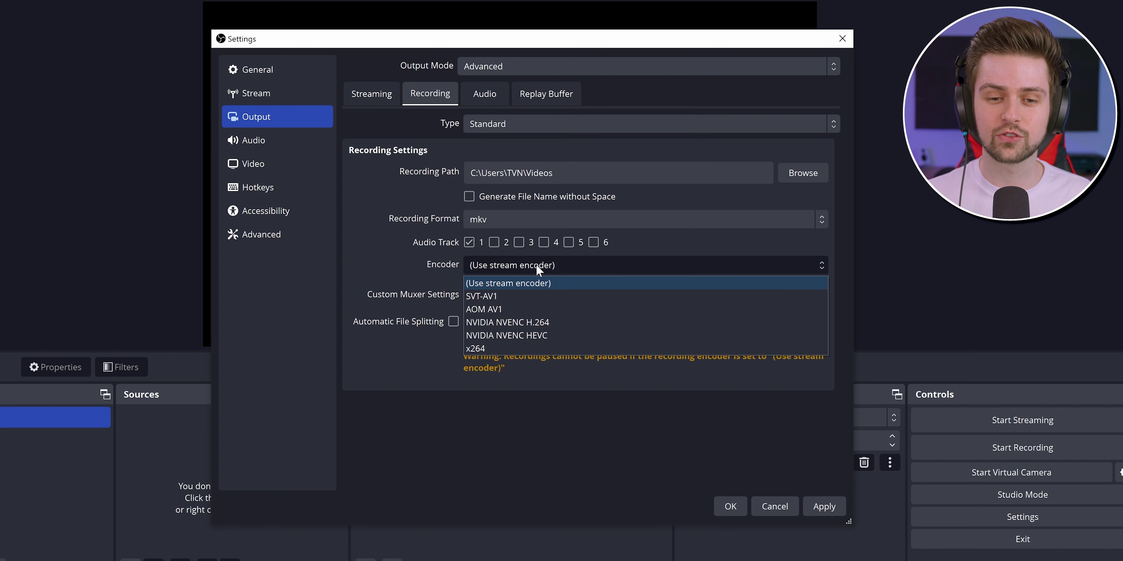
left_click(528, 266)
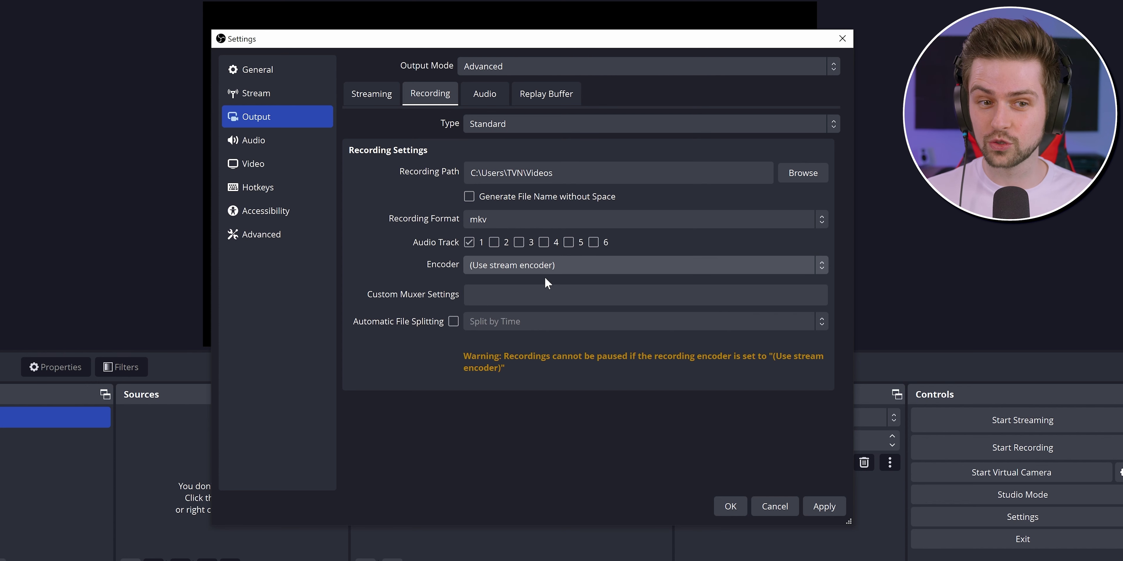
left_click(370, 96)
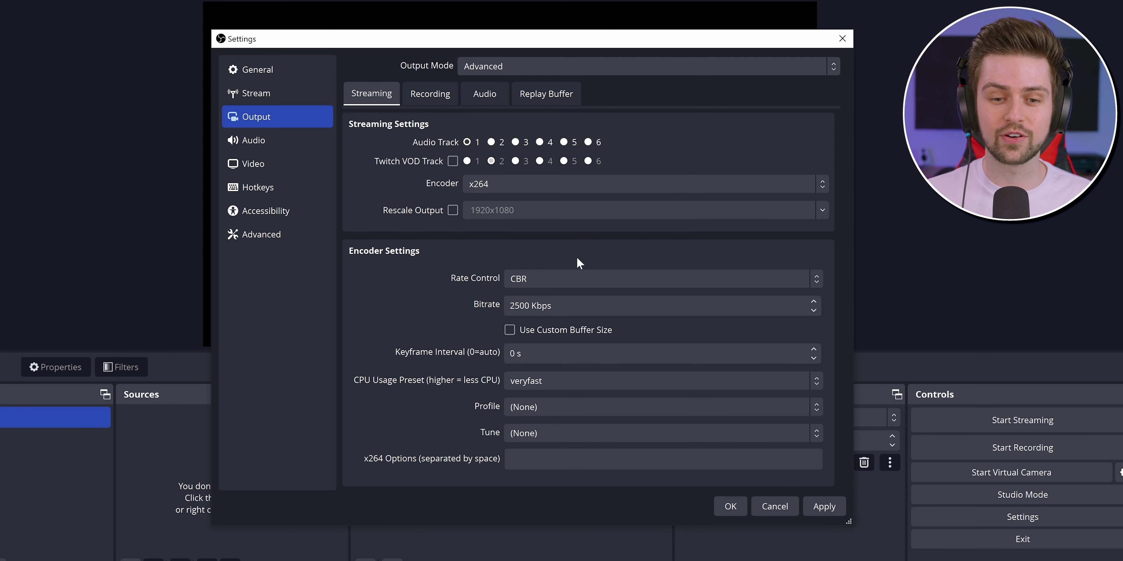
left_click_drag(553, 305, 529, 305)
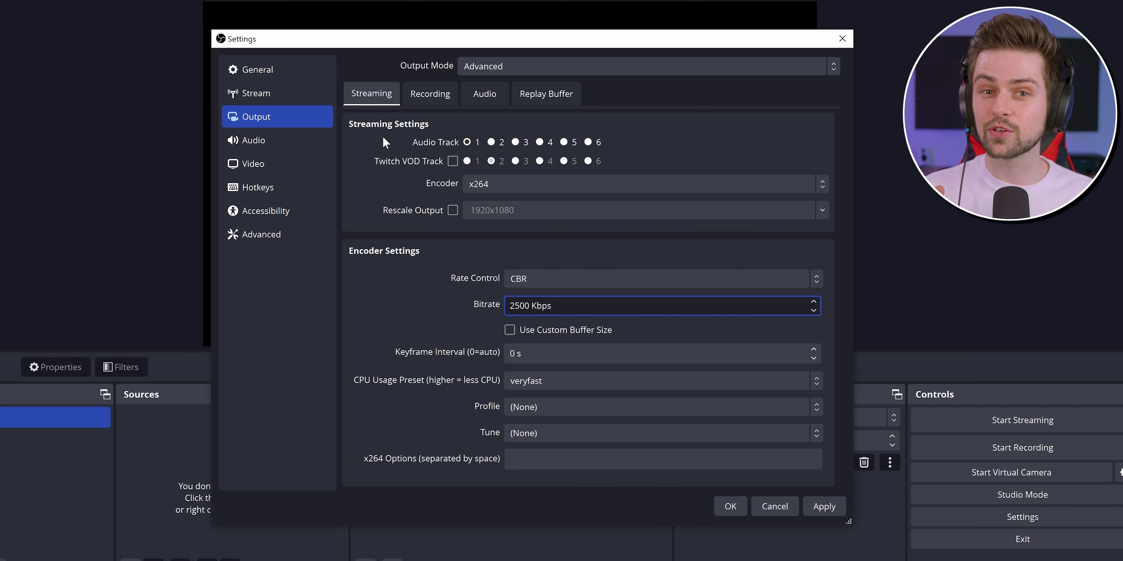
Set the recording encoder to NVIDIA NVENC H.264 and look over its encoder settings.
left_click(430, 95)
left_click(485, 270)
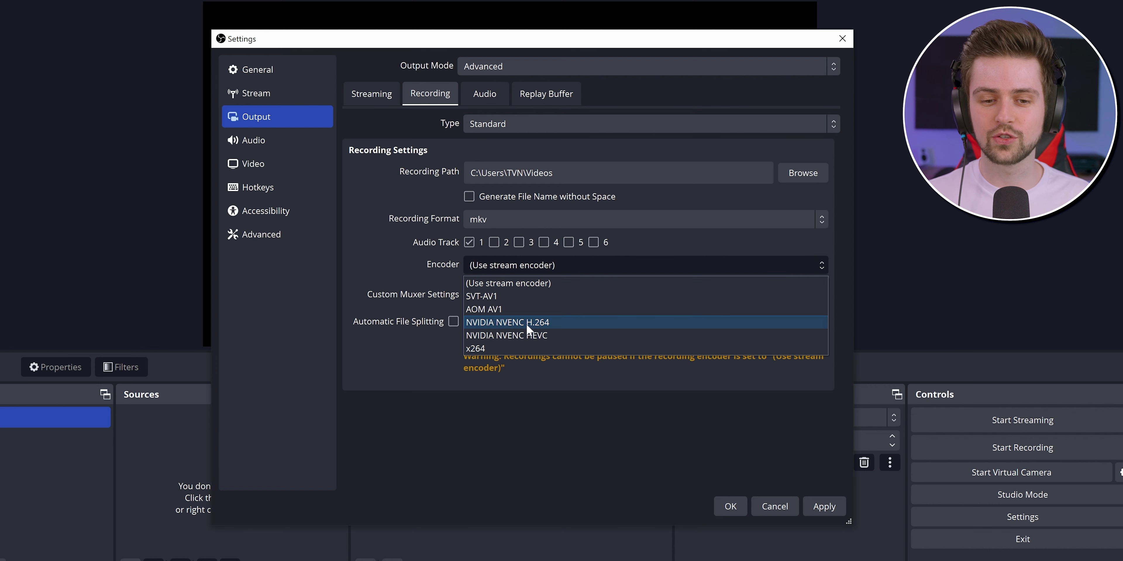
left_click(537, 322)
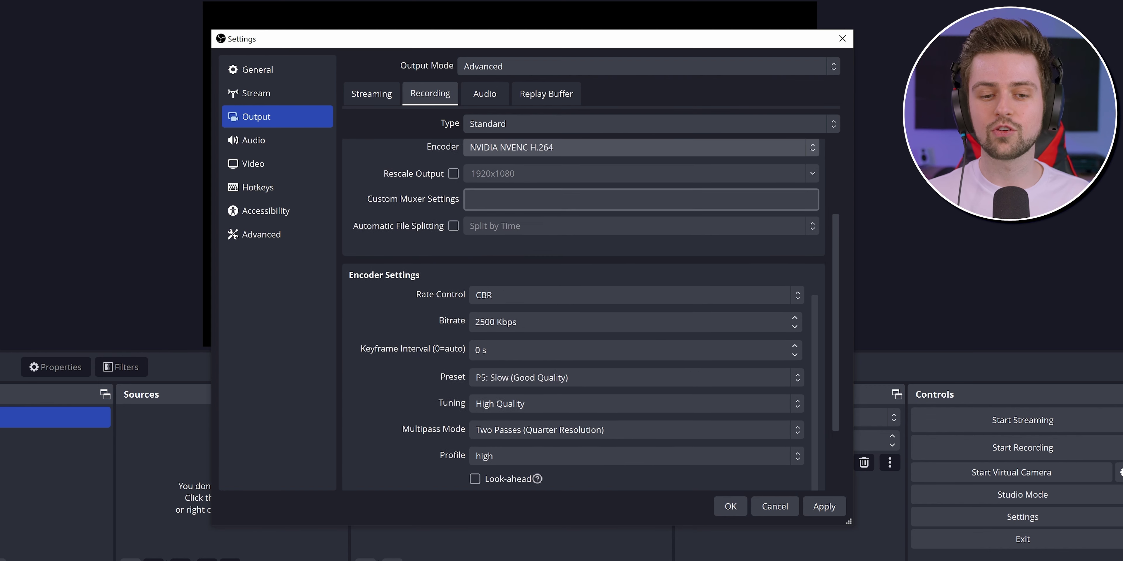
scroll(550, 344, "down", 3)
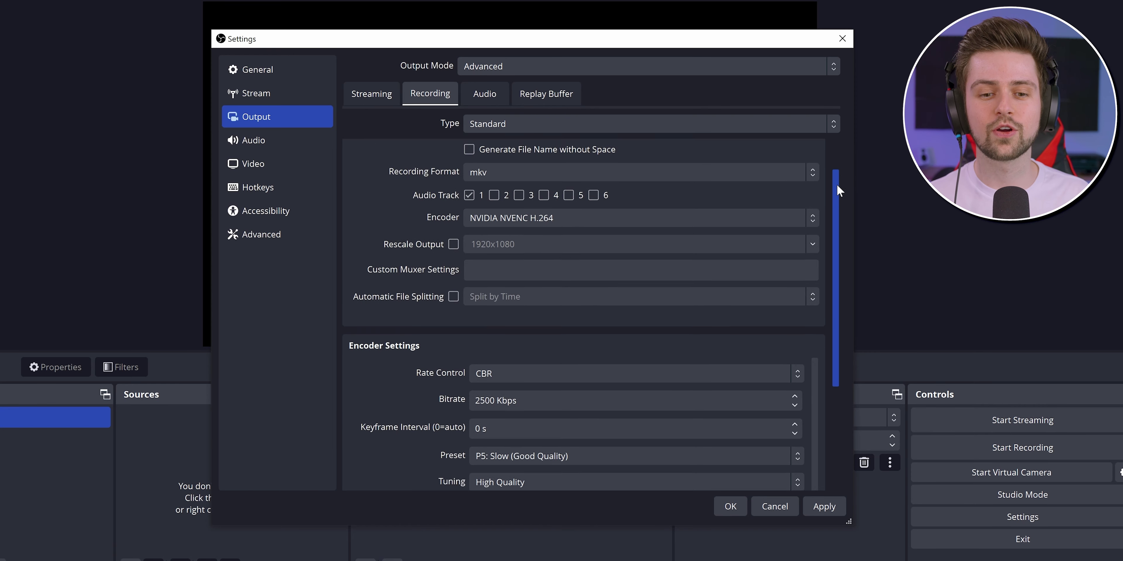
mouse_move(837, 184)
left_mouse_down()
mouse_move(828, 312)
mouse_move(833, 168)
left_mouse_up()
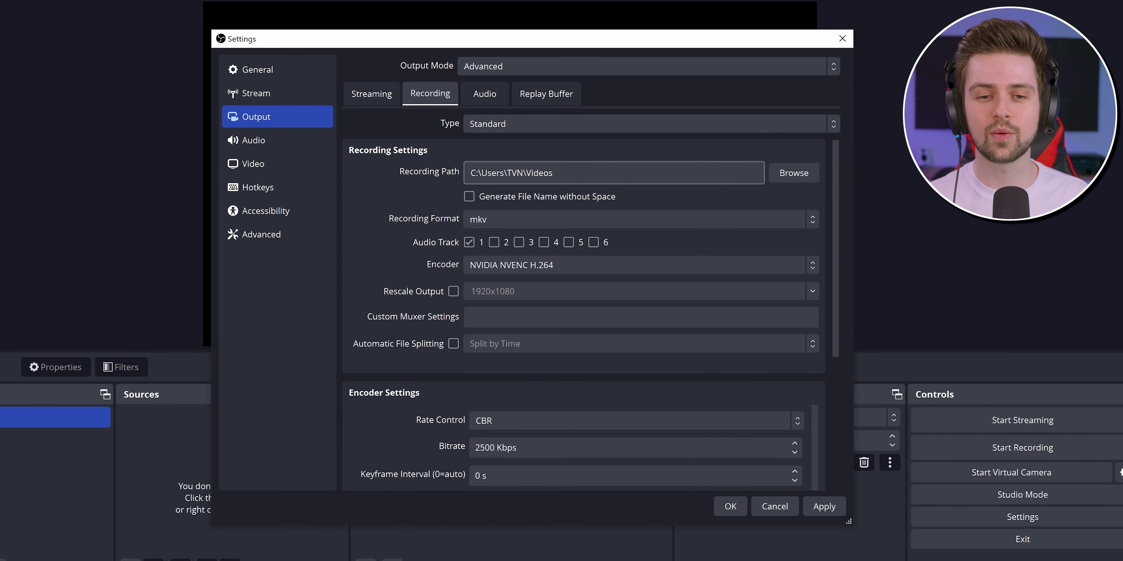
Create a folder named "obs recordings" inside Videos and use it as the recording path.
triple_click(511, 172)
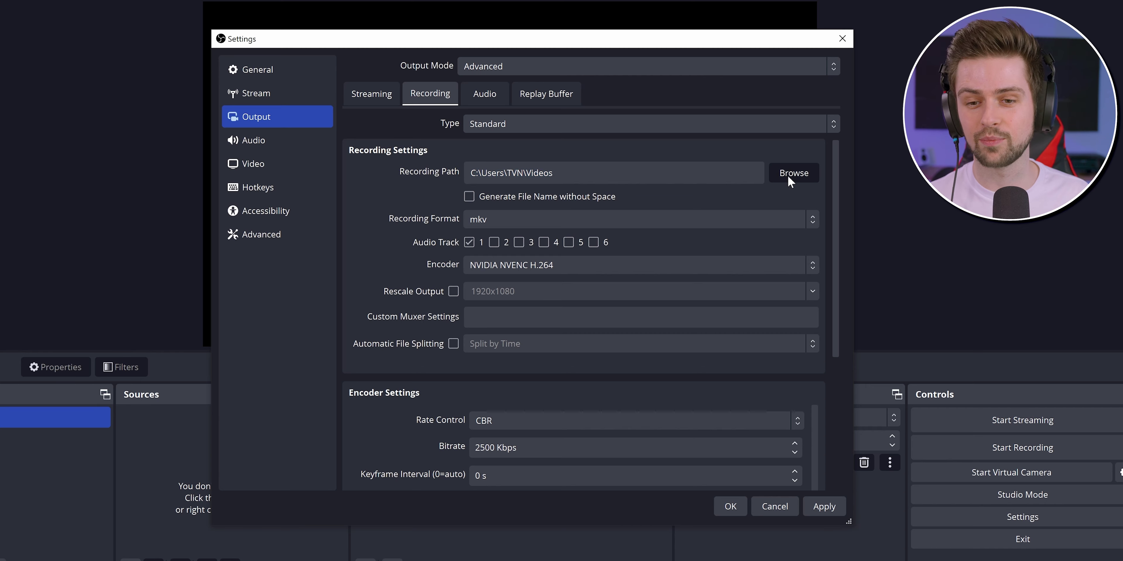
left_click(787, 175)
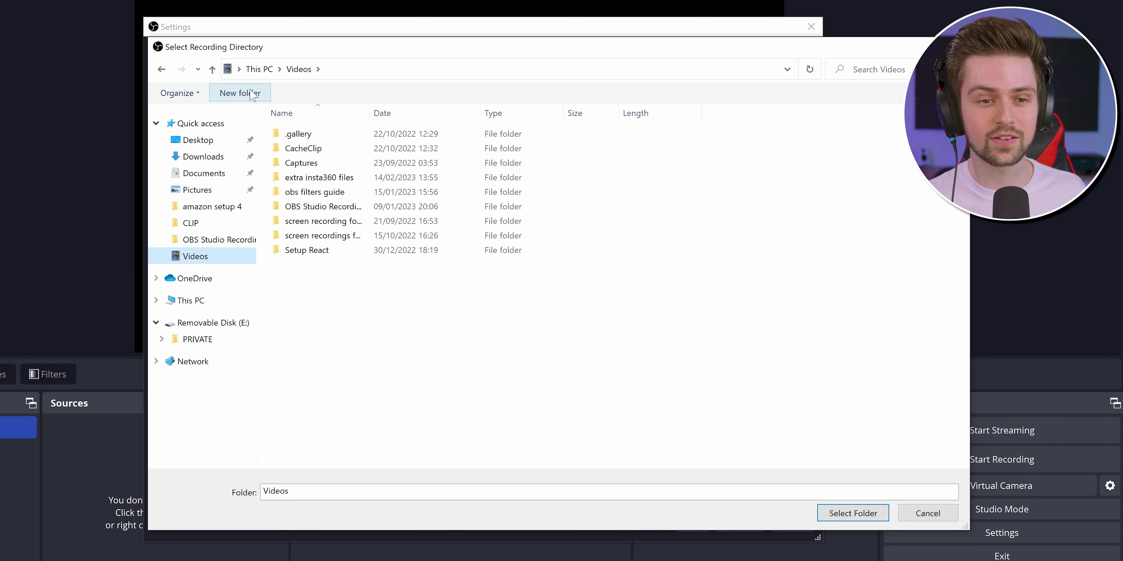
left_click(240, 93)
type("obs recordings")
key("Return")
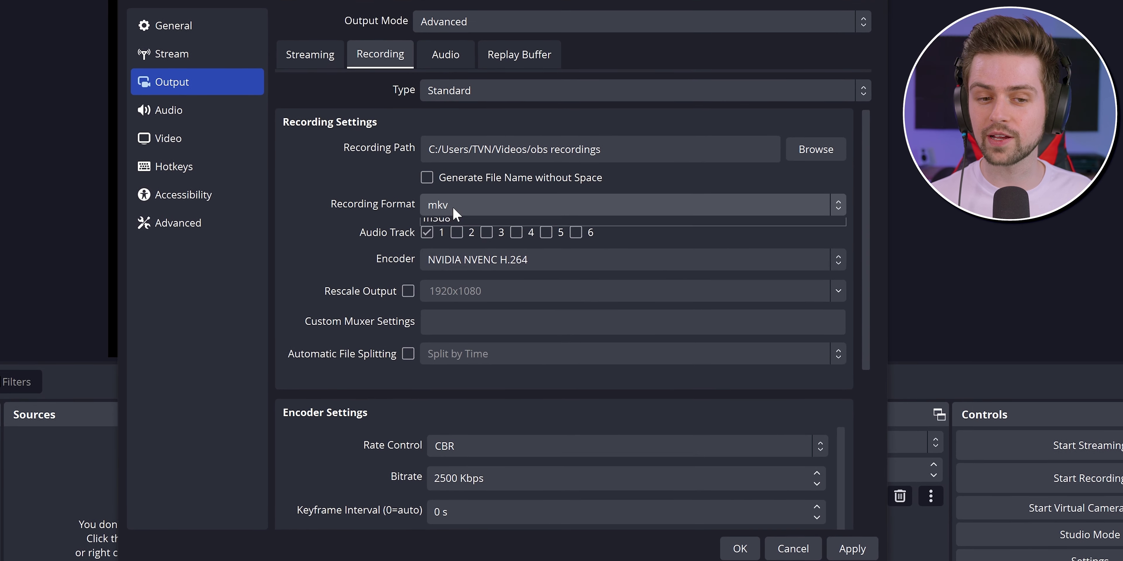
Try mp4 as the recording format.
left_click(455, 214)
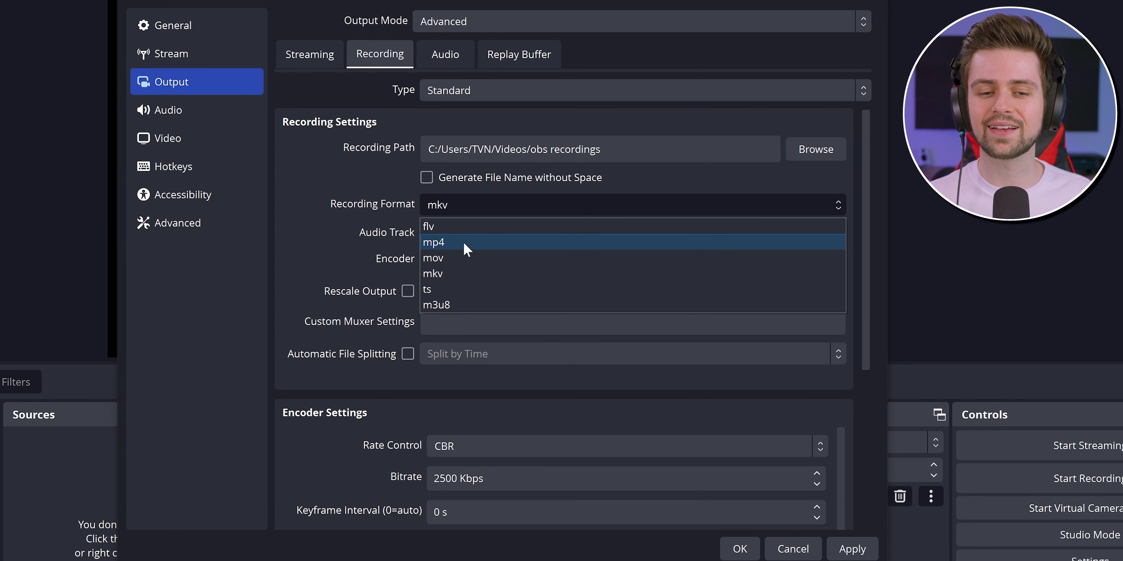
left_click(468, 249)
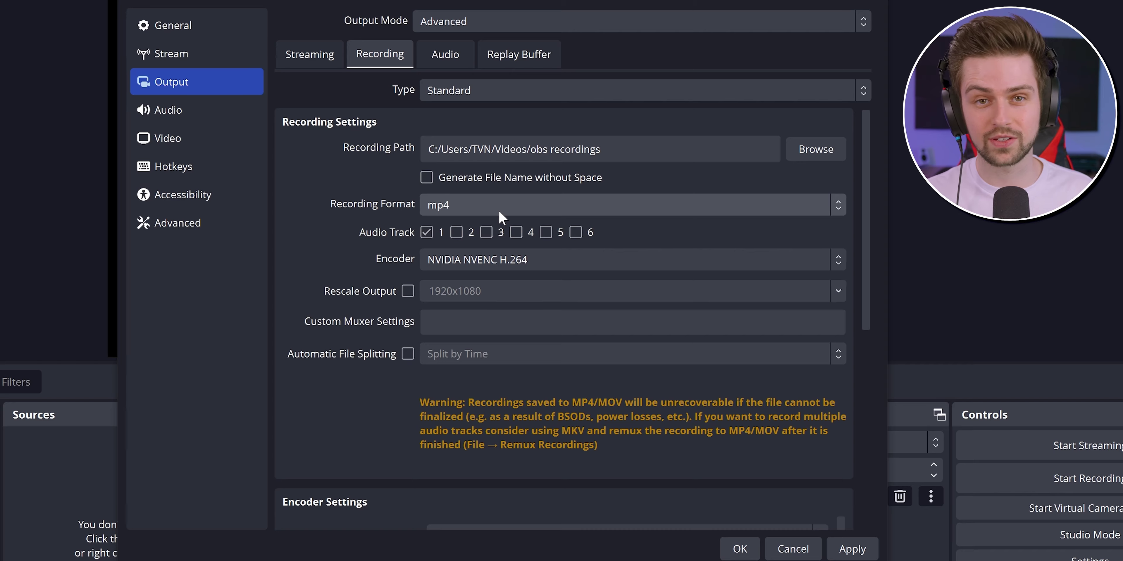
scroll(436, 261, "down", 5)
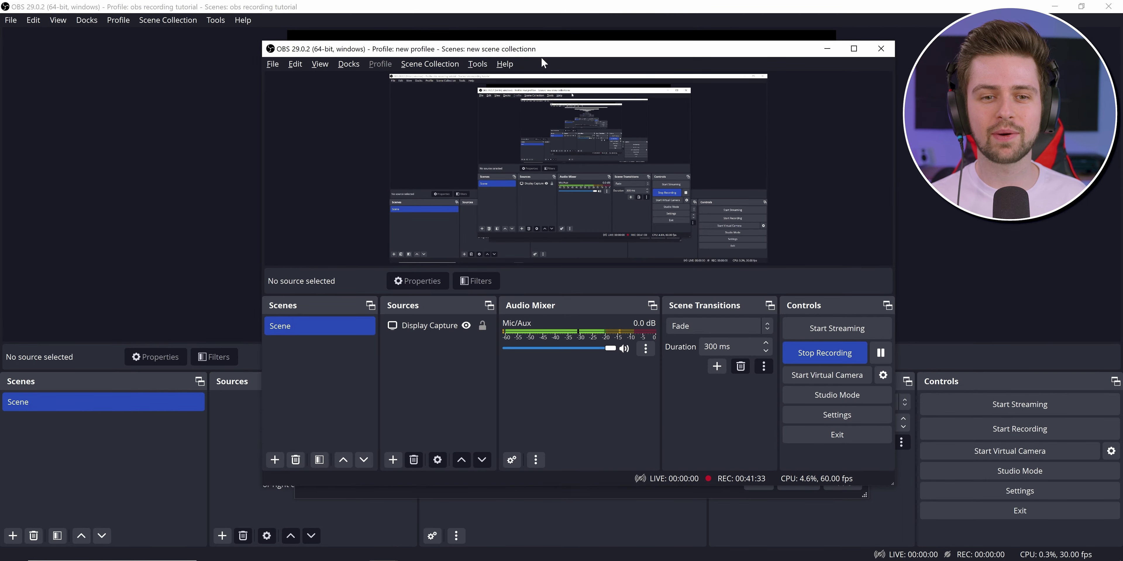
mouse_move(541, 57)
left_mouse_down()
mouse_move(638, 56)
mouse_move(544, 57)
left_mouse_up()
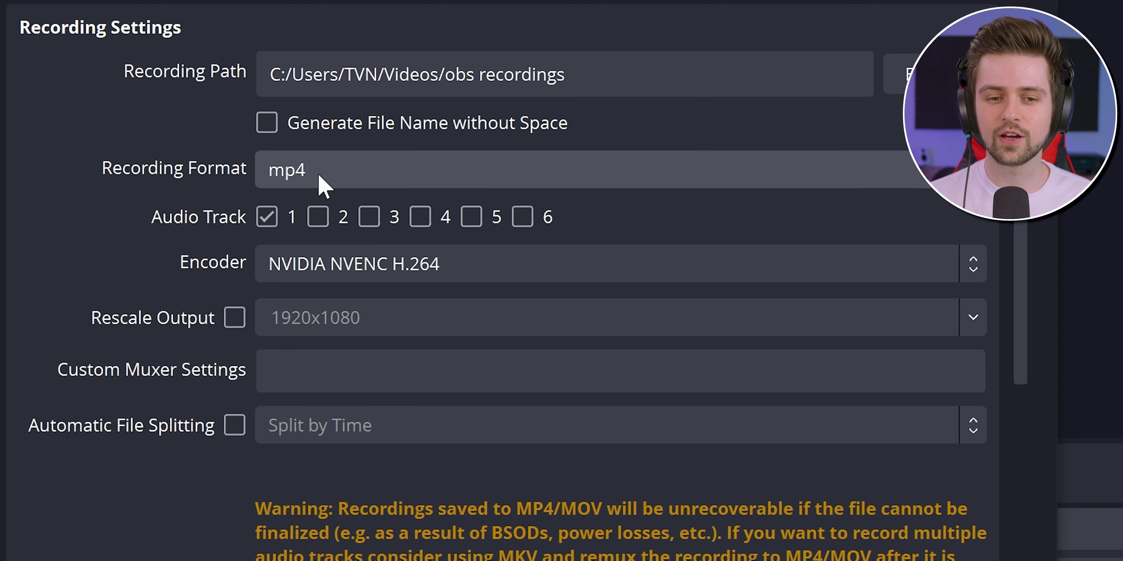
Set the recording format to mkv.
left_click(312, 181)
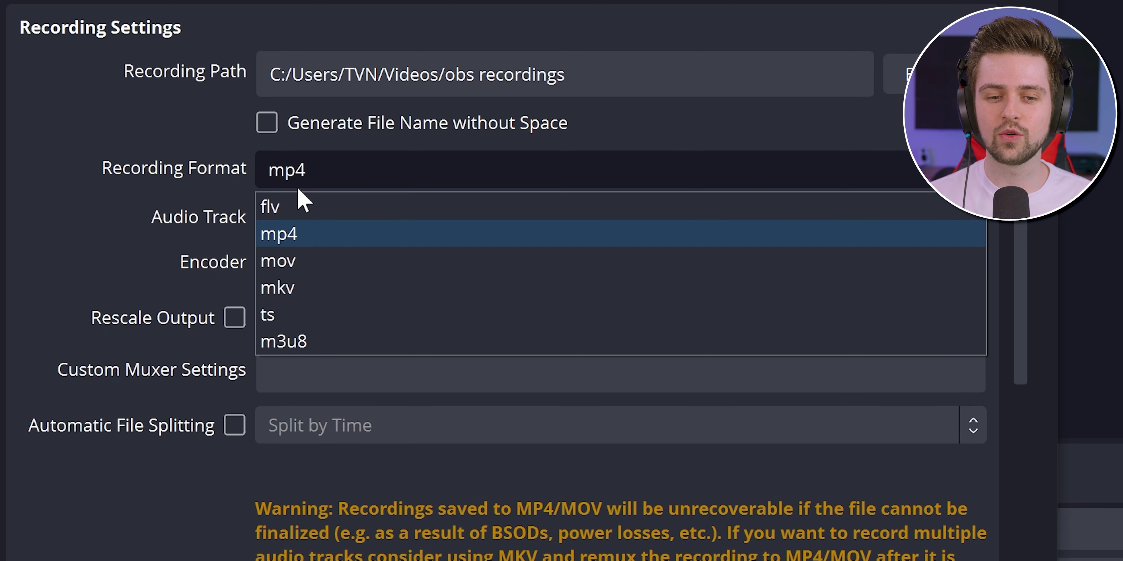
left_click(296, 286)
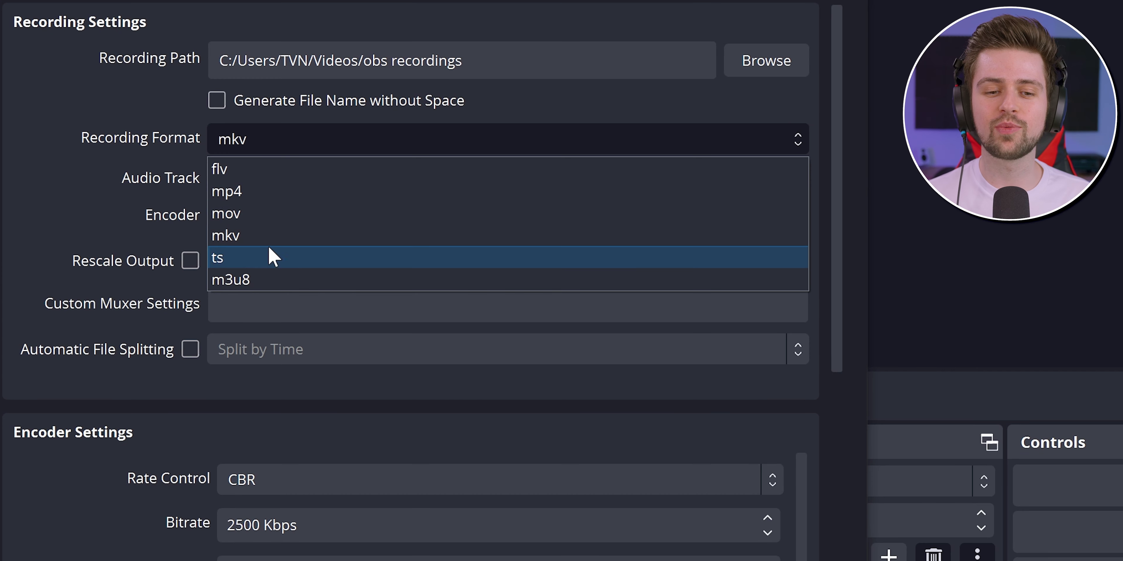
left_click(231, 236)
left_click(240, 140)
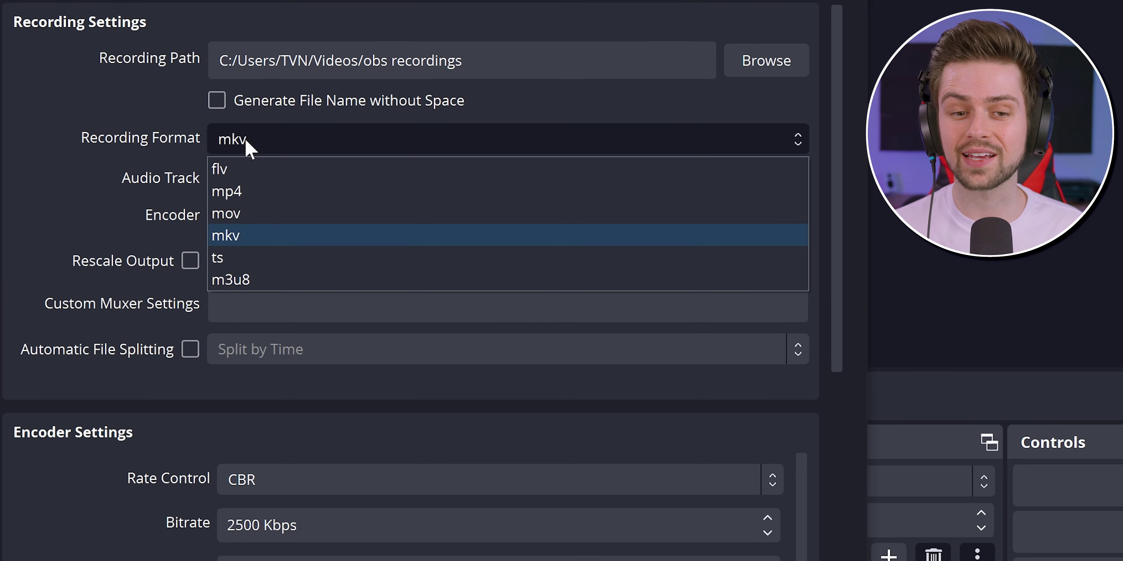
left_click(186, 144)
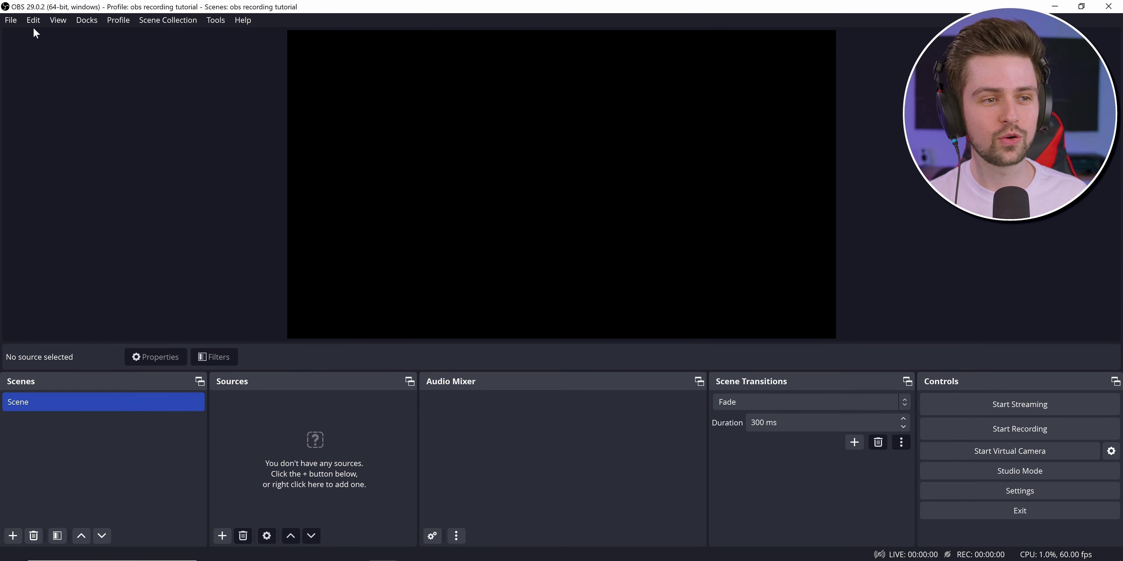
left_click(10, 20)
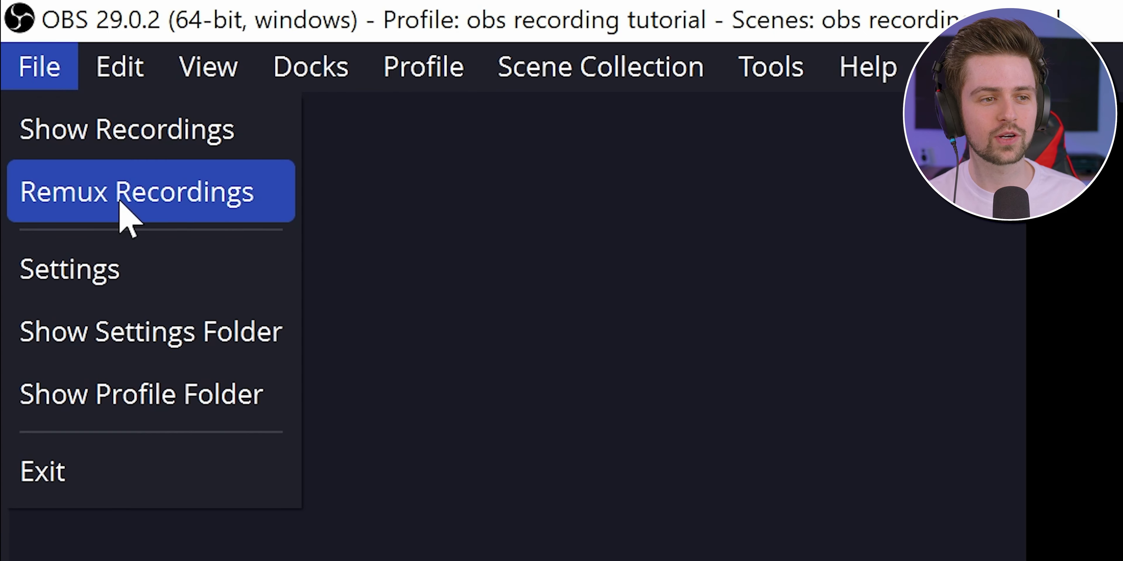
left_click(120, 197)
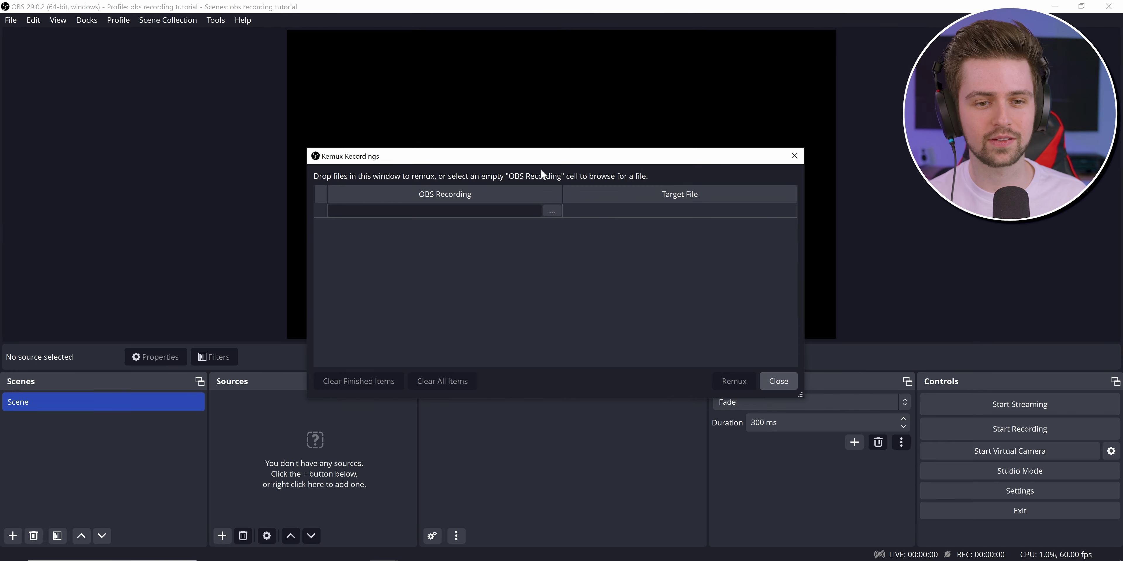
left_click(544, 209)
left_click(128, 256)
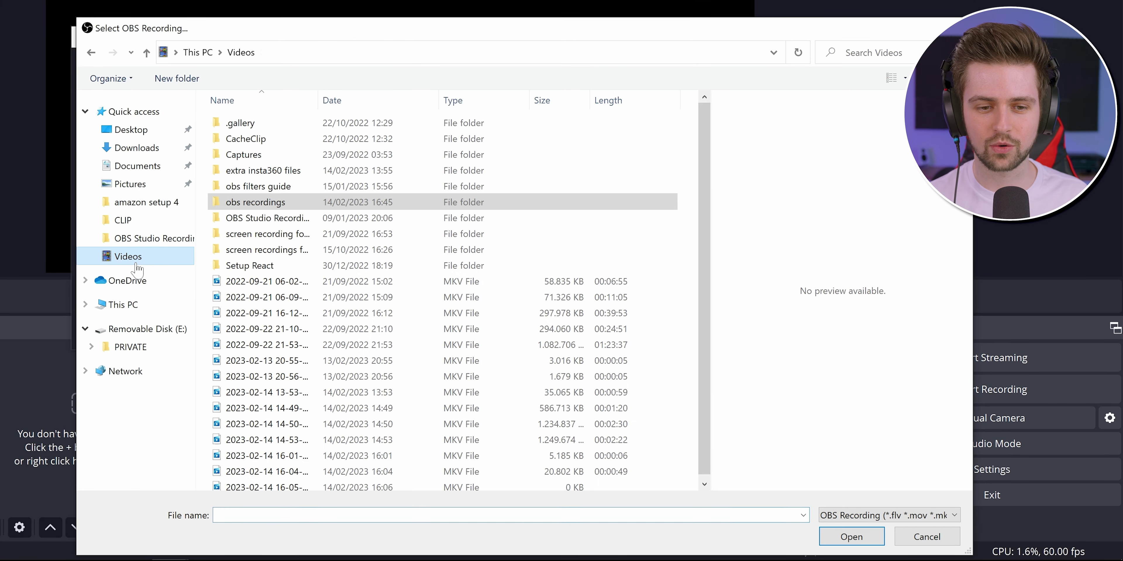
left_click(429, 296)
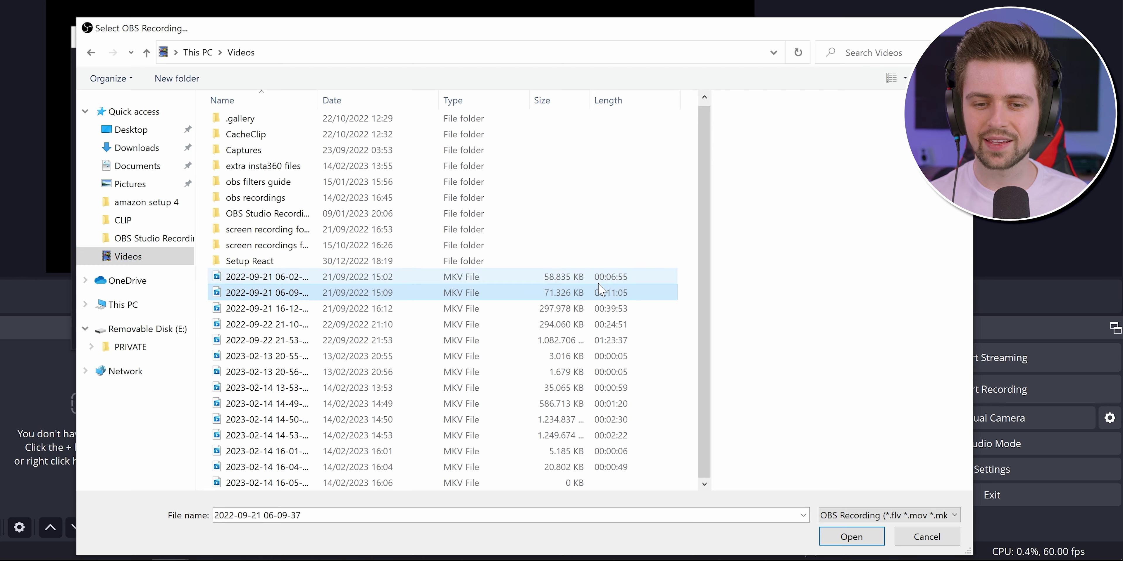
double_click(468, 297)
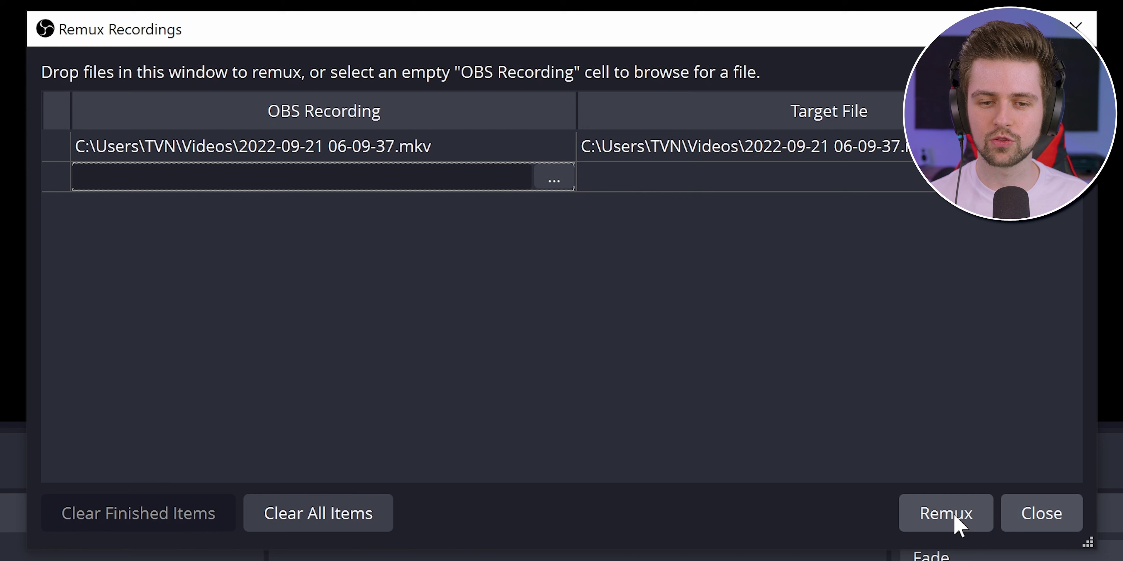
left_click(954, 520)
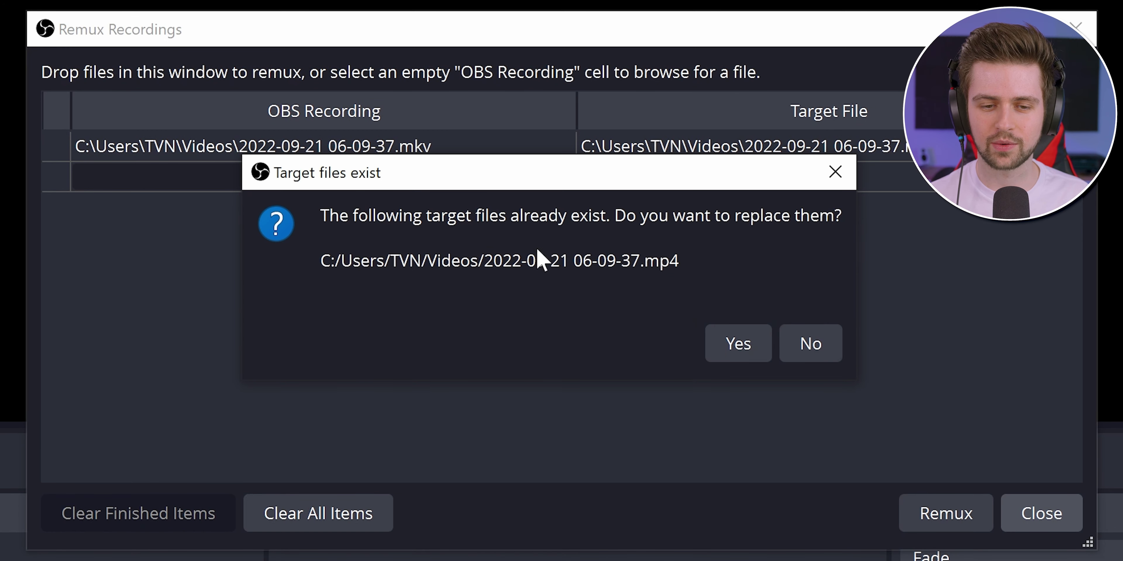
left_click(738, 351)
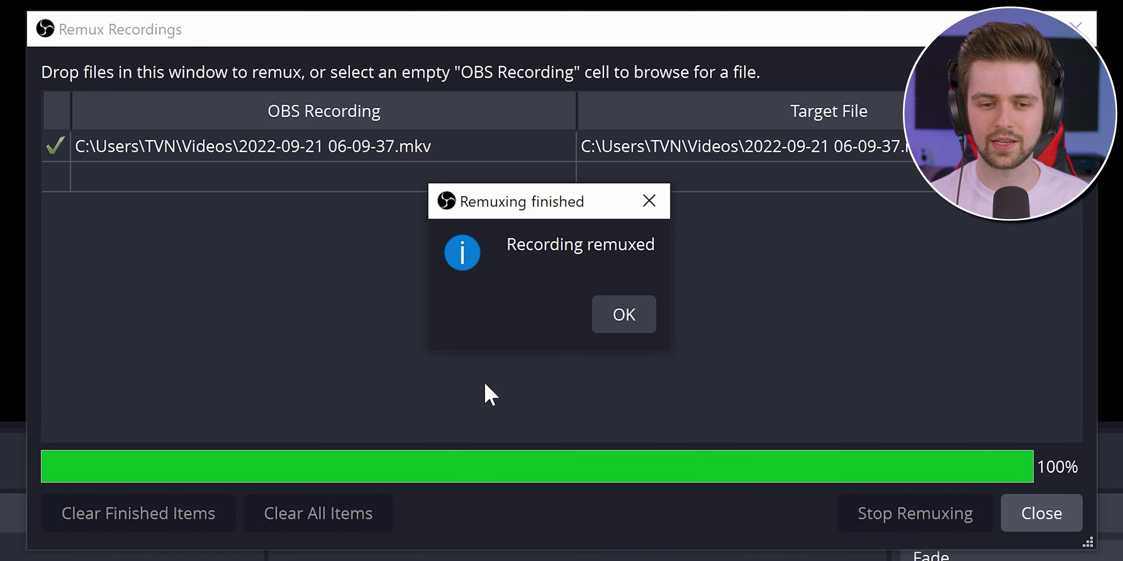
left_click(621, 329)
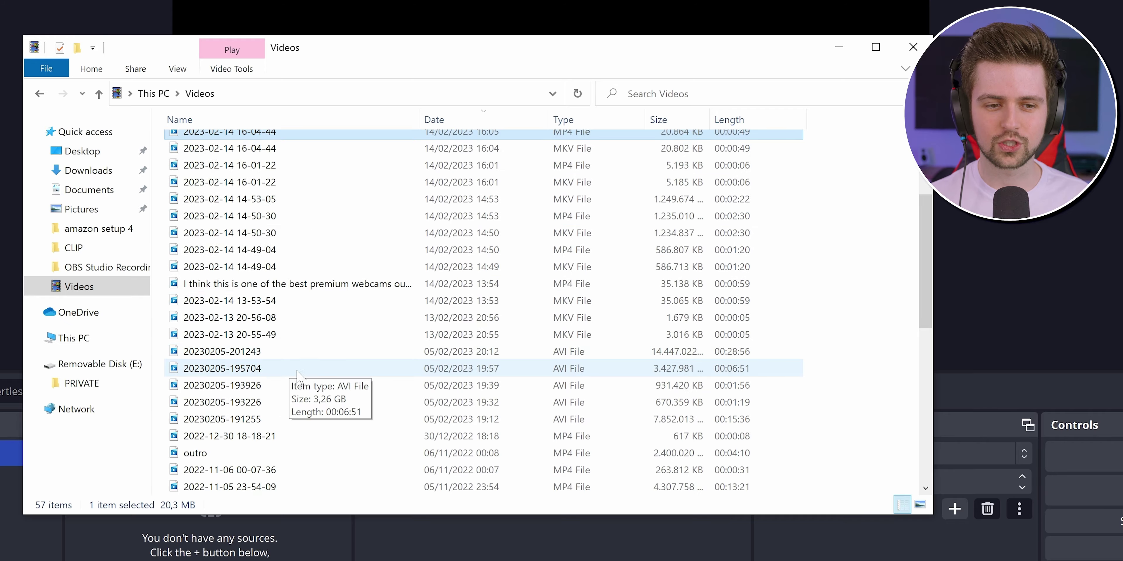
scroll(344, 299, "up", 5)
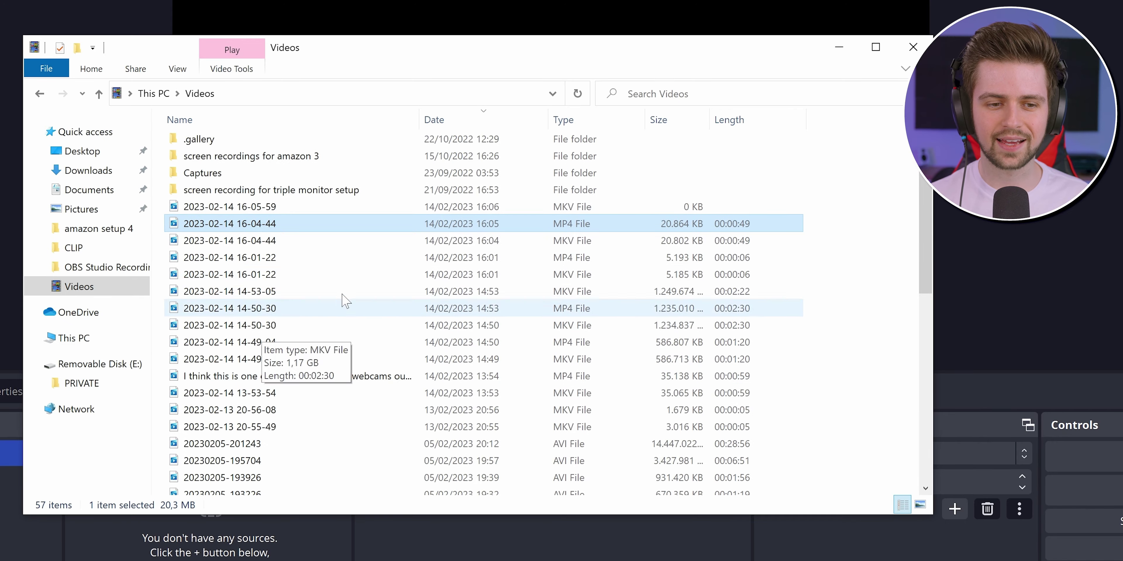
left_click(575, 348)
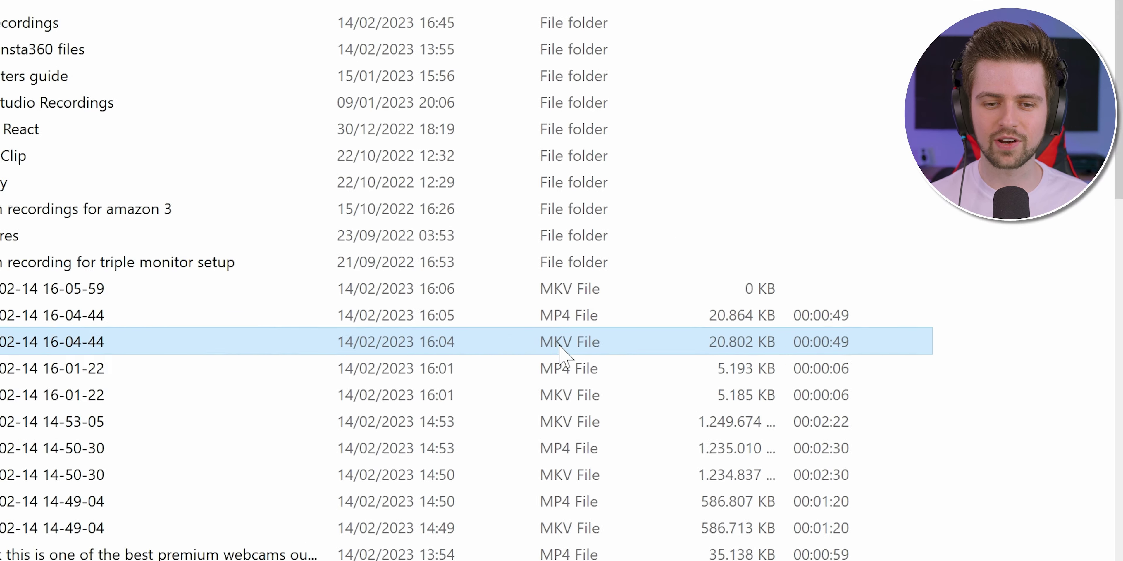
left_click(579, 288)
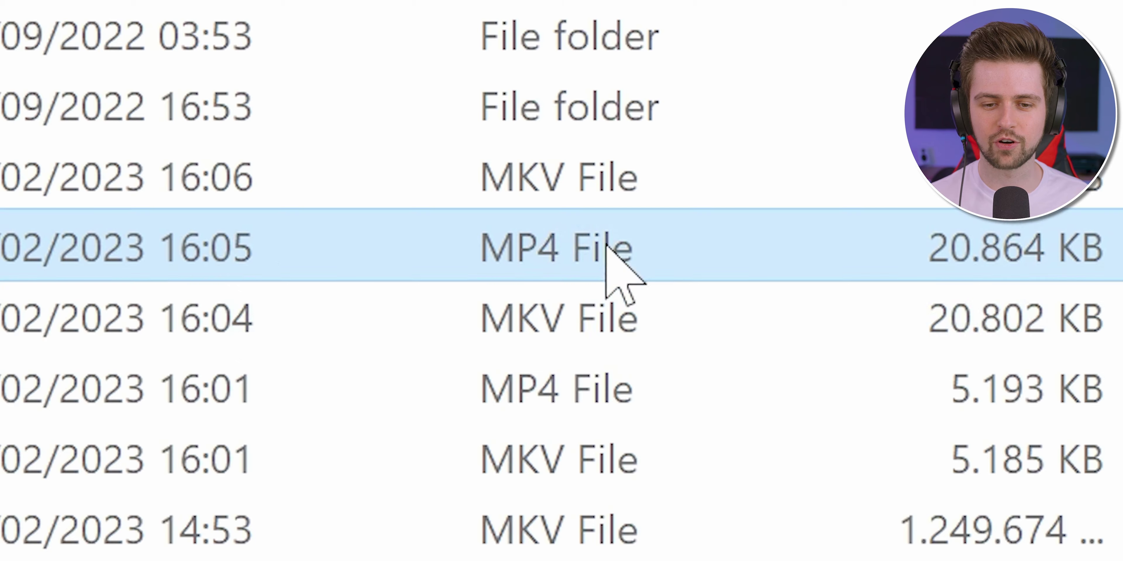
left_click(930, 305)
left_click(941, 272)
left_click(951, 318)
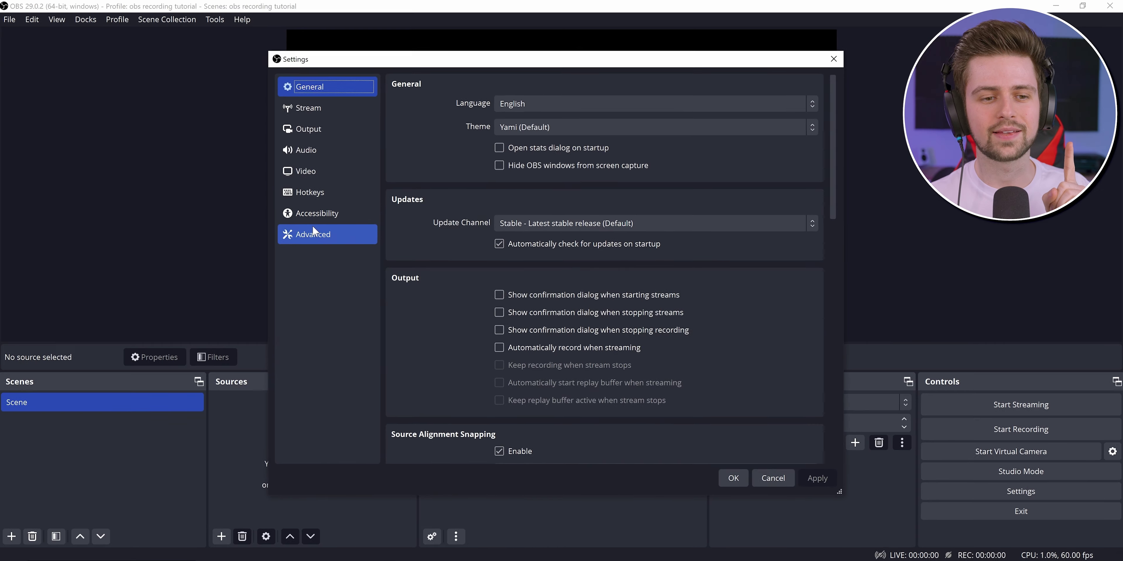
Enable automatic remuxing of recordings to mp4 in the advanced settings and save the change.
left_click(325, 233)
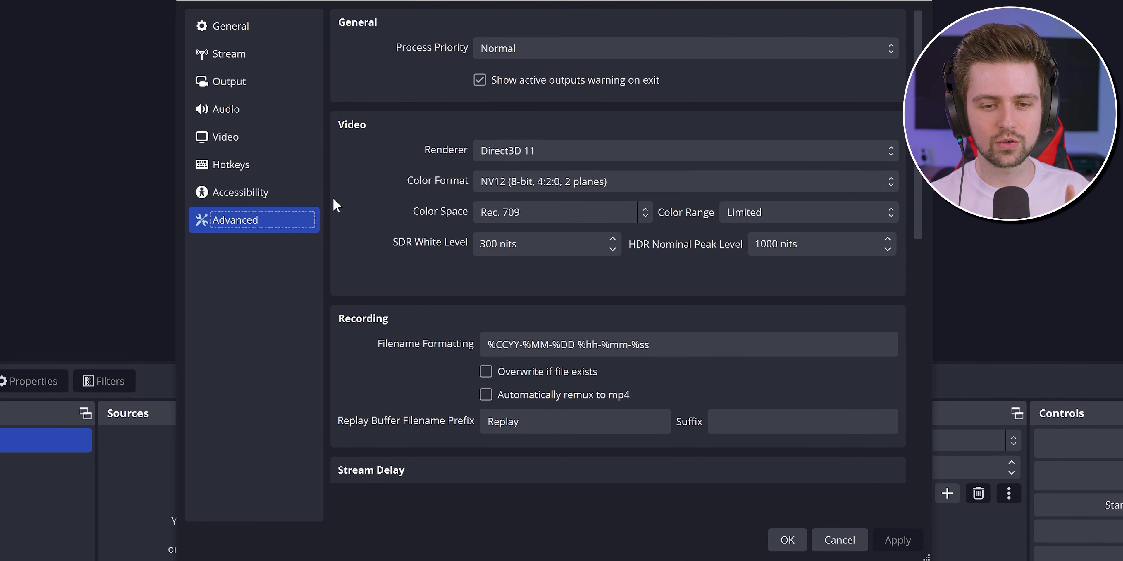
scroll(373, 242, "down", 3)
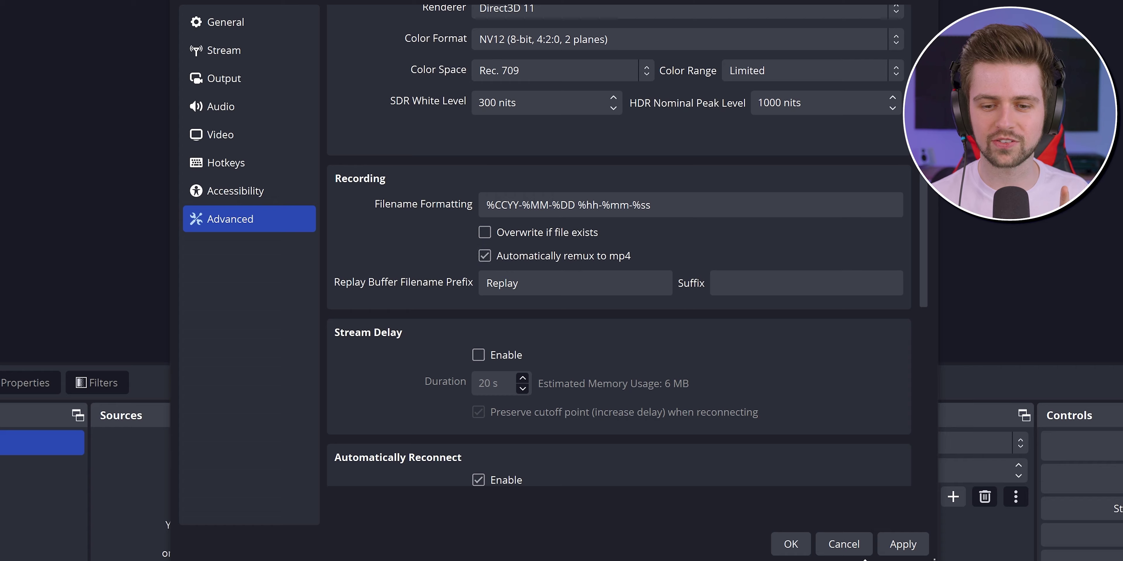
left_click(794, 544)
Make a short test recording without any video sources, accepting the blank output, and stop it.
left_click(1017, 430)
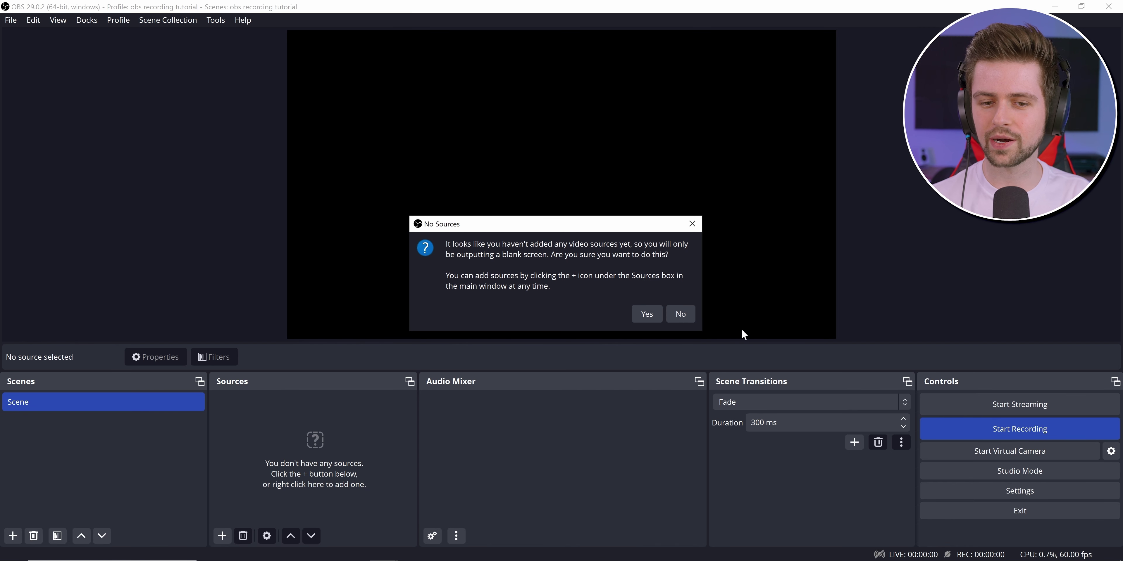
left_click(646, 315)
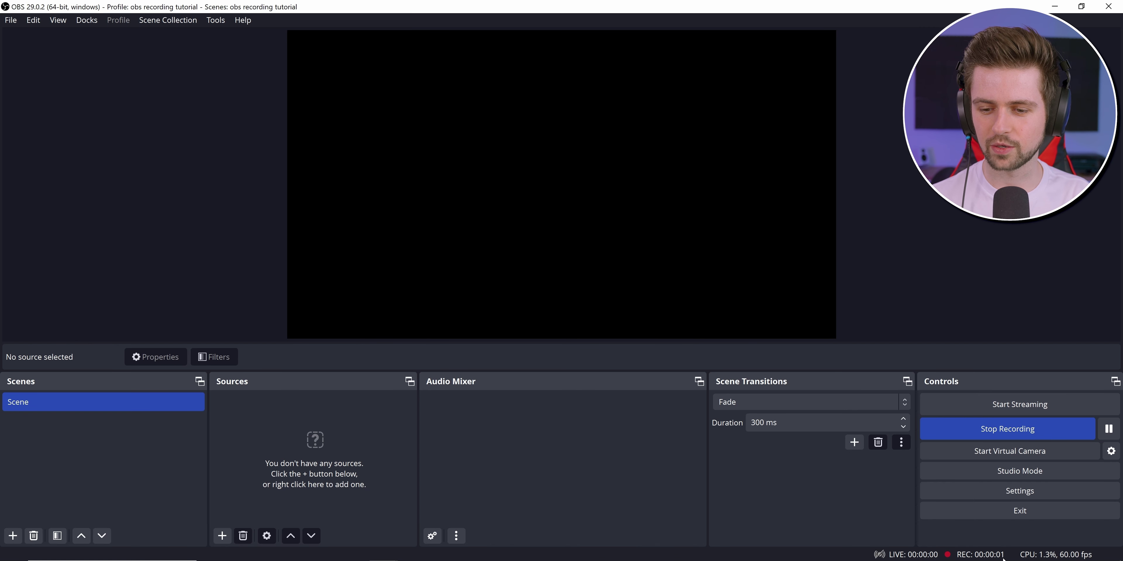
left_click(1007, 431)
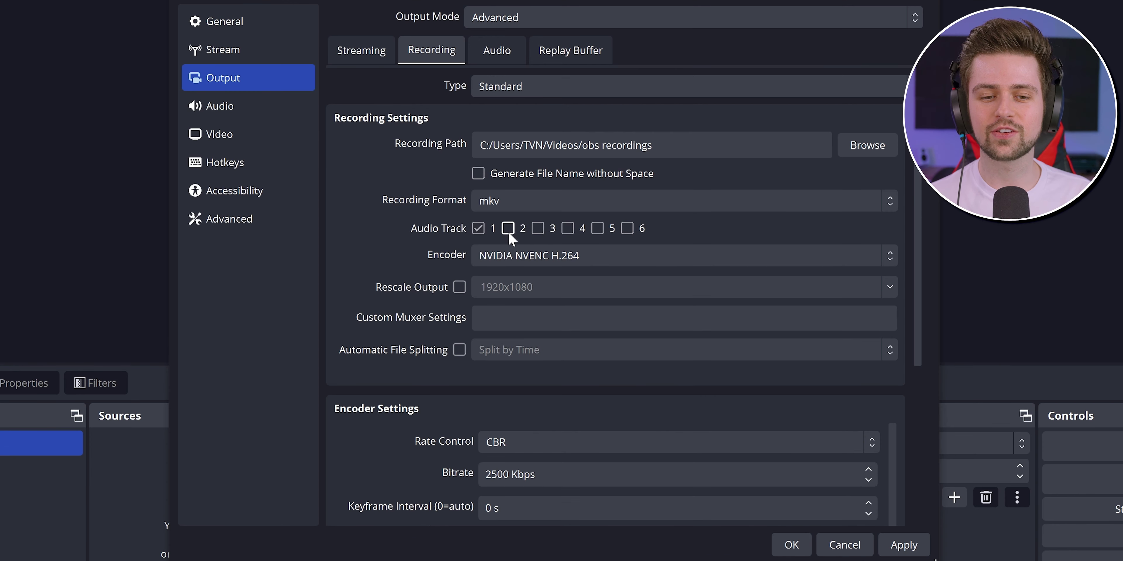
left_click(538, 228)
left_click(567, 229)
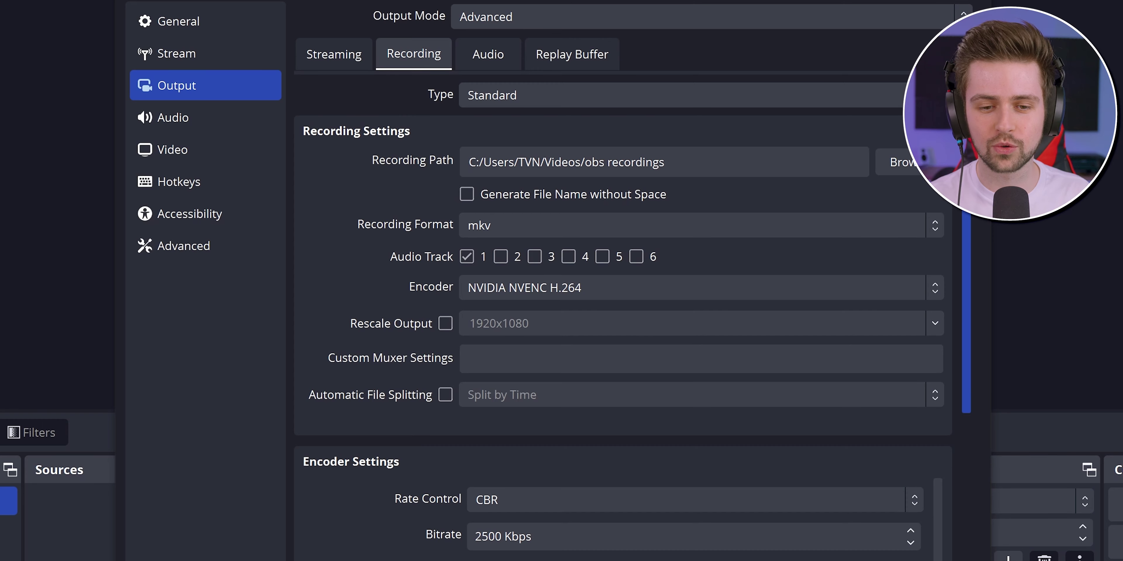
scroll(968, 454, "down", 5)
scroll(967, 454, "up", 5)
scroll(966, 318, "up", 1)
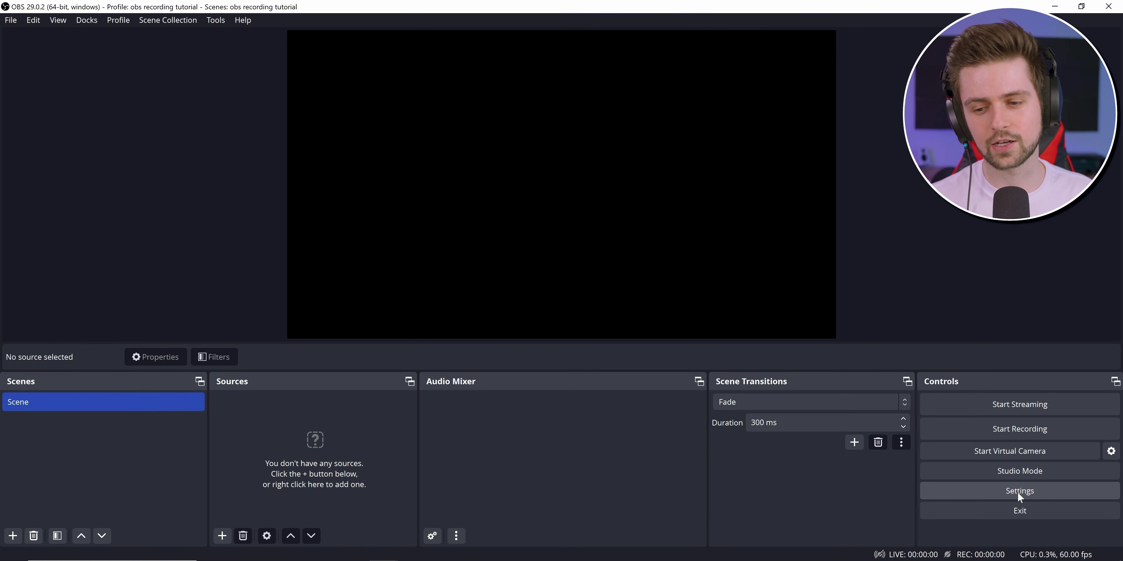
Set the global Desktop Audio device to Default and Mic/Auxiliary Audio to Voice Chat Mic (BEACN Mix Create), and save the settings.
left_click(1015, 492)
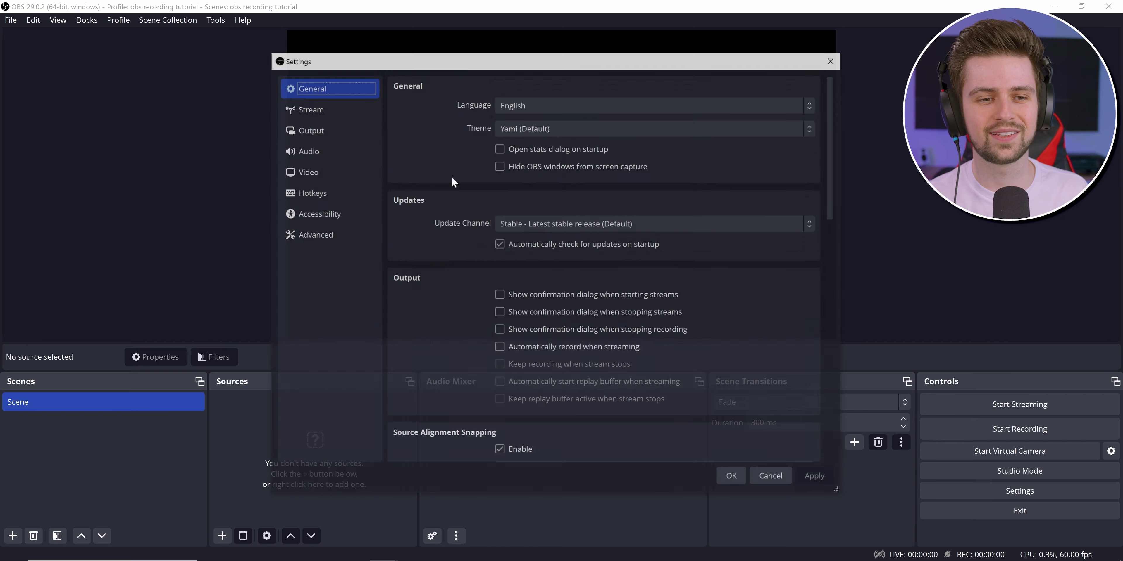
left_click(307, 150)
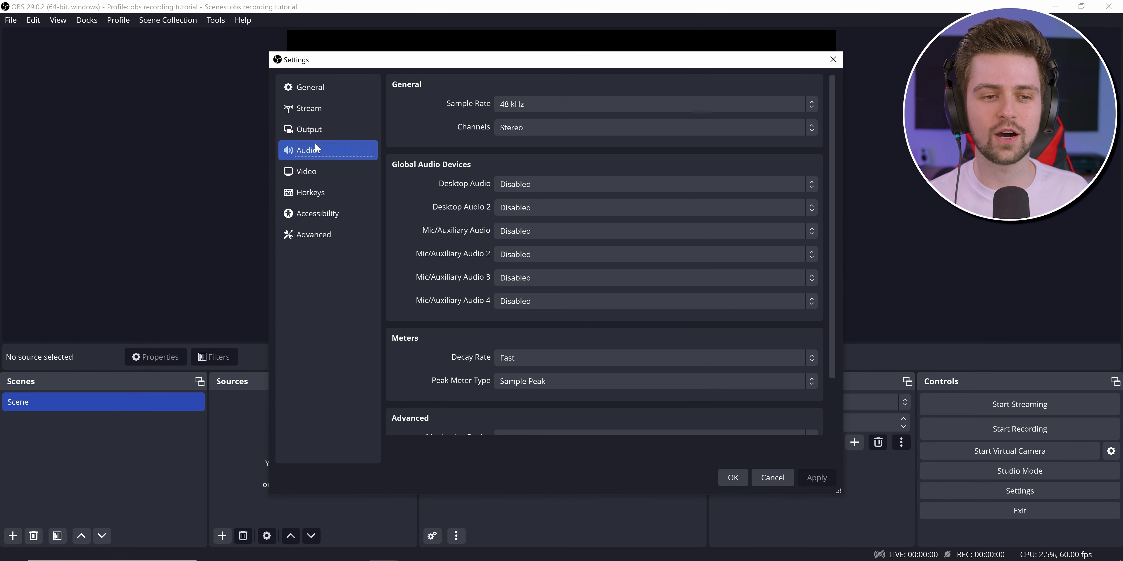
left_click(520, 190)
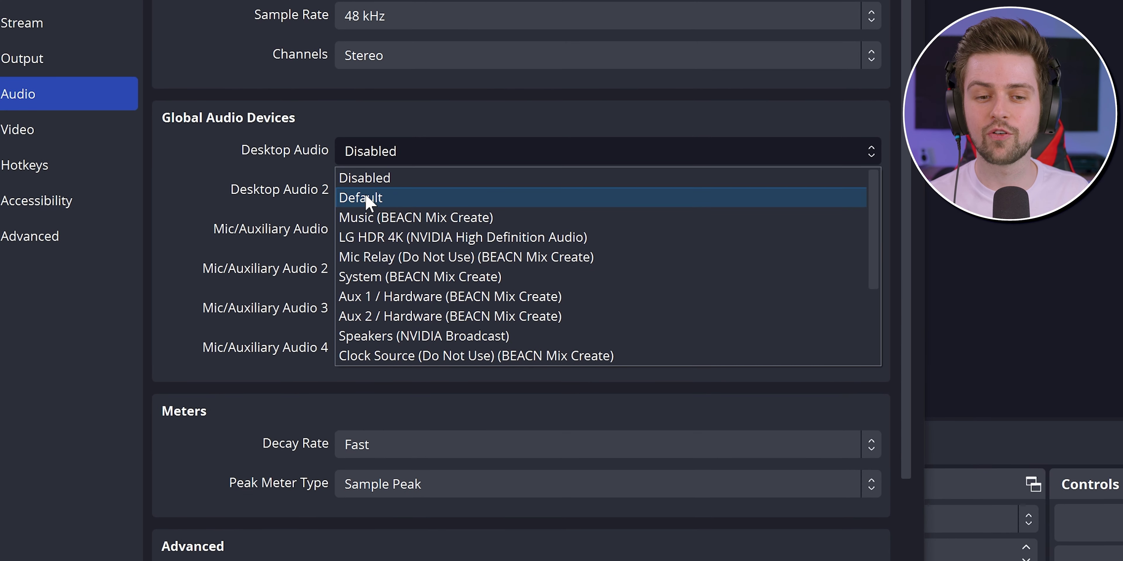
left_click(366, 198)
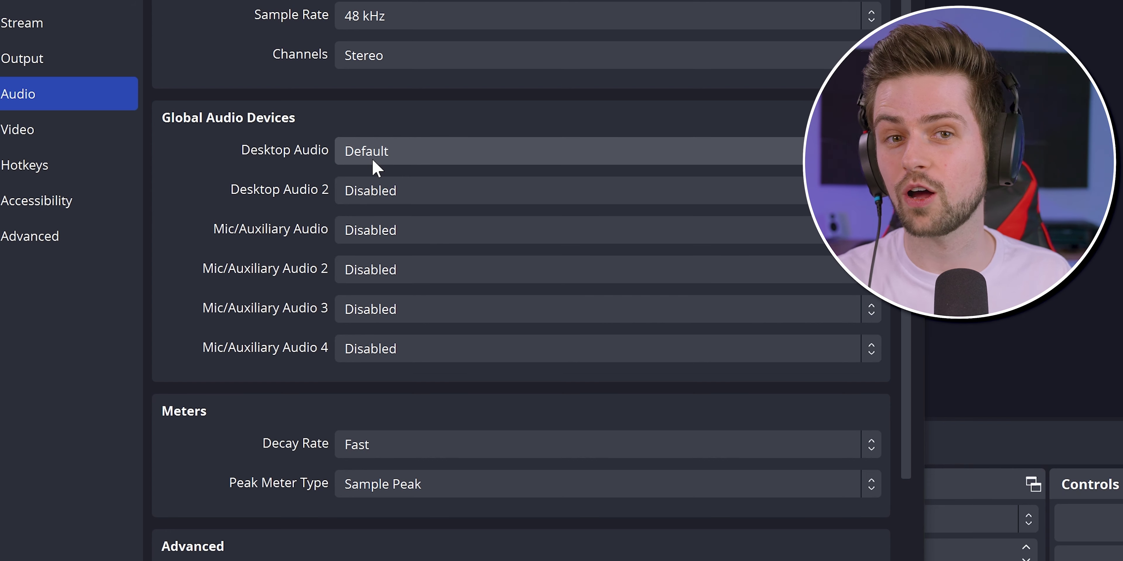
left_click(367, 237)
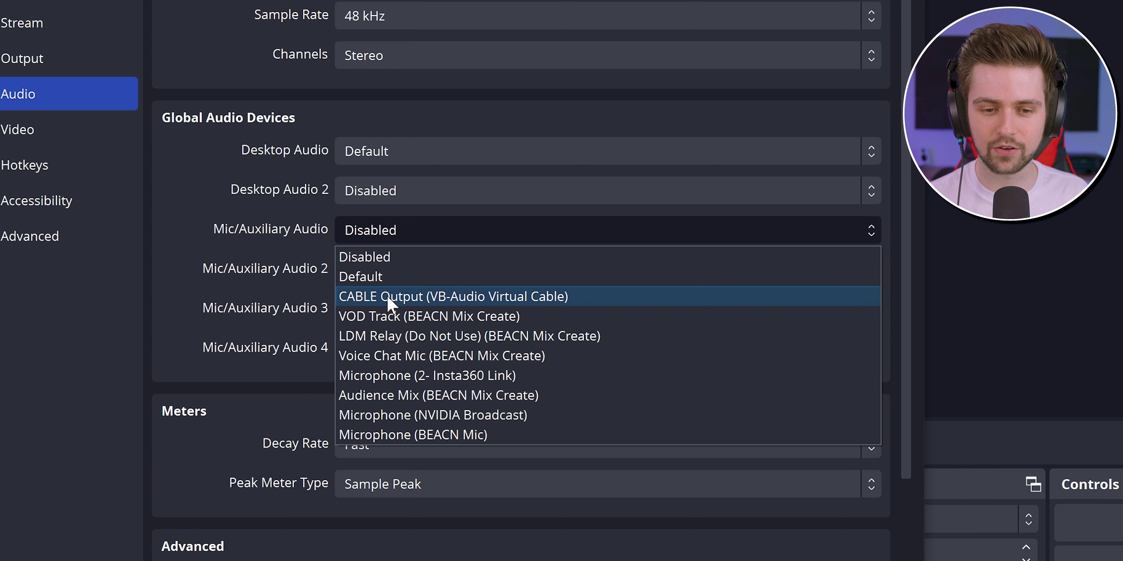
left_click(420, 356)
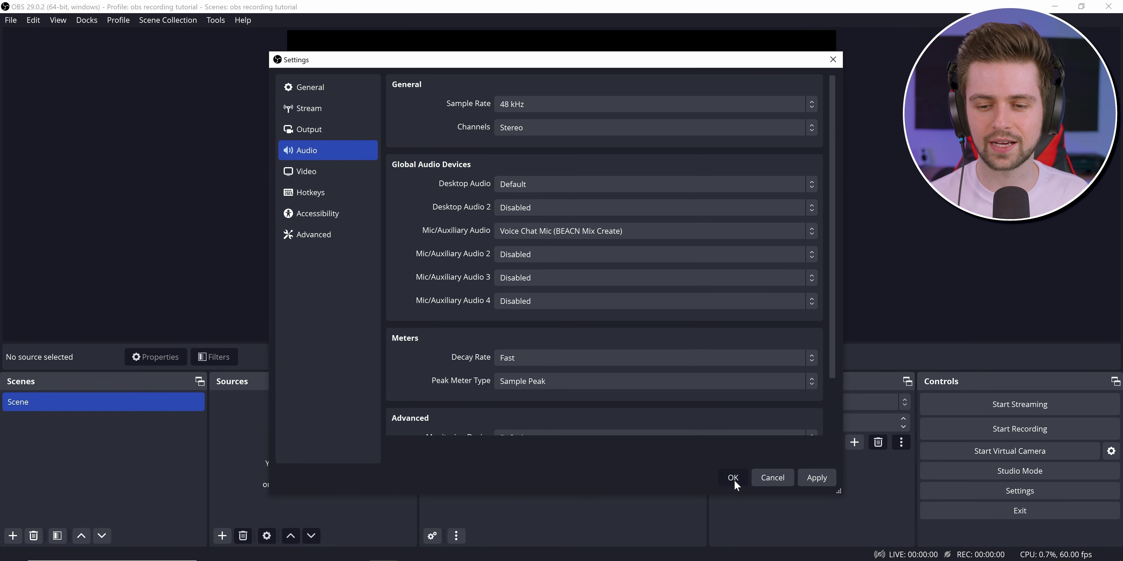
left_click(733, 479)
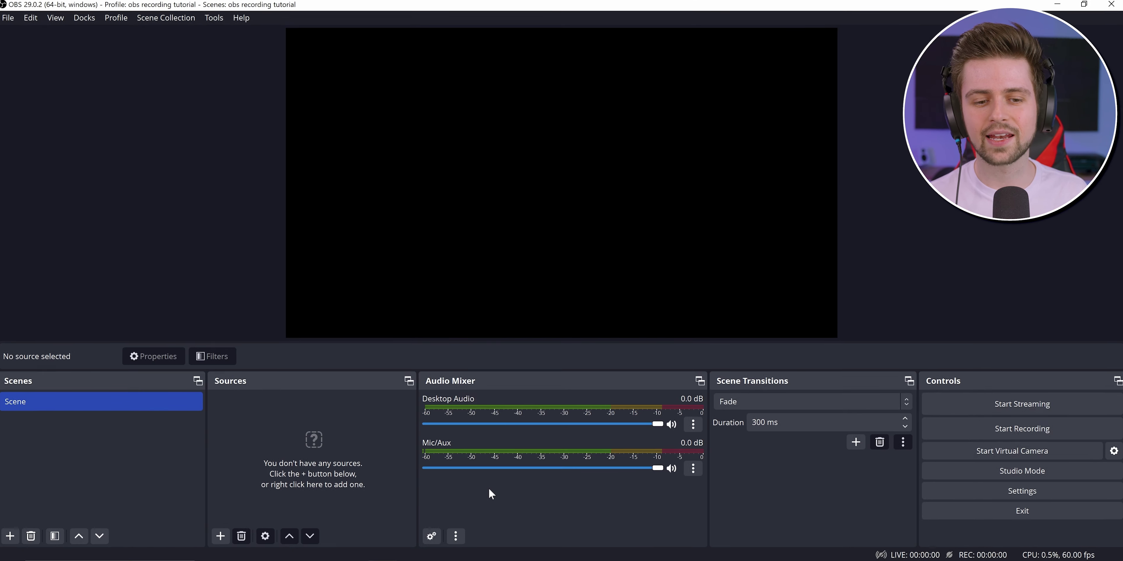
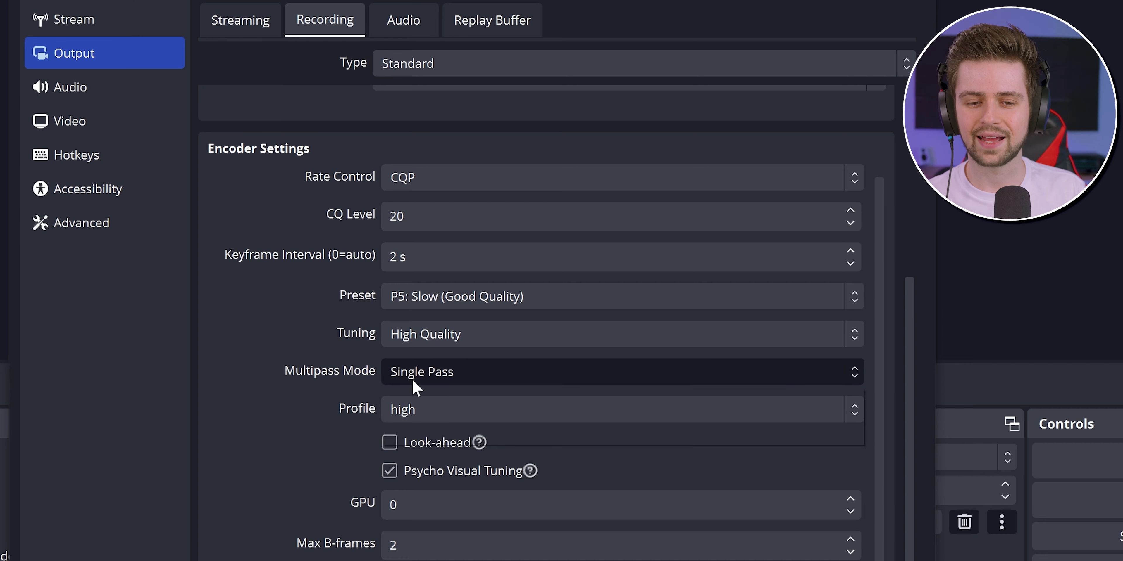
Set the recording encoder's multipass mode to Single Pass.
left_click(425, 420)
left_click(428, 380)
left_click(421, 387)
left_click(431, 344)
left_click(417, 368)
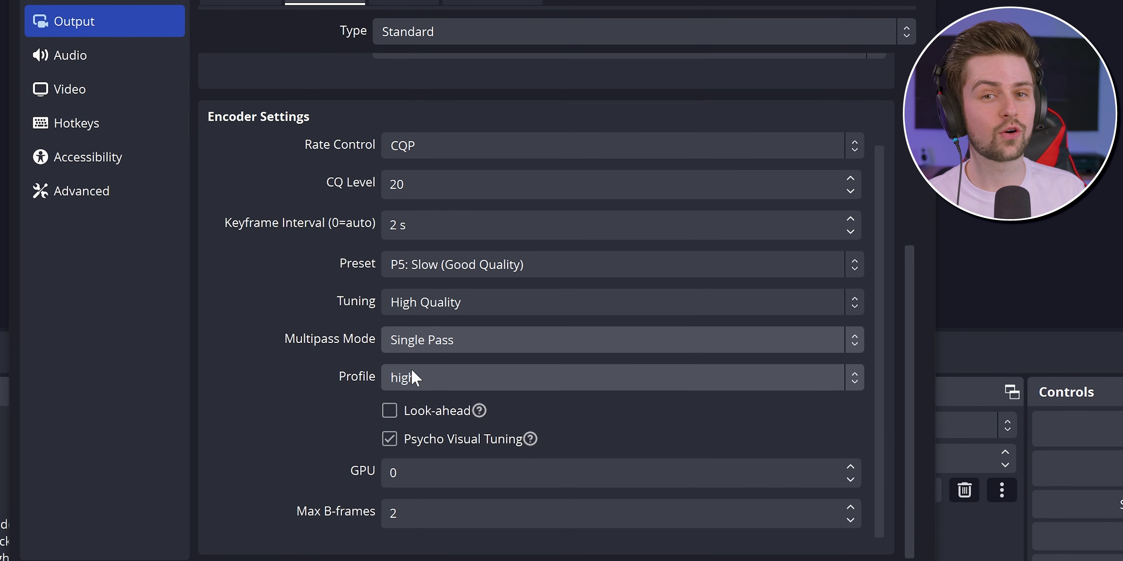
Set the recording encoder's profile to high and its GPU to 0.
left_click(421, 378)
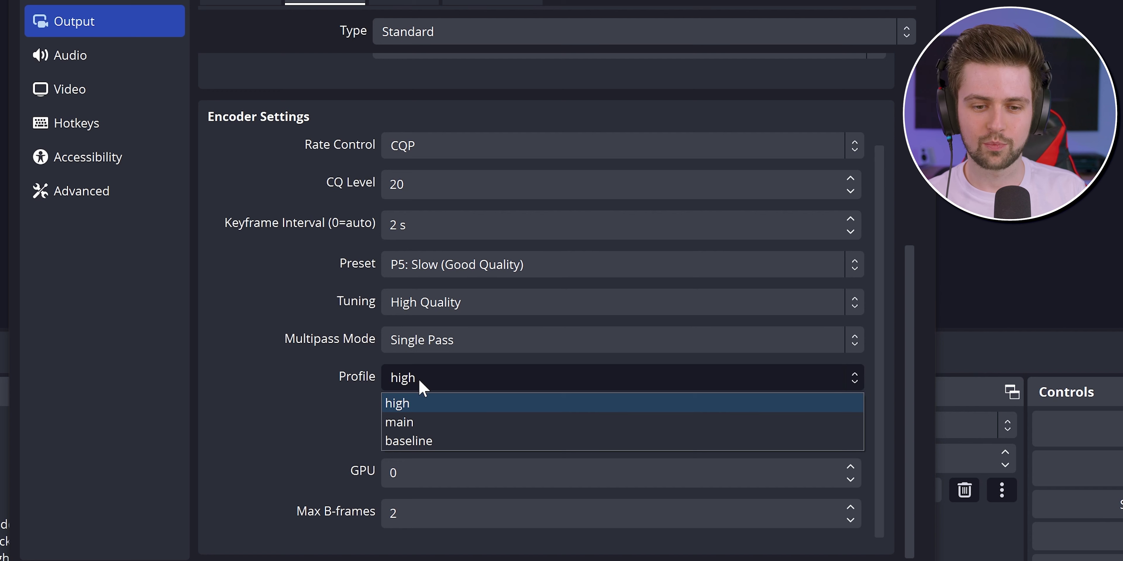
left_click(416, 405)
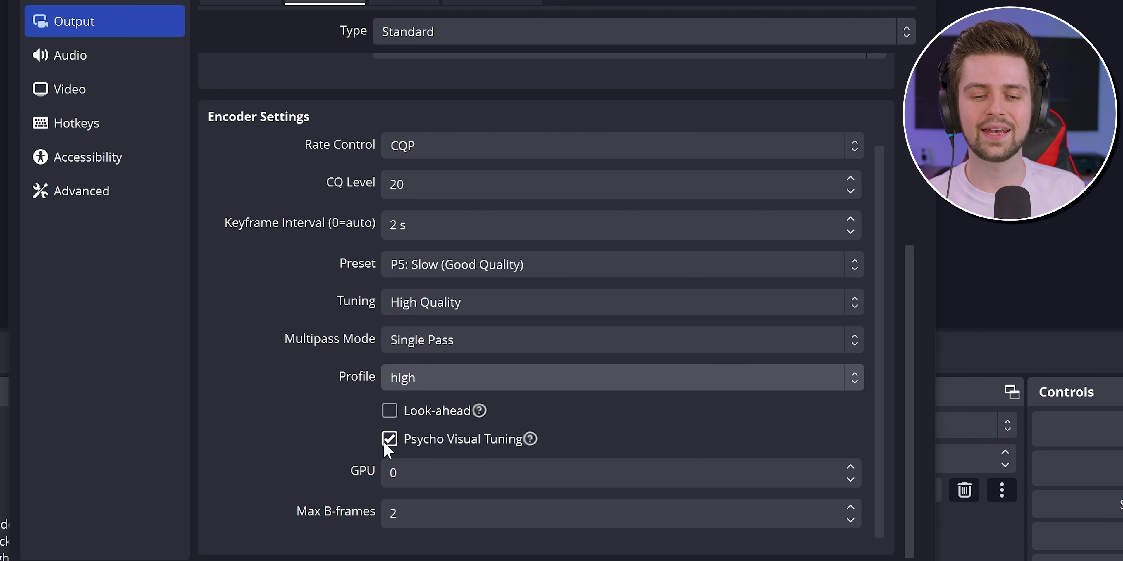
left_click(402, 470)
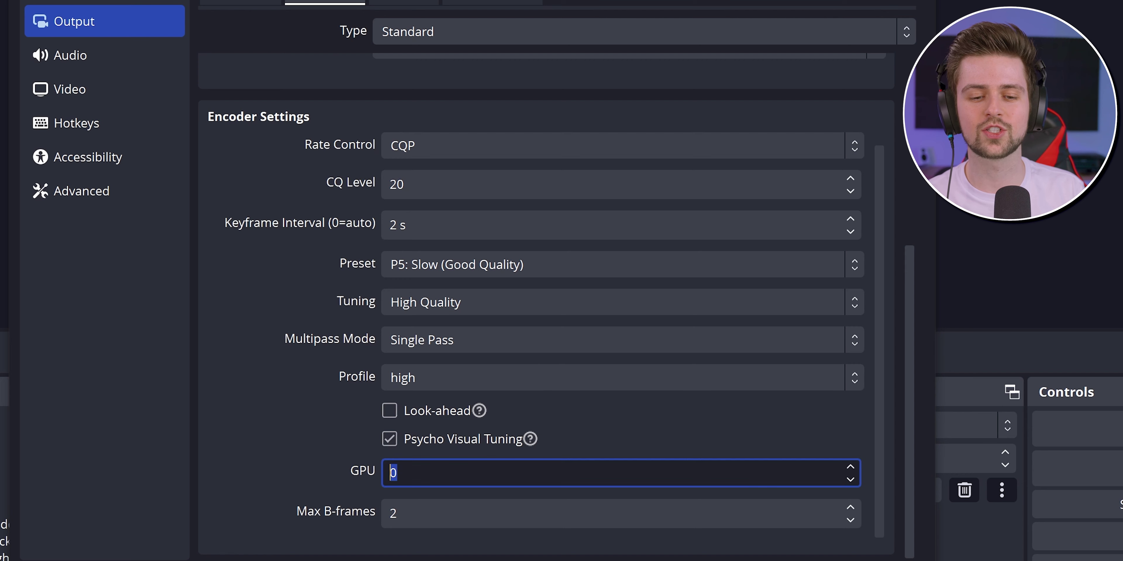
key("Tab")
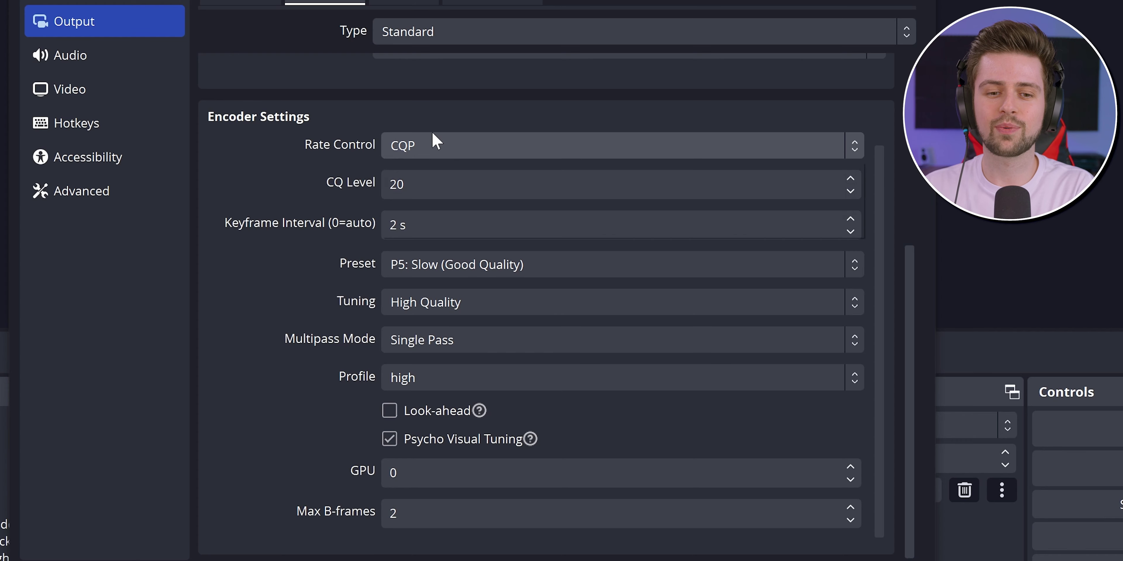
Set the recording encoder's rate control to CQP with a CQ level of 20.
left_click(436, 144)
left_click(438, 190)
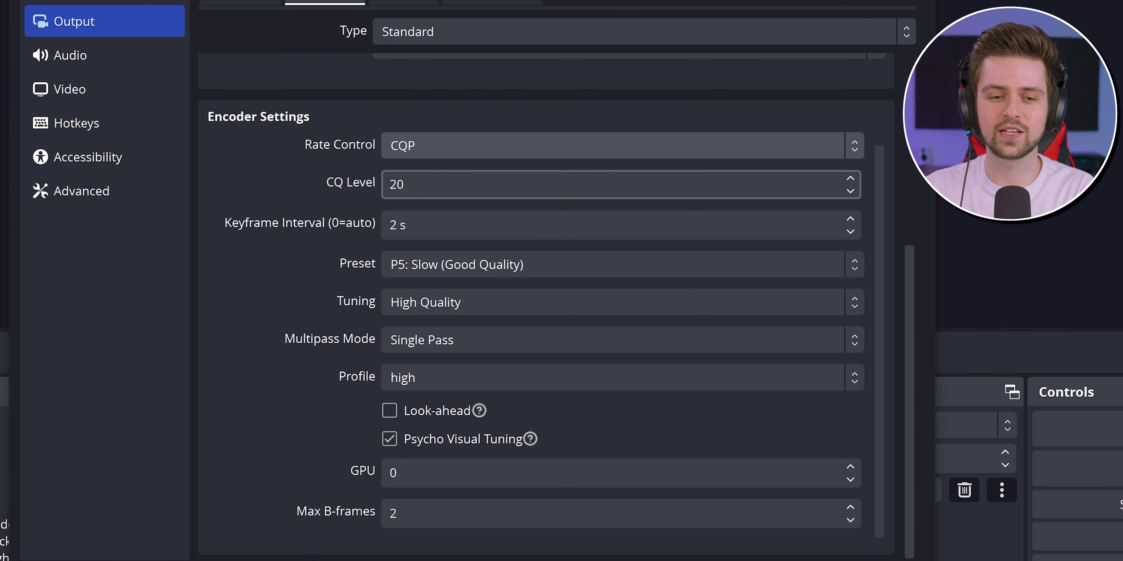
key("Tab")
type("20")
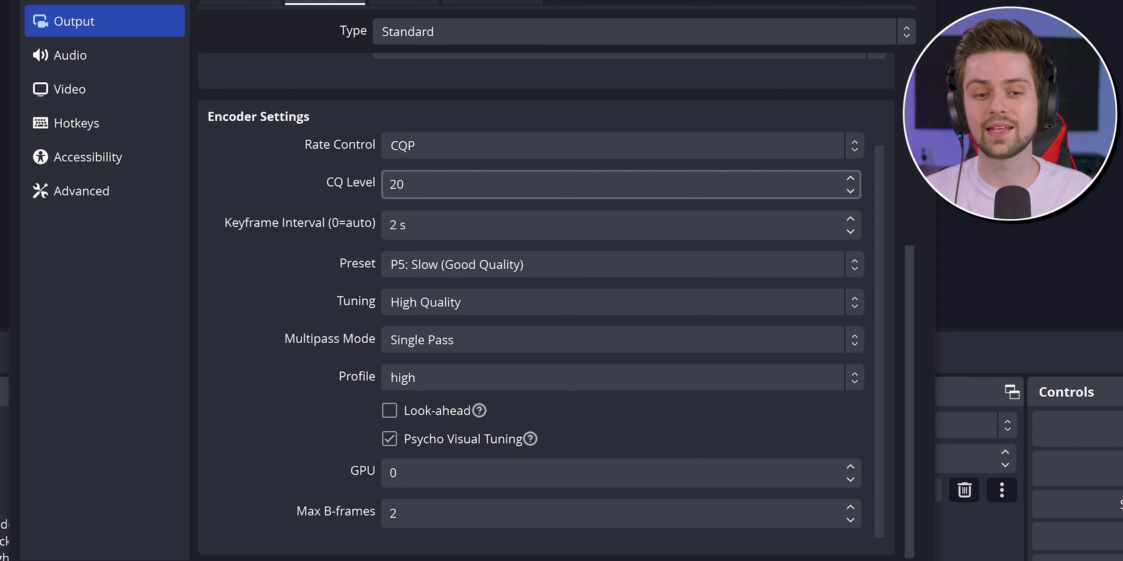
double_click(397, 184)
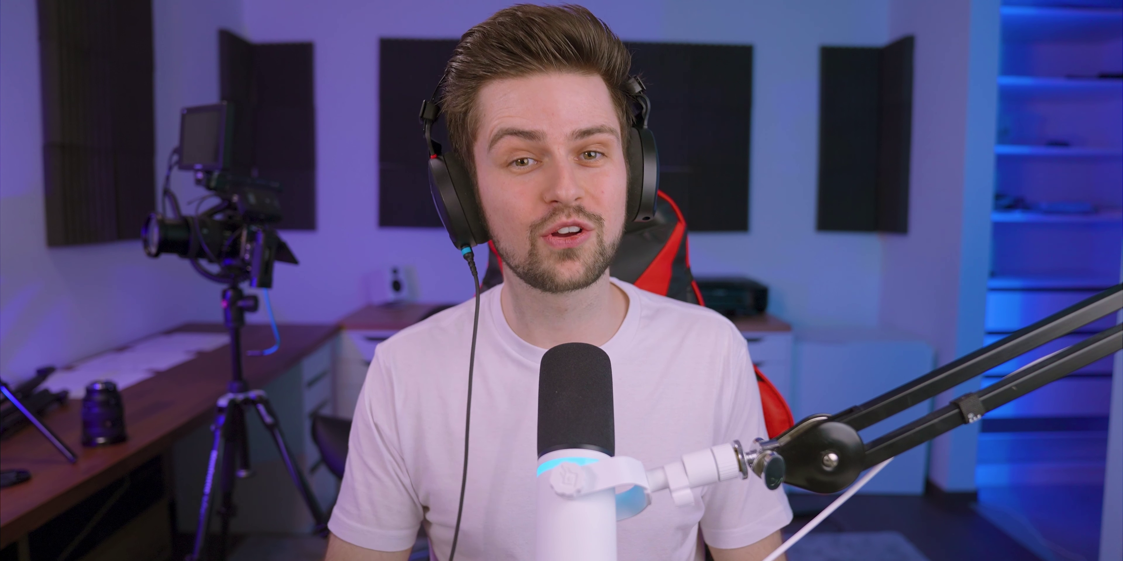
Try the recording encoder presets P1: Fastest (Lowest Quality) and P7: Slowest (Best Quality).
left_click(416, 260)
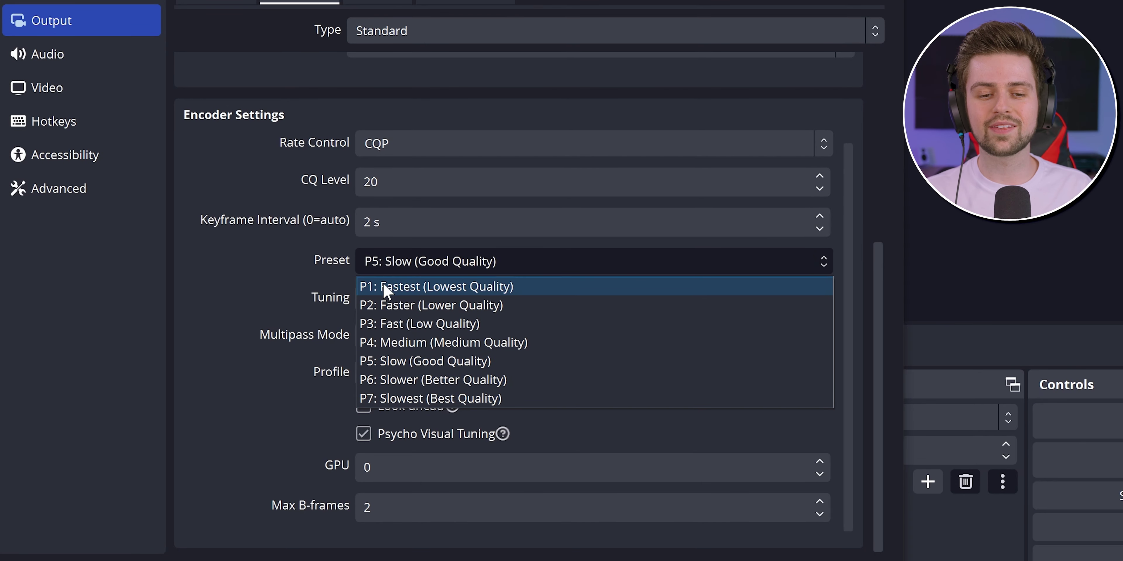
left_click(365, 289)
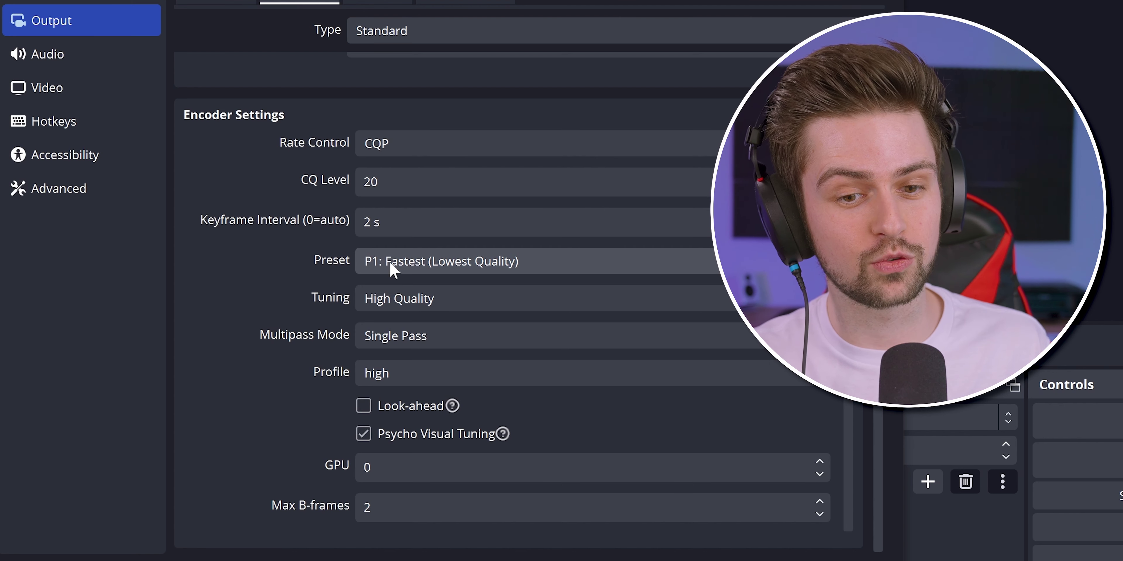
left_click(382, 261)
left_click(382, 398)
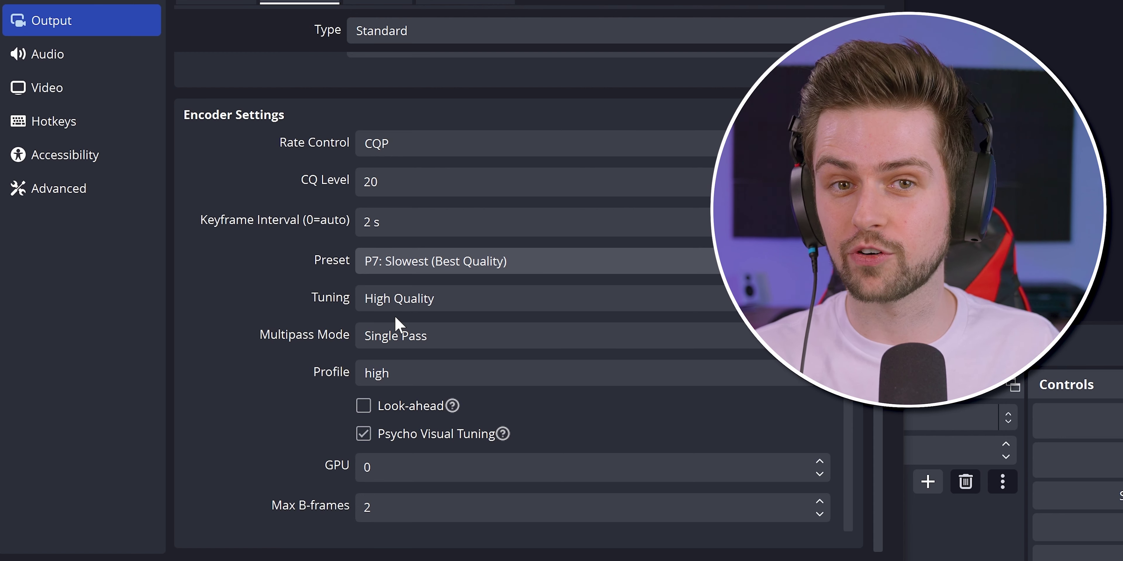
Set the recording encoder's preset to P6: Slower (Better Quality).
left_click(385, 264)
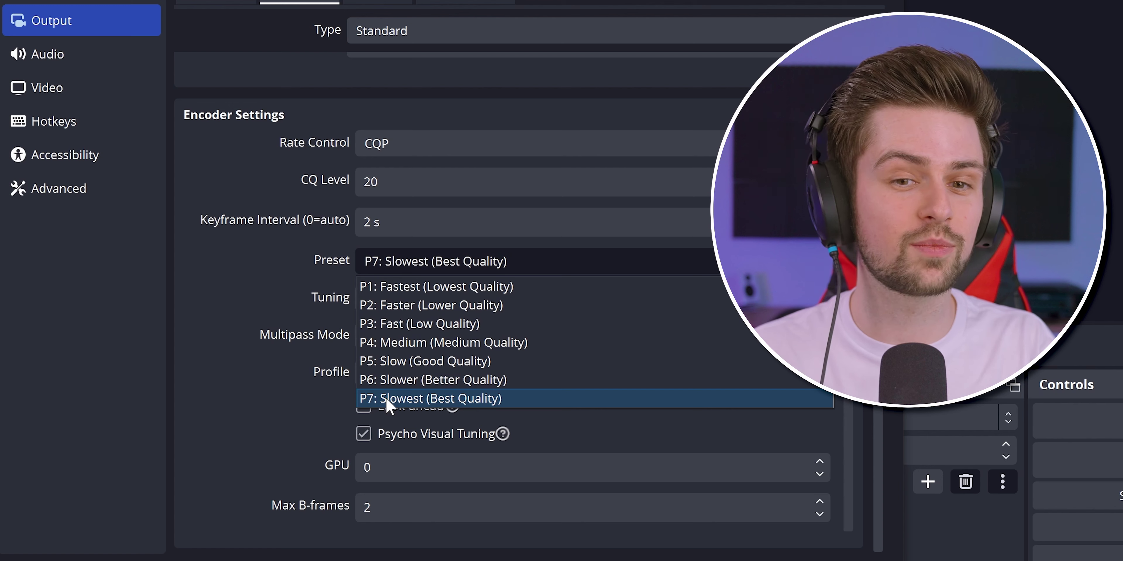
left_click(384, 379)
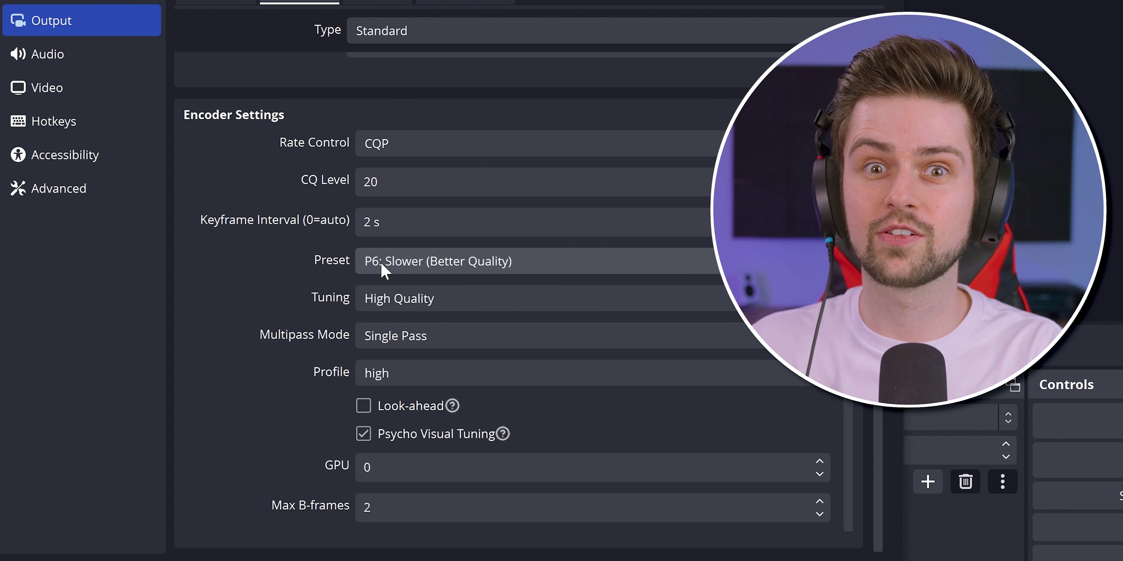
left_click(385, 263)
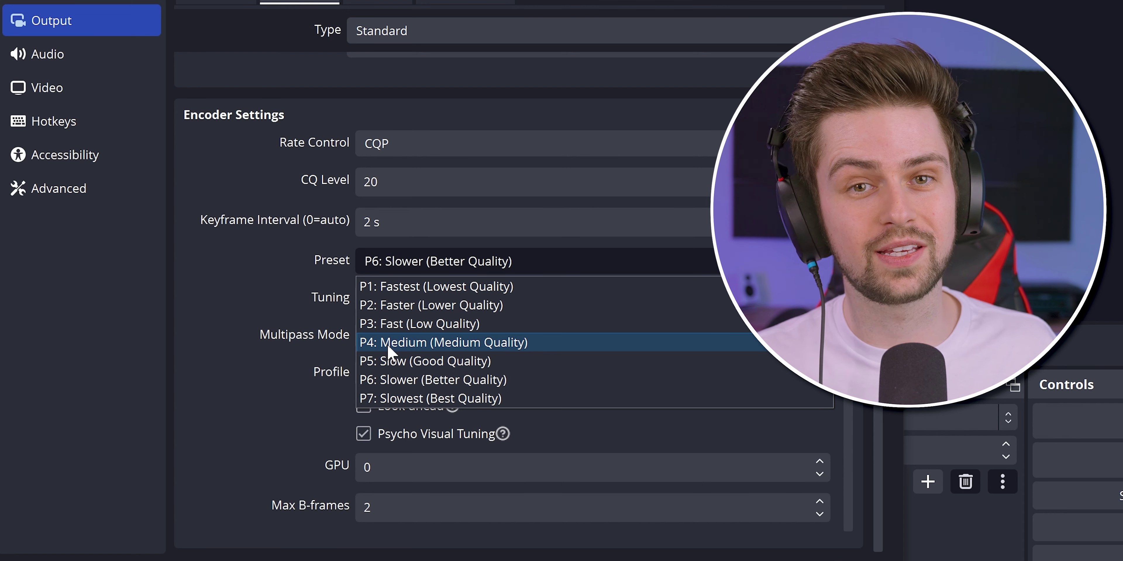
left_click(380, 377)
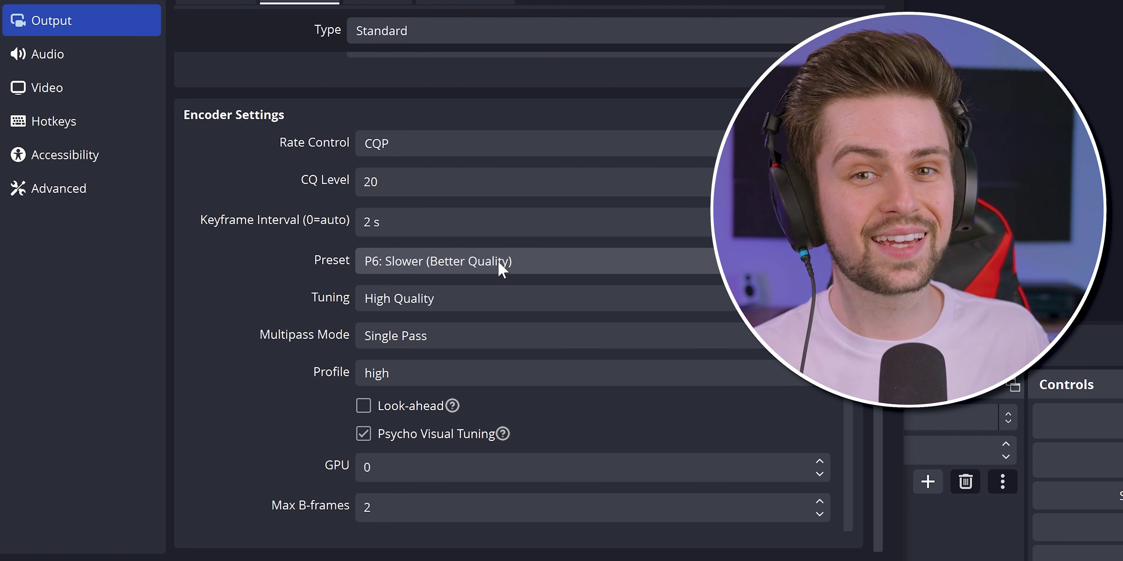
Lower the recording encoder's preset to P5: Slow (Good Quality) and on to P4: Medium (Medium Quality).
left_click(398, 267)
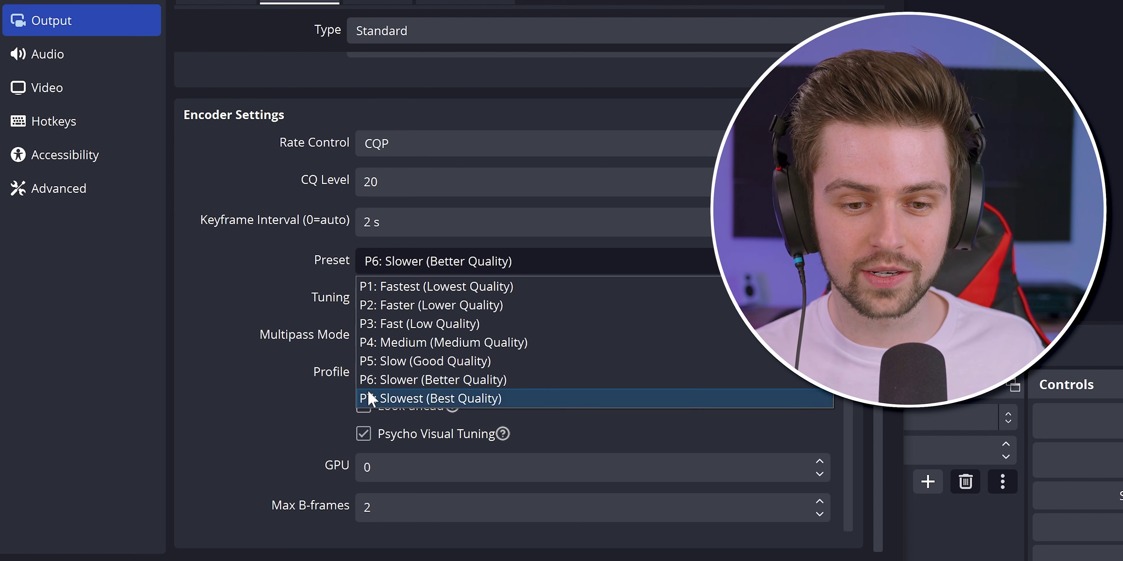
left_click(373, 359)
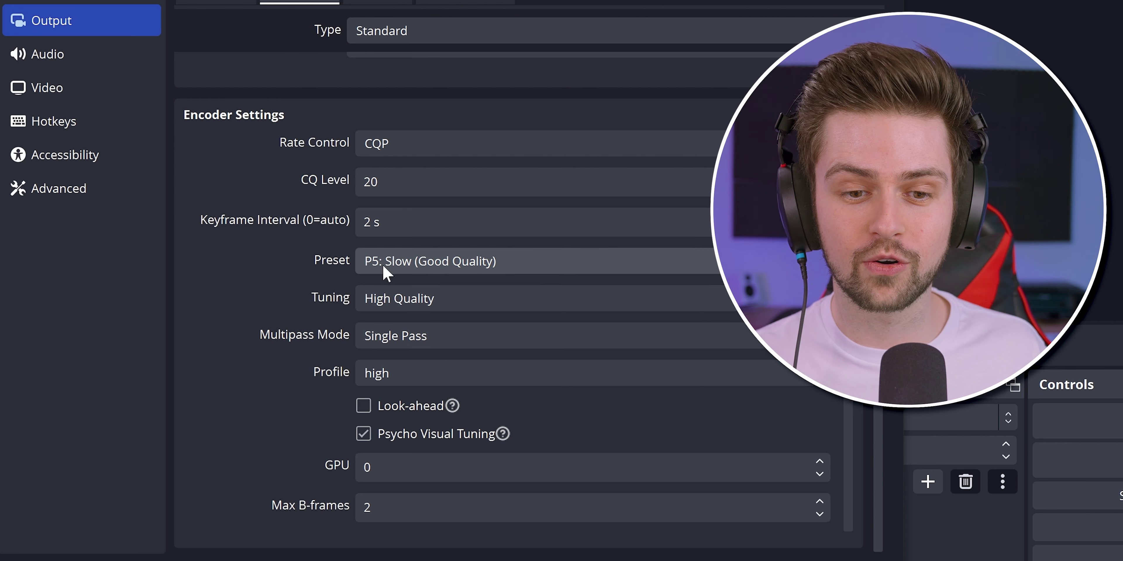
left_click(382, 263)
left_click(376, 347)
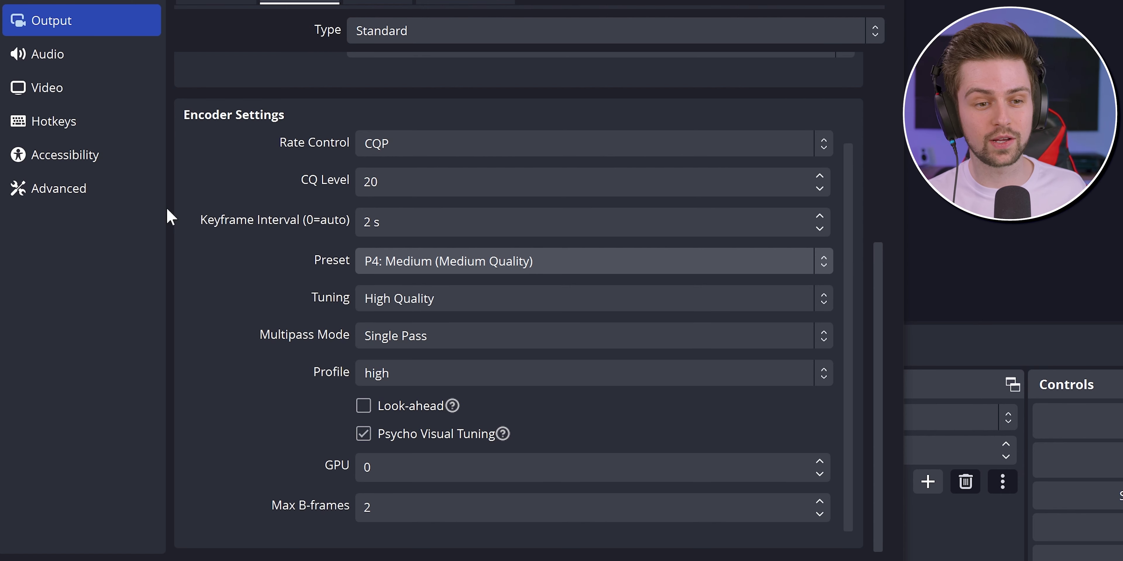
Set the common FPS value in the video settings to 60.
left_click(59, 88)
left_click(373, 63)
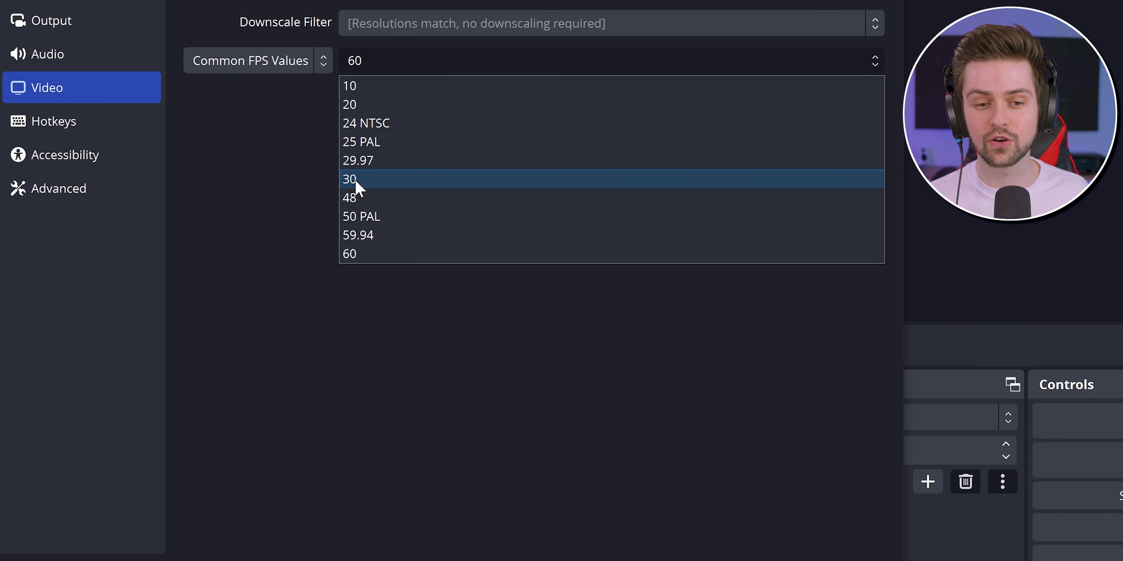
left_click(361, 254)
Try a base and output resolution of 1920x1080 in the video settings, and restore the base canvas resolution to 2560x1440.
left_click(687, 27)
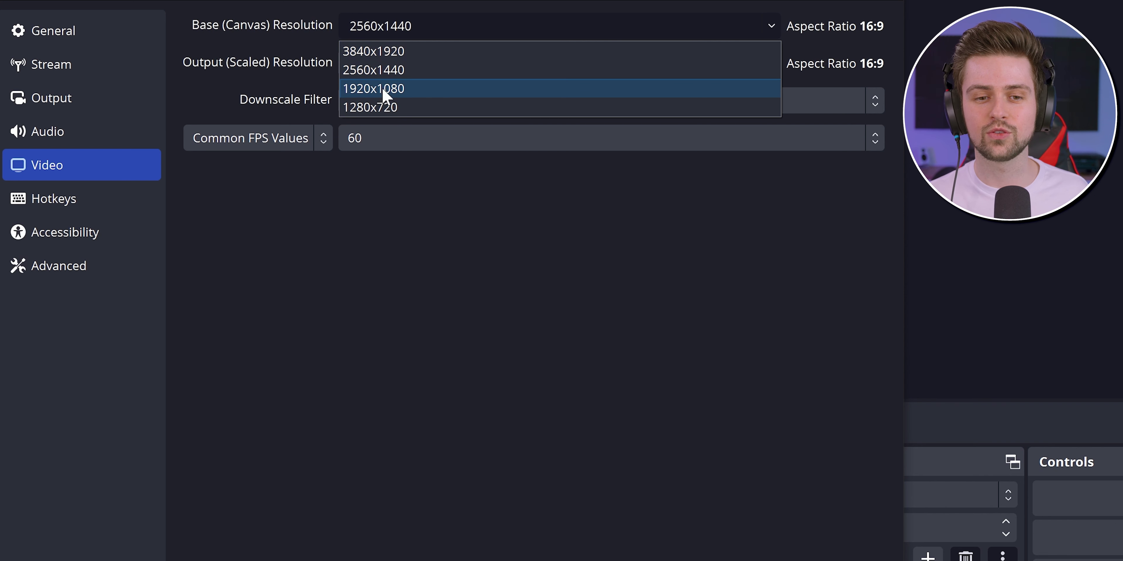
left_click(401, 89)
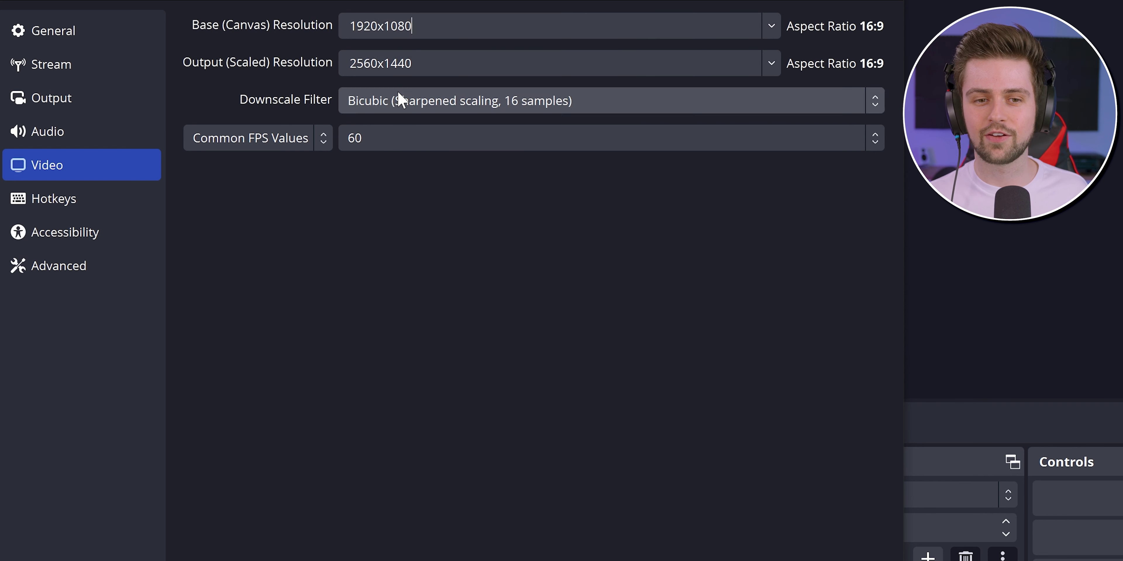
left_click(762, 66)
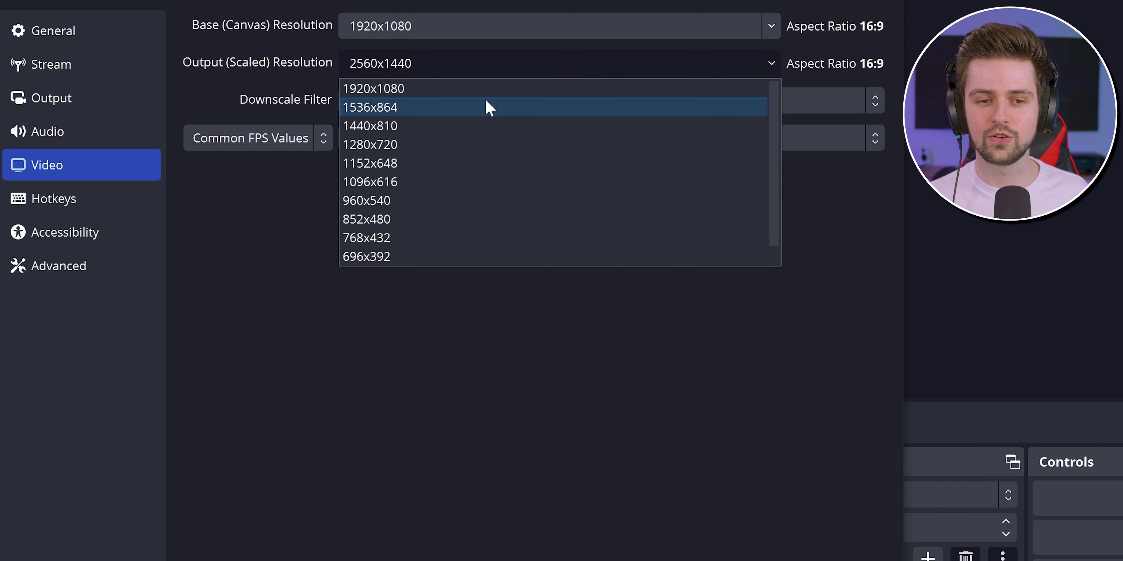
left_click(409, 88)
key("ctrl+z")
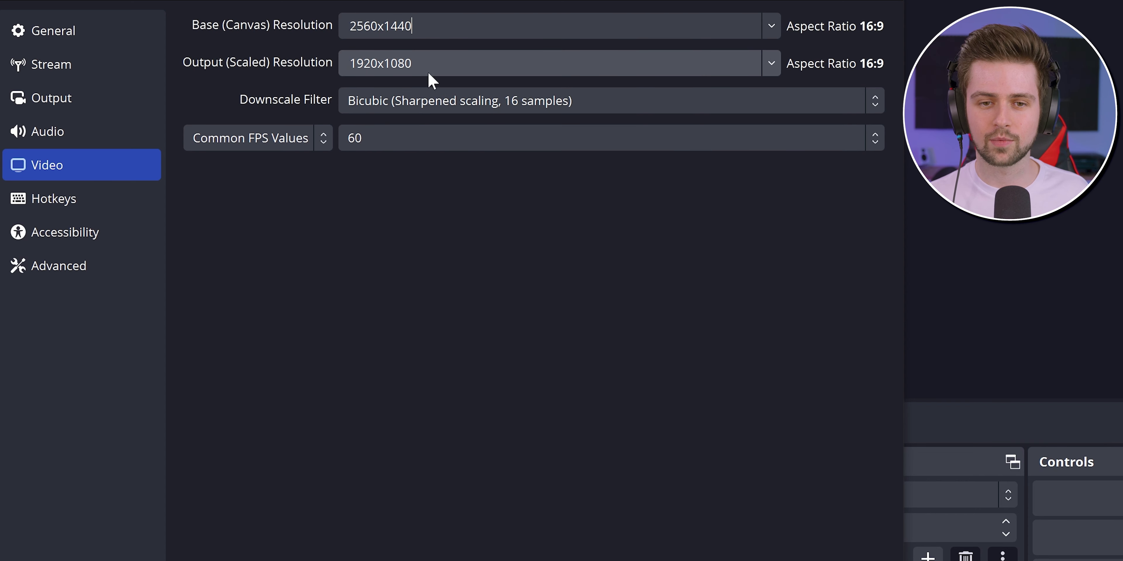
left_click(768, 66)
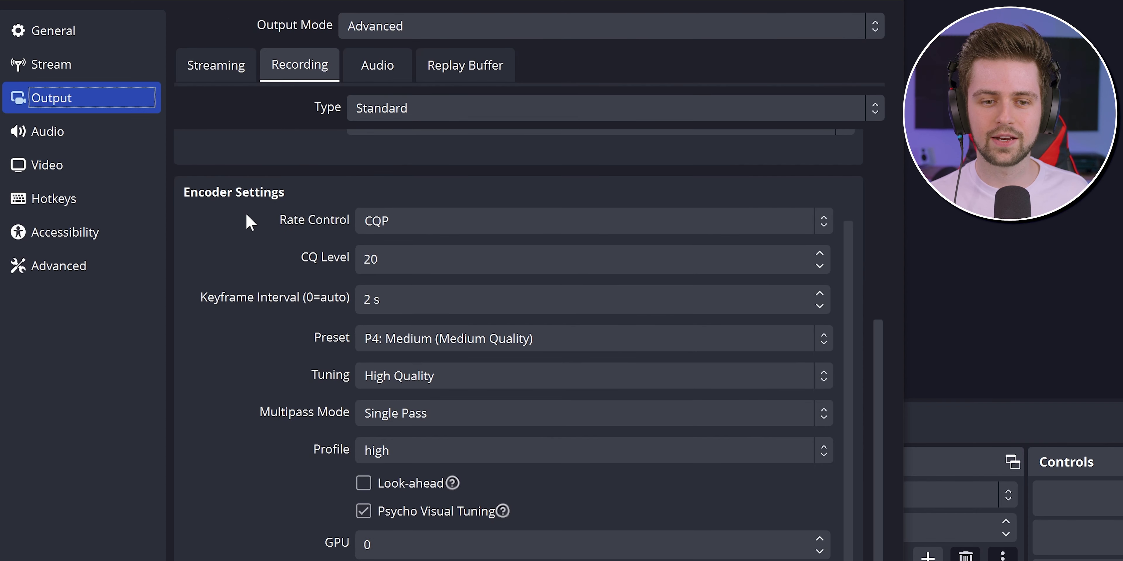
Try a recording CQ level of 25 and restore it to 20.
left_click(408, 267)
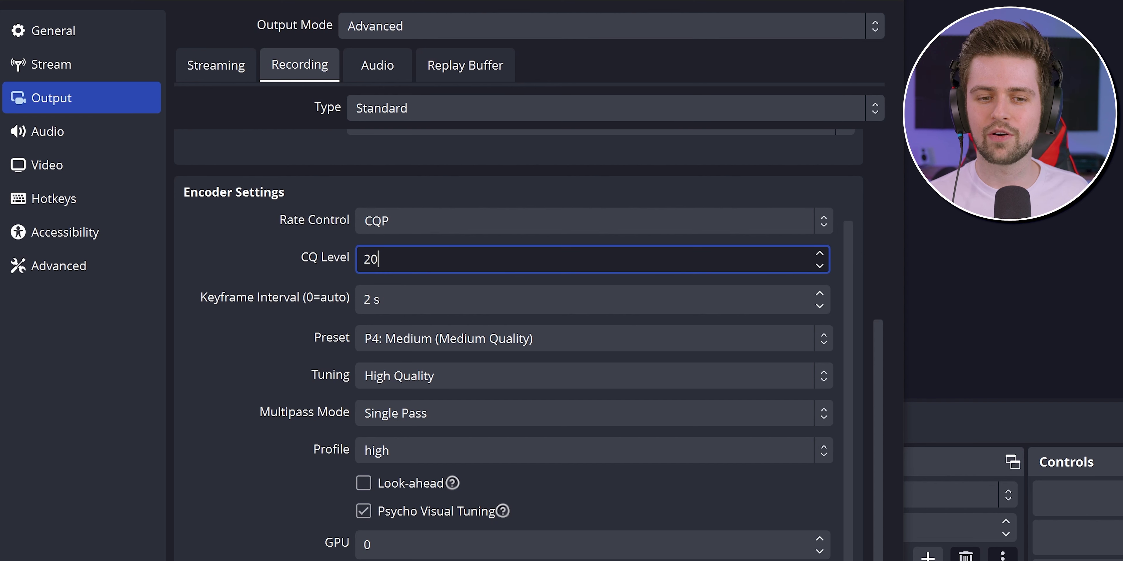
type("25")
key("Return")
type("20")
left_click(393, 338)
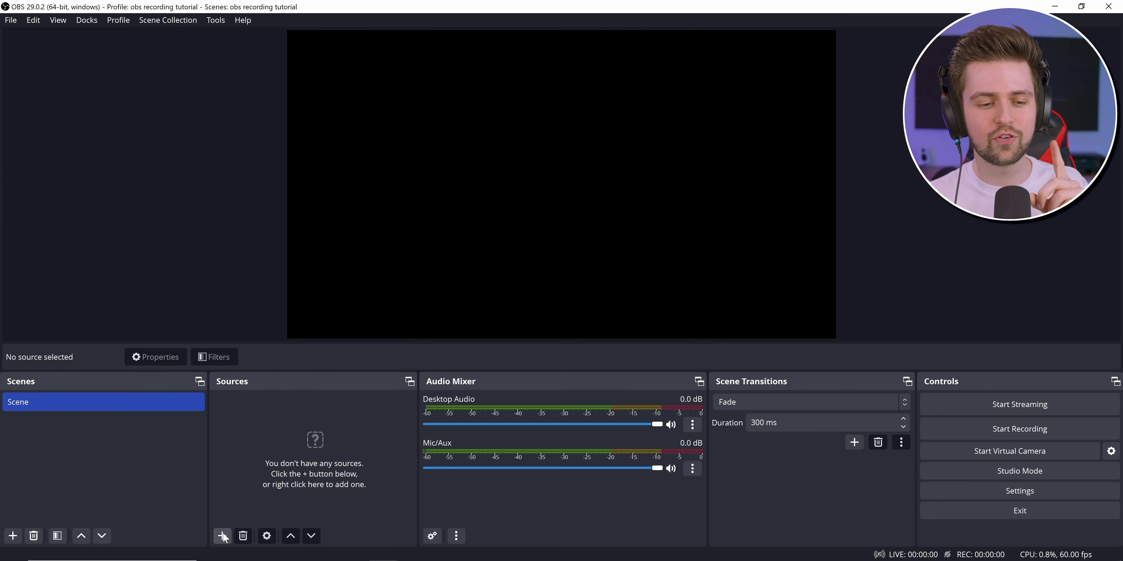
Enable the replay buffer in the output settings.
left_click(222, 535)
left_click(607, 482)
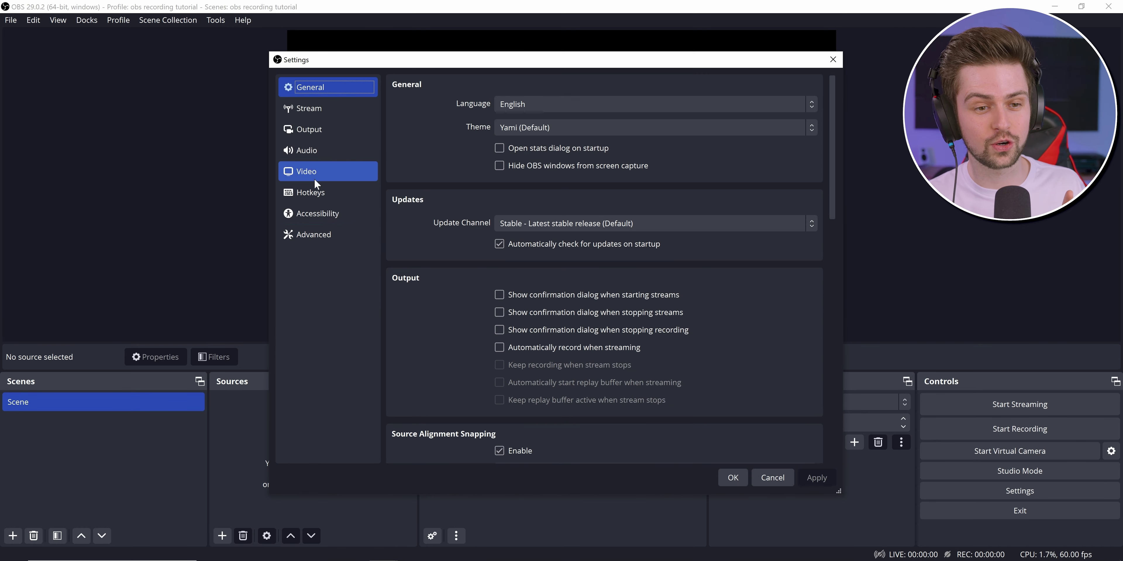
left_click(366, 124)
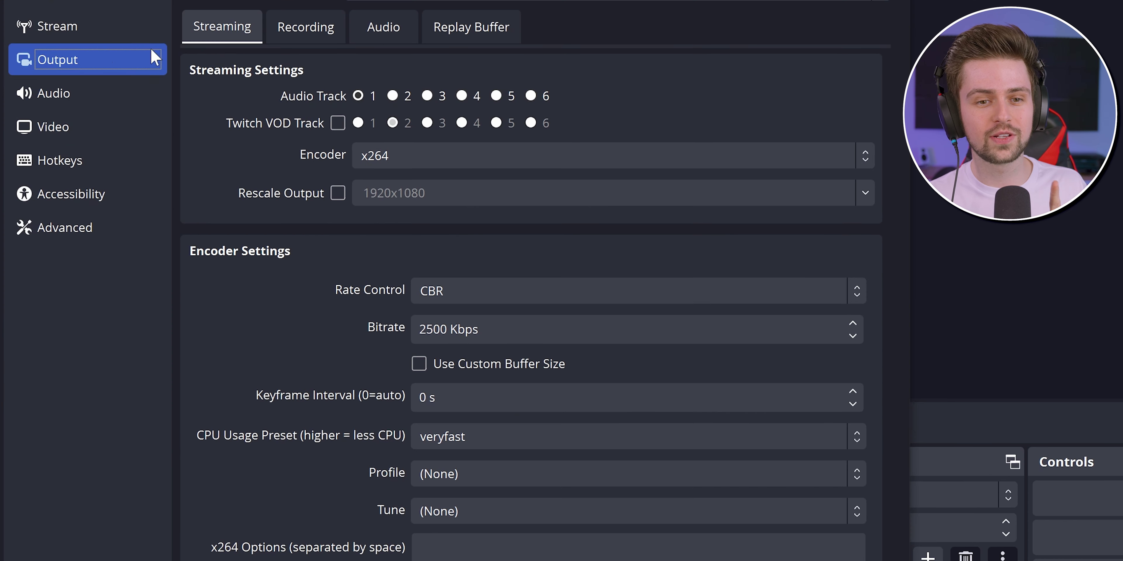
left_click(313, 32)
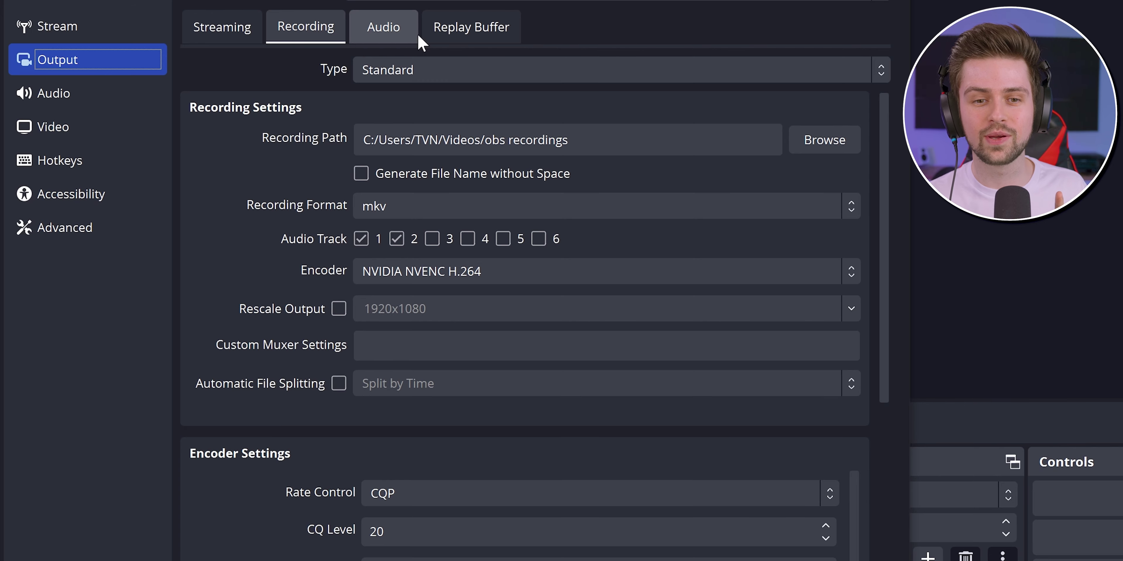
left_click(479, 28)
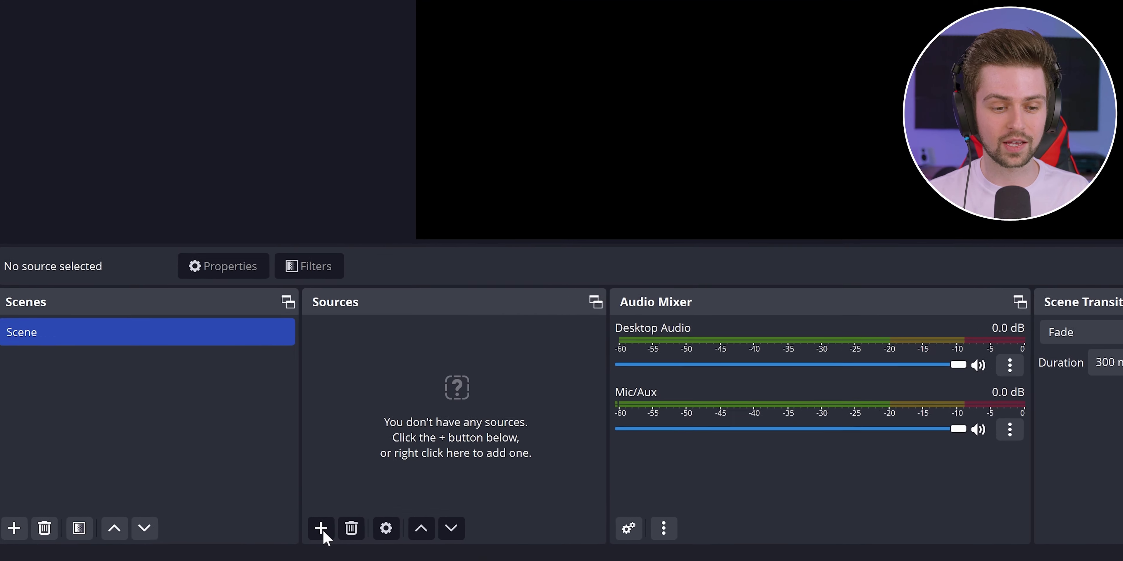
Assign a hotkey to the replay buffer's Save Replay action and apply the settings.
left_click(218, 533)
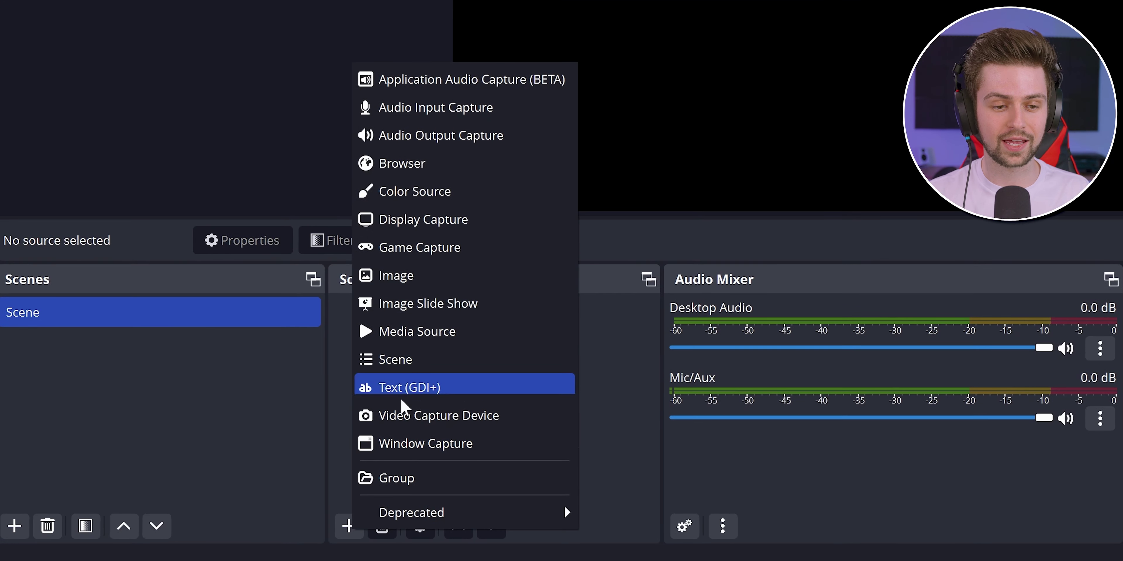
left_click(633, 447)
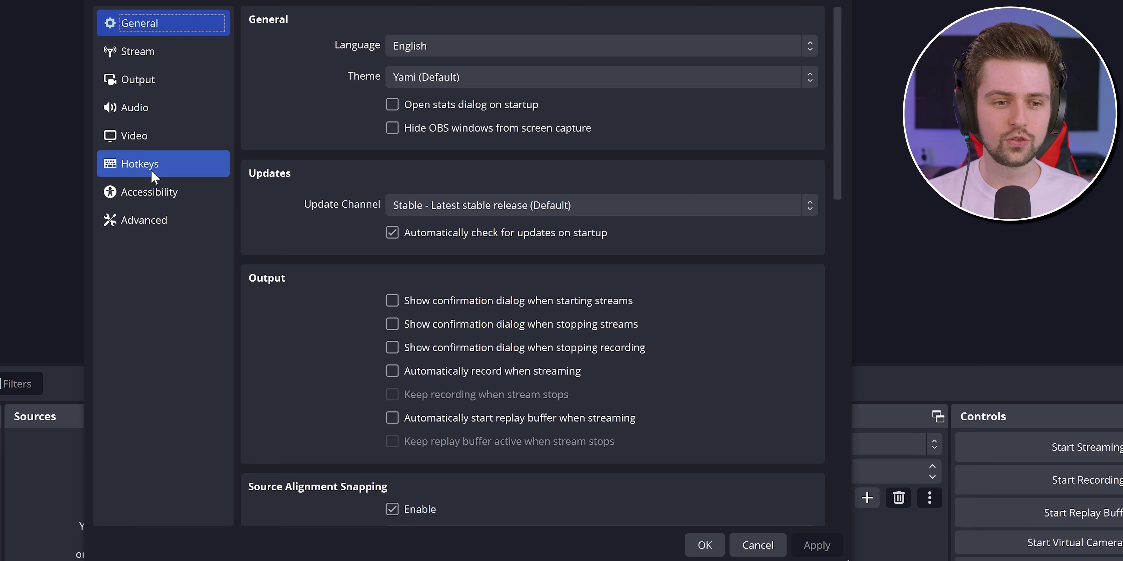
left_click(157, 168)
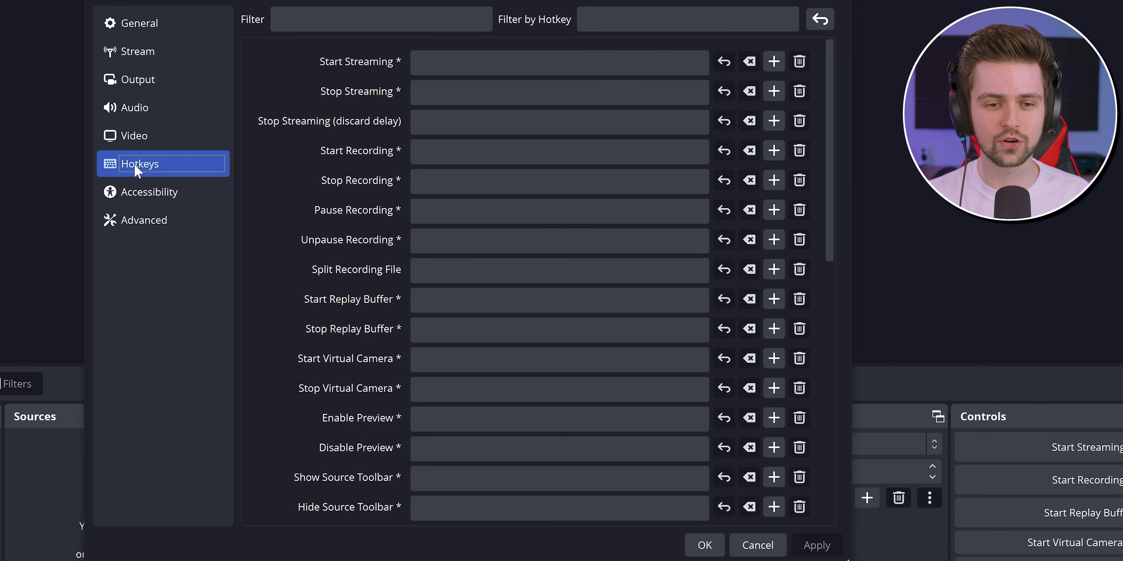
scroll(266, 285, "down", 5)
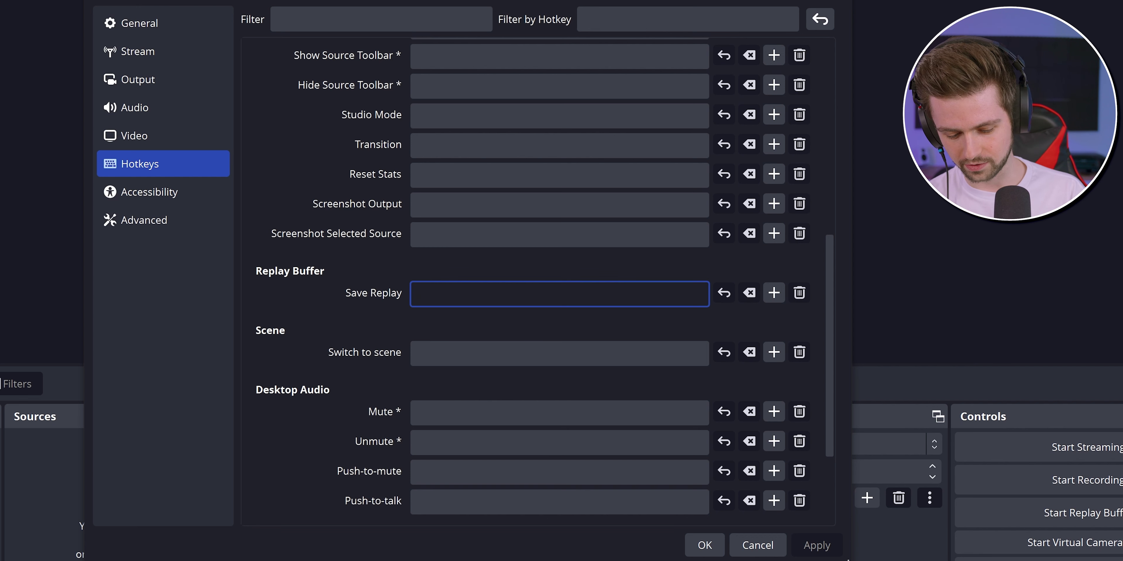
left_click(827, 548)
Review the video and recording output settings, and start the replay buffer.
left_click(208, 140)
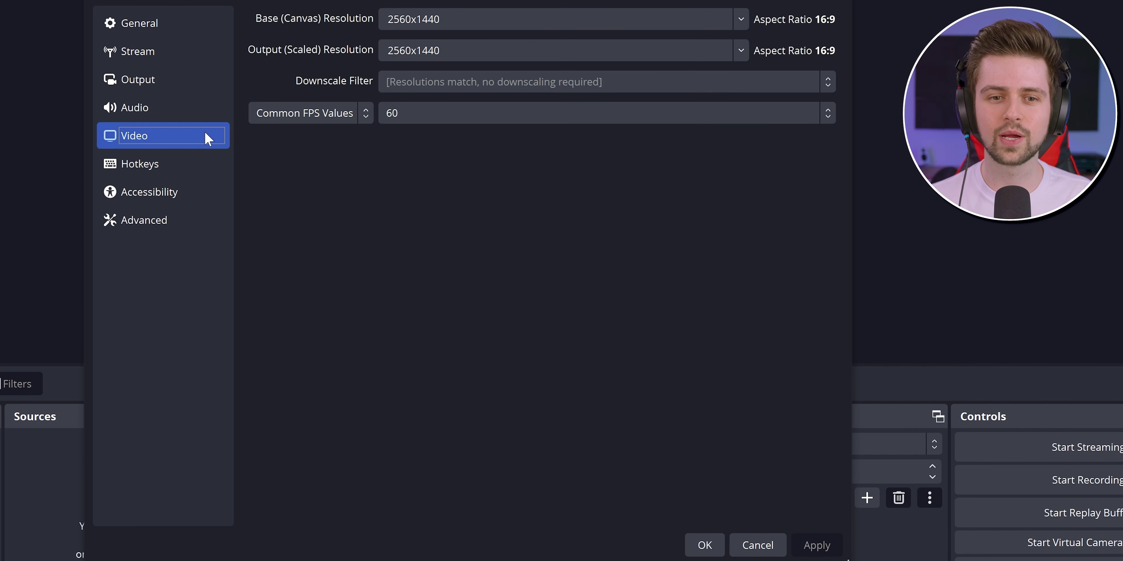
left_click(150, 83)
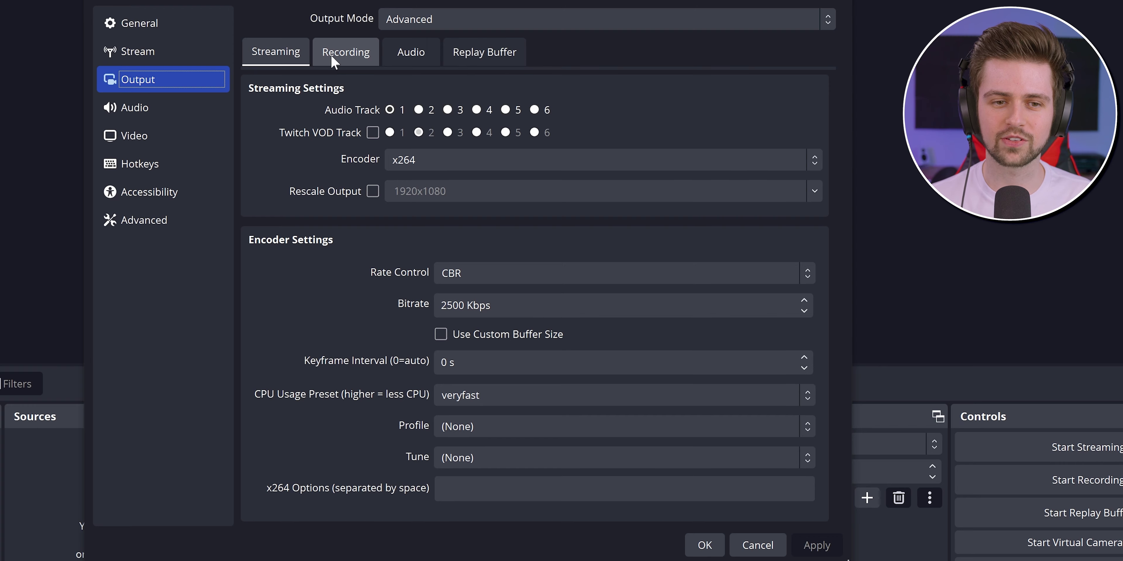
left_click(345, 54)
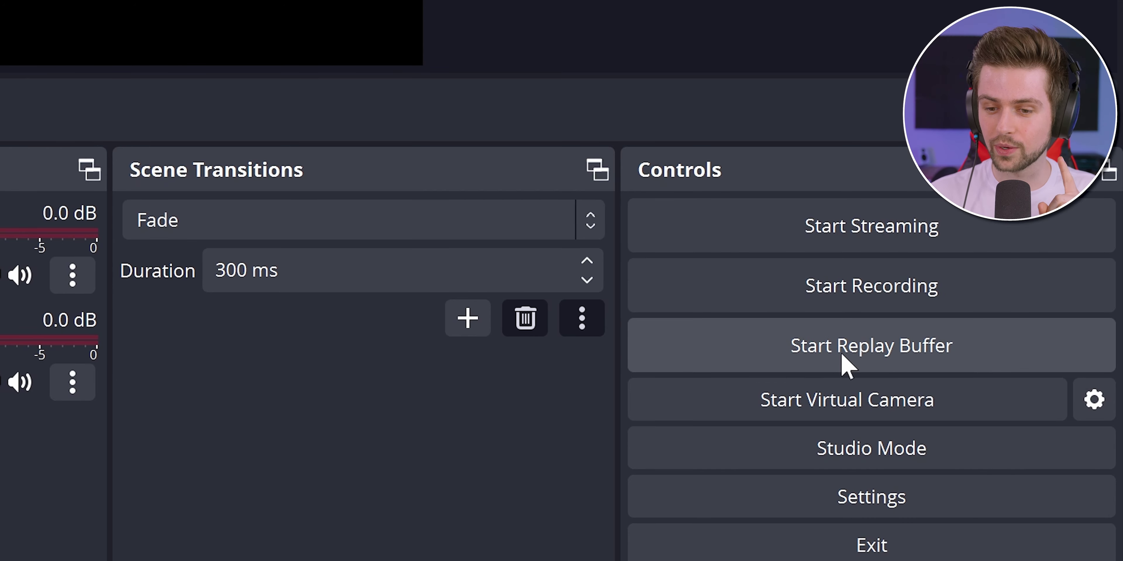
left_click(896, 352)
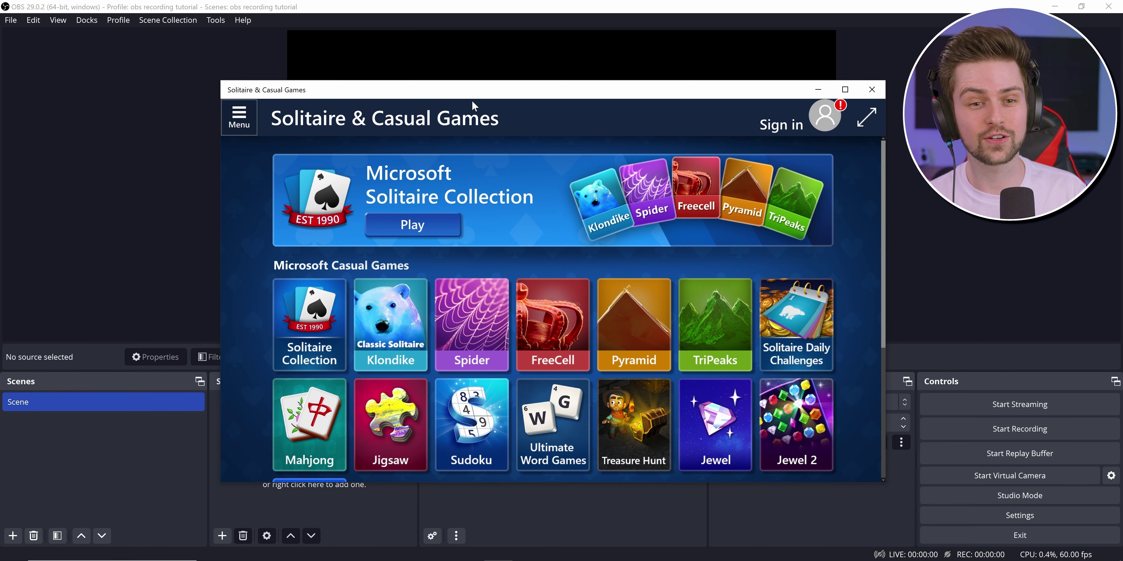
Move the Solitaire & Casual Games window and add a Display Capture source showing the Dell S2716DG 2560x1440 monitor.
left_click_drag(472, 101, 610, 87)
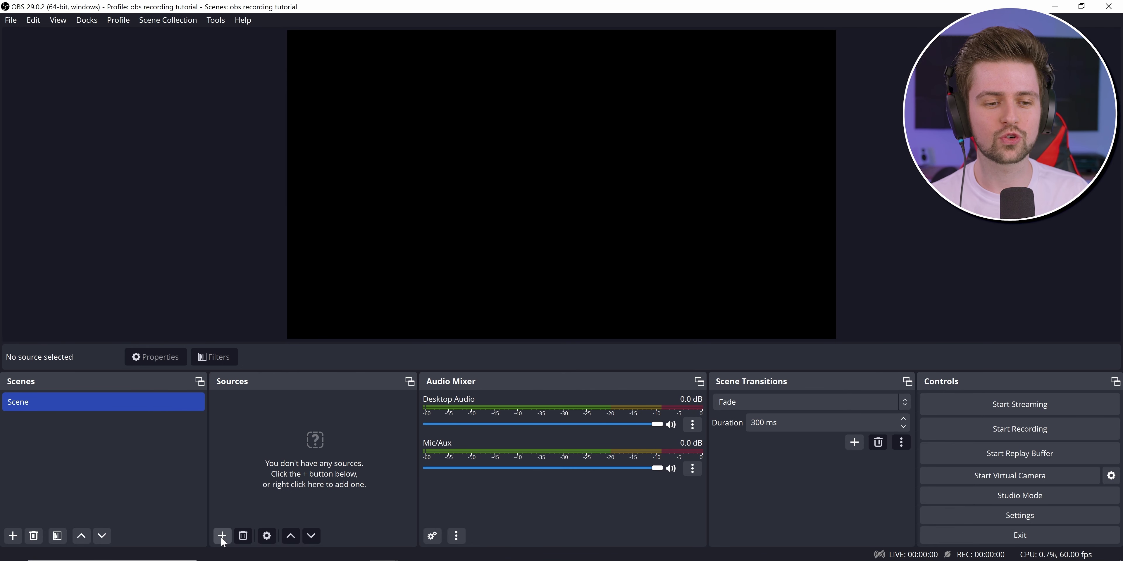
left_click(222, 536)
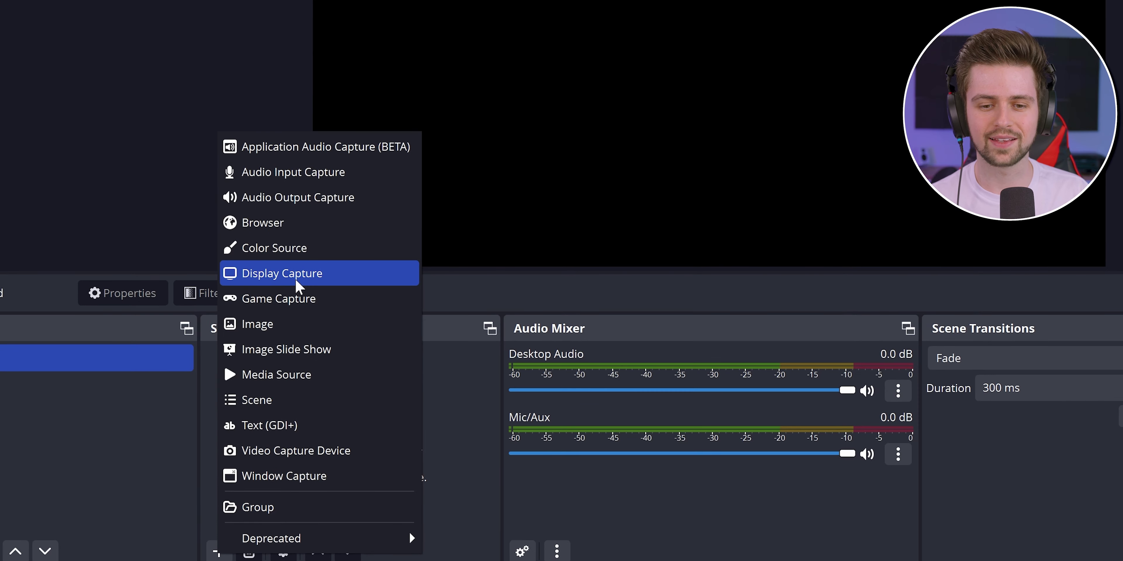
left_click(295, 278)
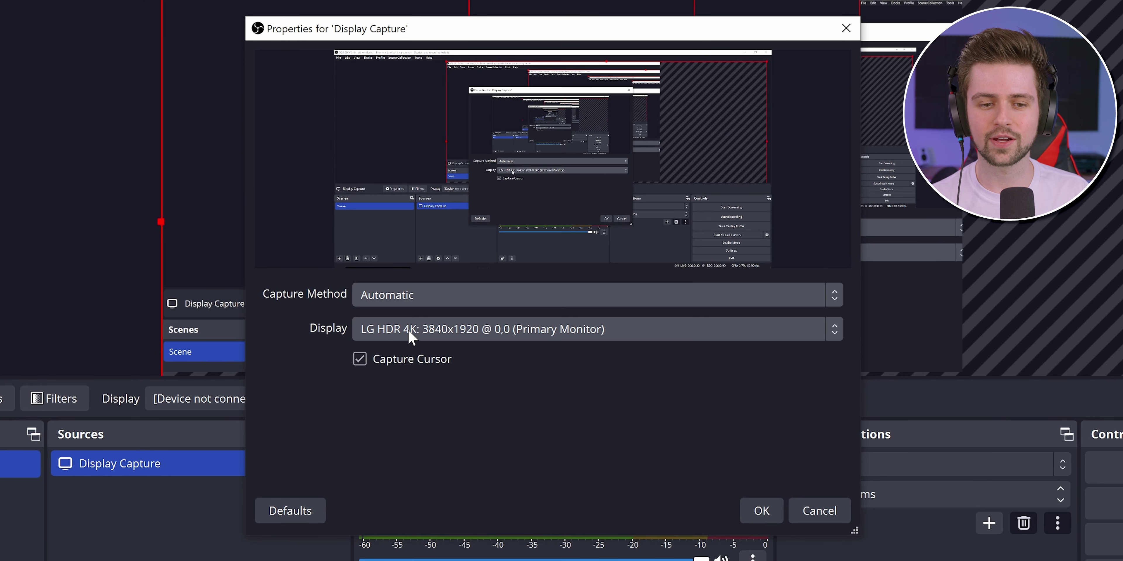
left_click(417, 369)
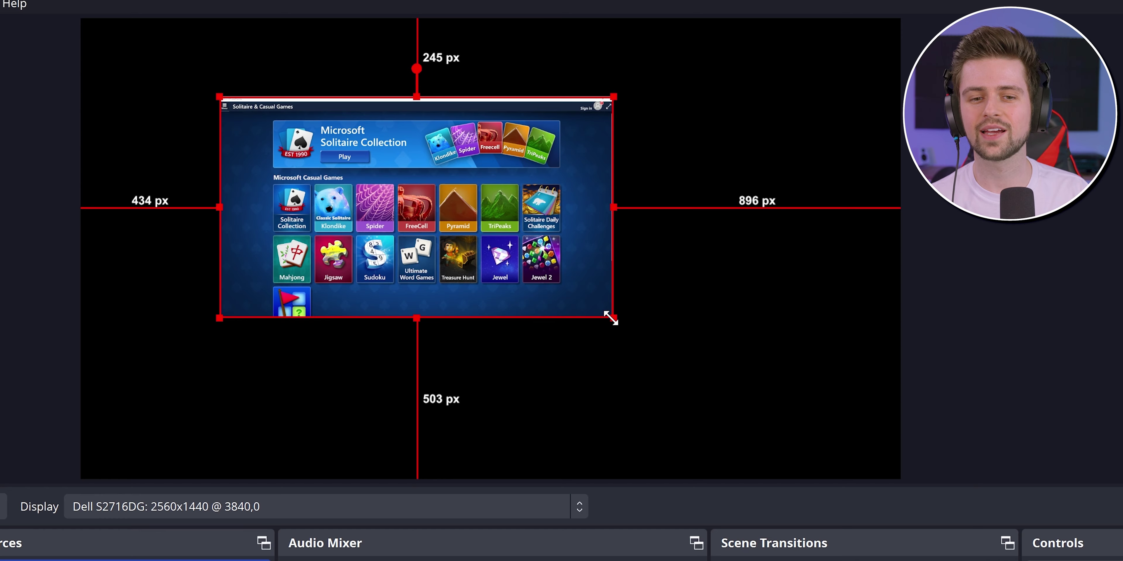
Resize and reposition the display capture on the preview canvas.
left_click_drag(610, 319, 836, 443)
left_click_drag(632, 328, 600, 301)
left_click_drag(792, 408, 924, 495)
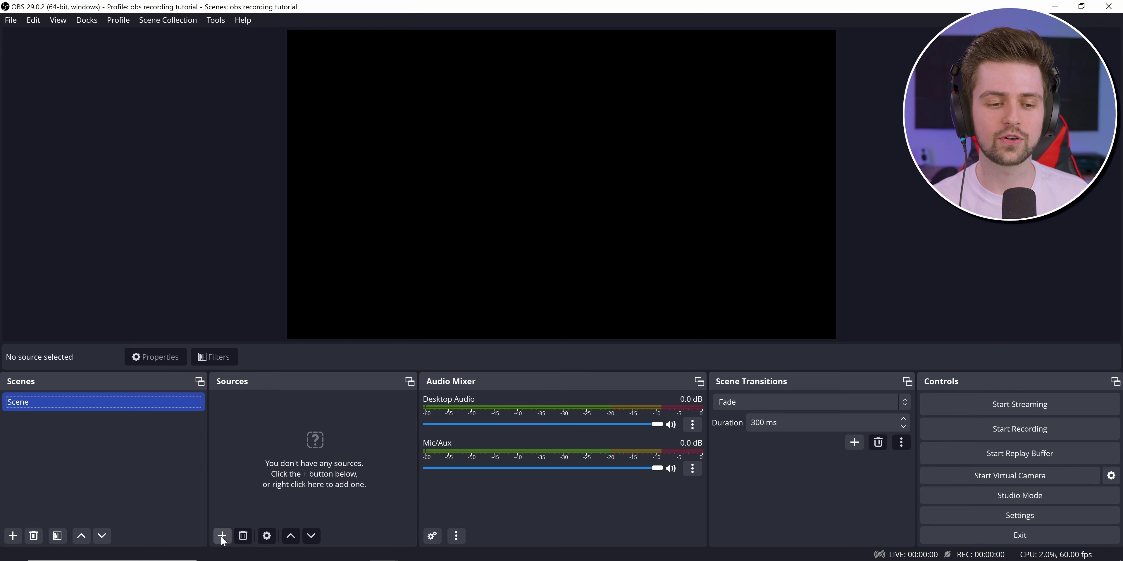
Add a Window Capture source for the Solitaire & Casual Games window and reposition it on the preview canvas.
left_click(220, 534)
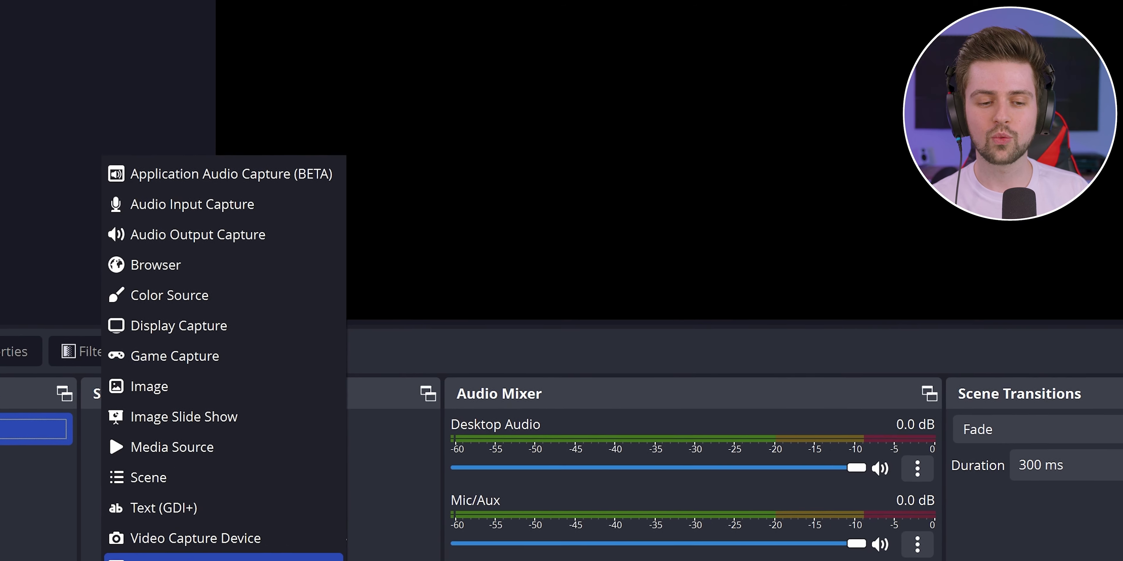
left_click(479, 438)
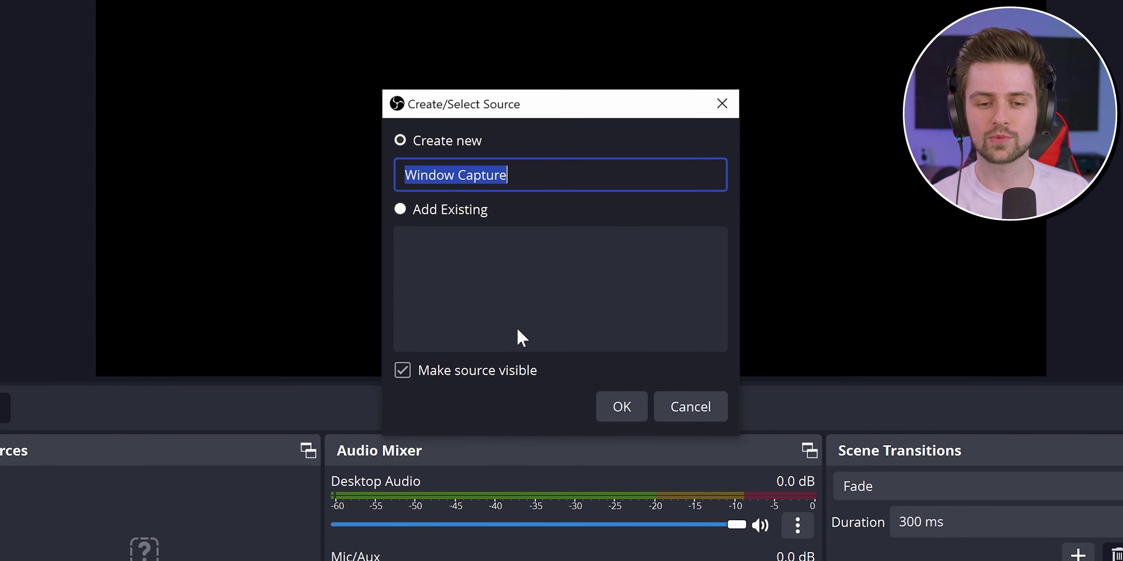
left_click(626, 414)
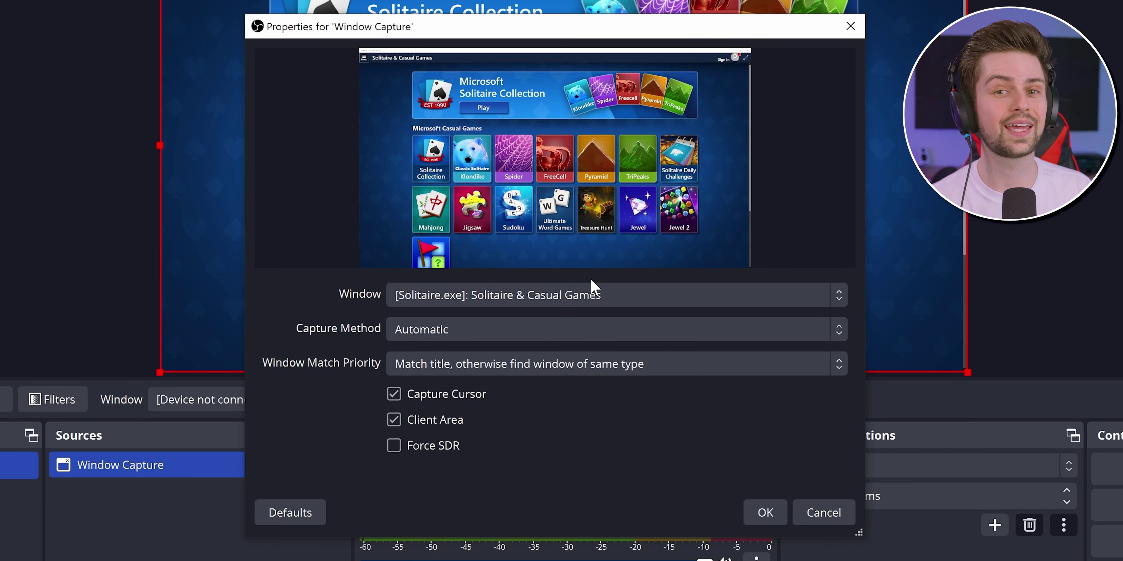
left_click(411, 293)
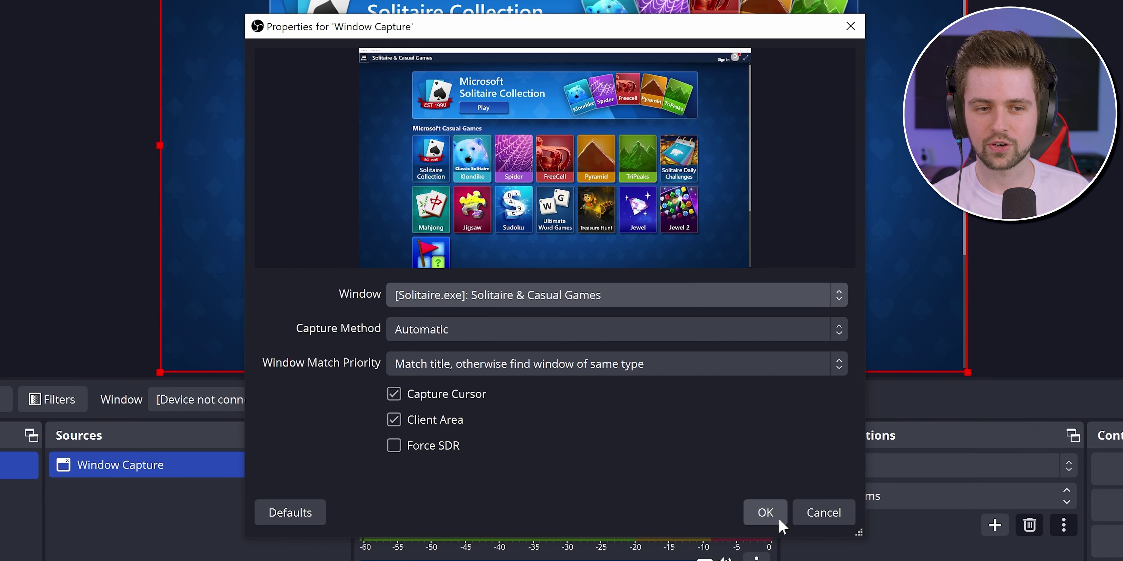
left_click(765, 512)
left_click_drag(574, 200, 565, 266)
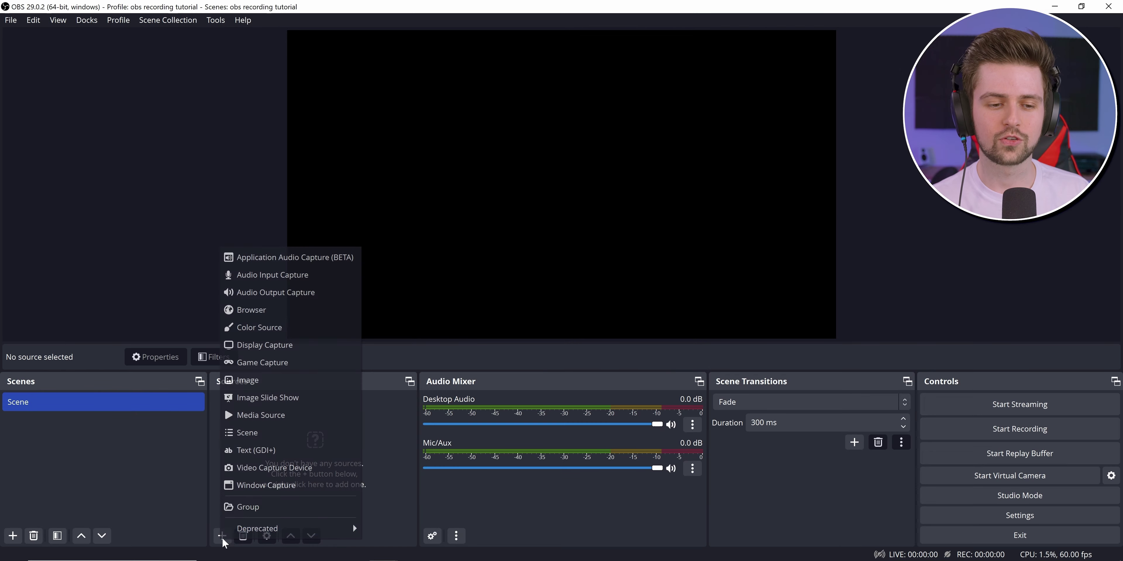
Add a Game Capture source in Capture specific window mode, targeting the Solitaire & Casual Games window.
left_click(274, 362)
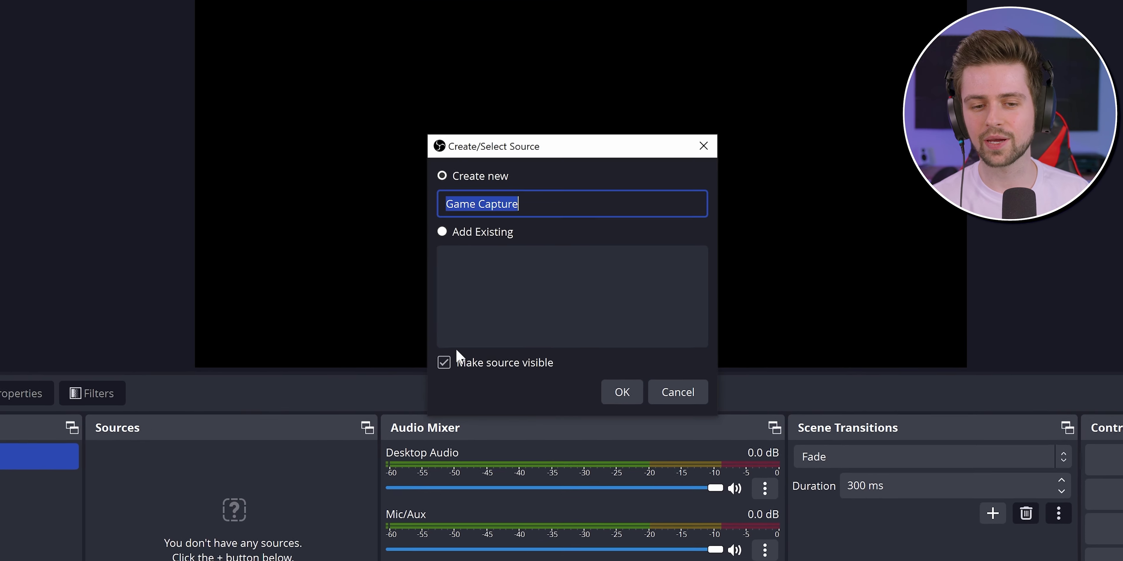
left_click(607, 415)
left_click(431, 310)
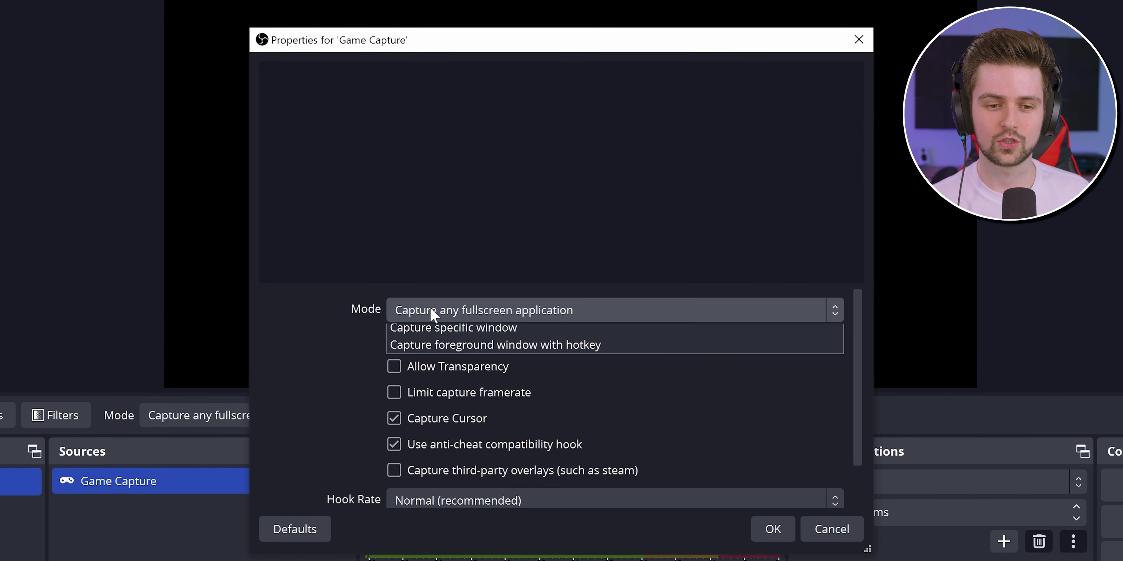
left_click(493, 358)
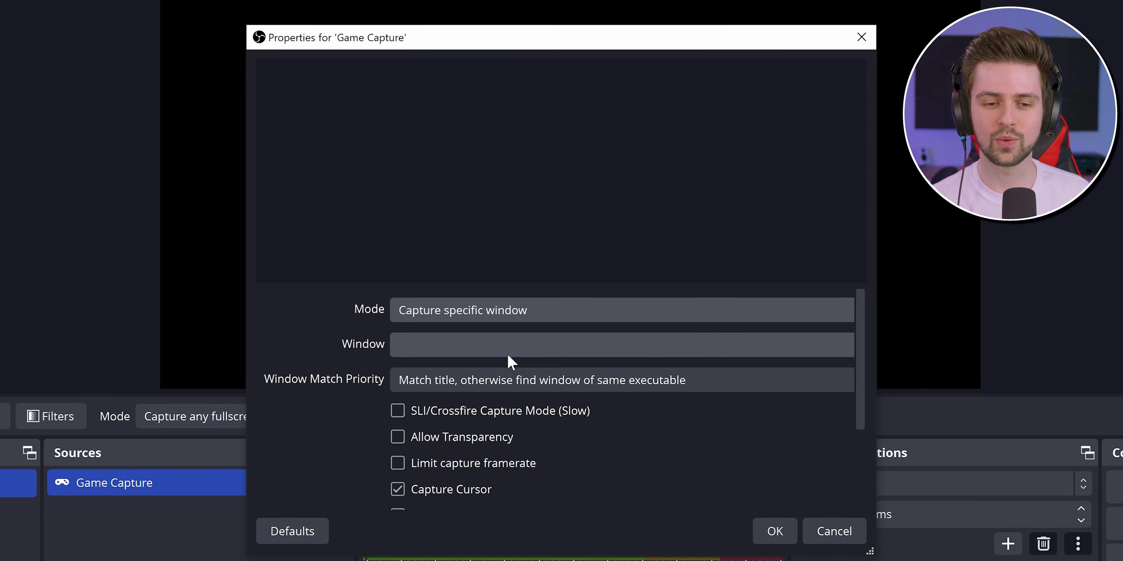
left_click(425, 346)
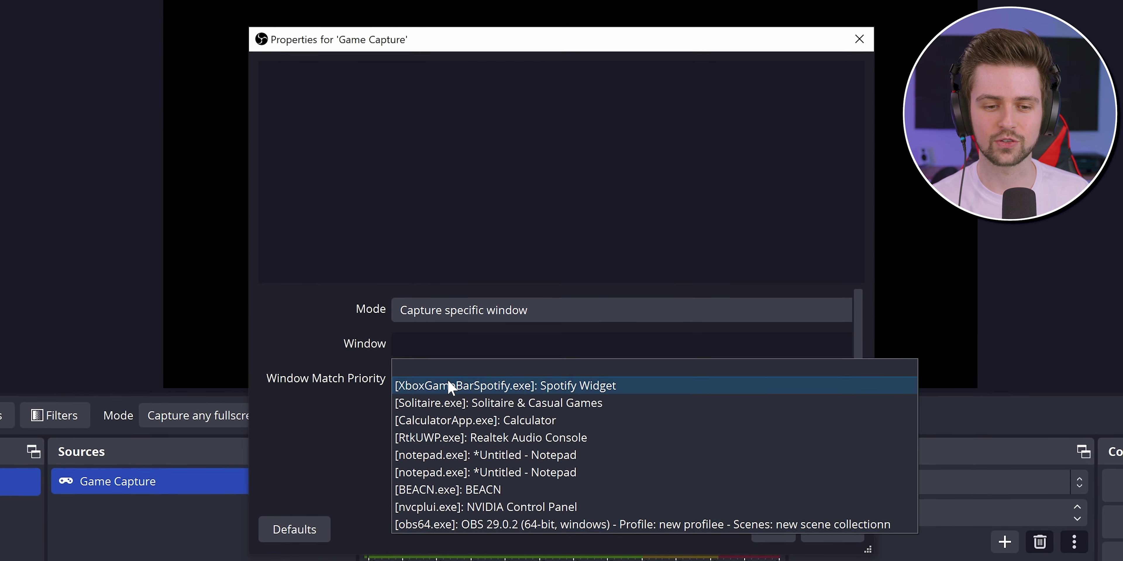
left_click(430, 403)
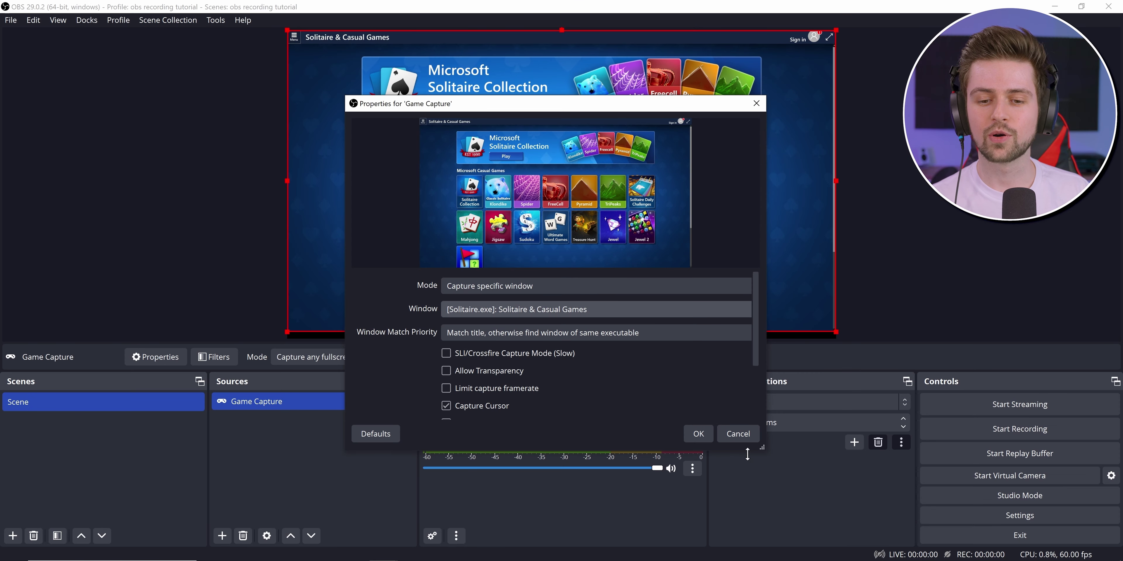
left_click(698, 433)
Scale the game capture down and reposition it on the preview canvas, and move the Solitaire & Casual Games window.
left_click_drag(836, 332, 589, 200)
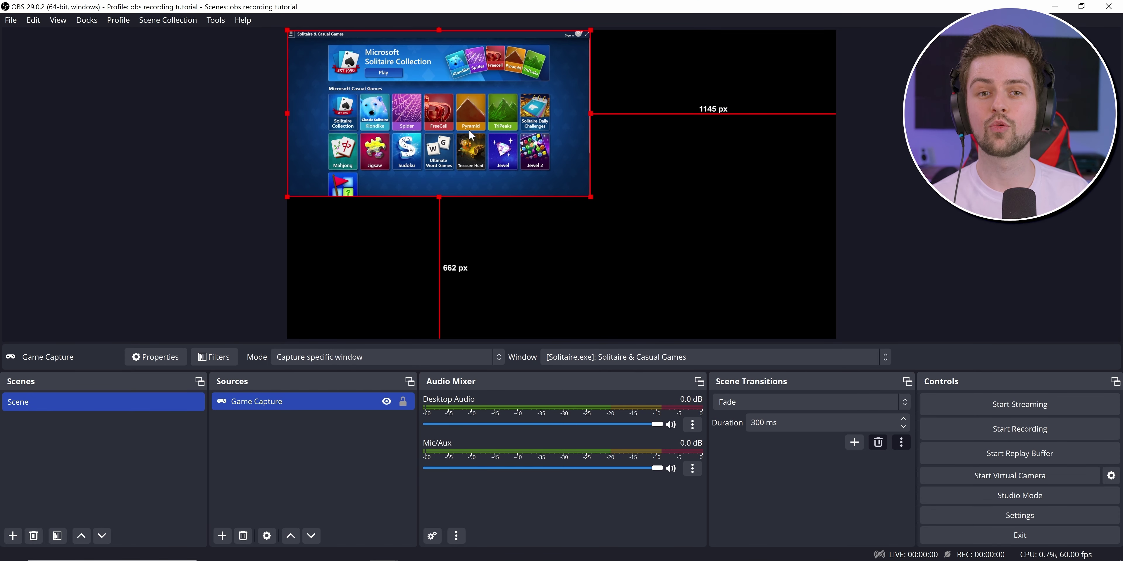
left_click_drag(520, 129, 585, 176)
key("alt+Tab")
left_click_drag(312, 104, 258, 95)
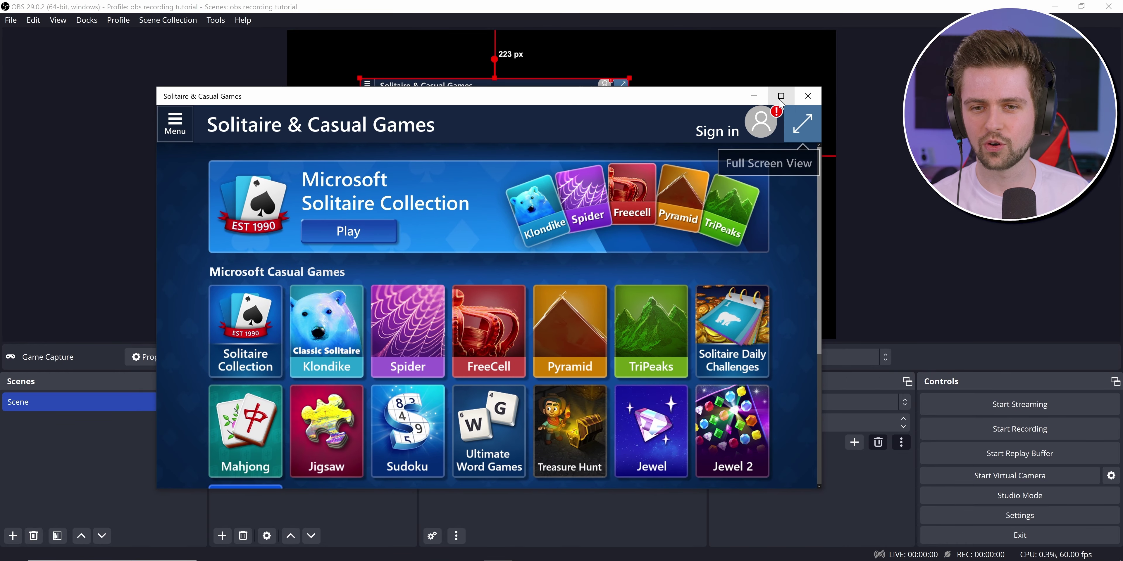
key("alt+Tab")
mouse_move(764, 180)
left_mouse_down()
mouse_move(832, 183)
mouse_move(781, 186)
left_mouse_up()
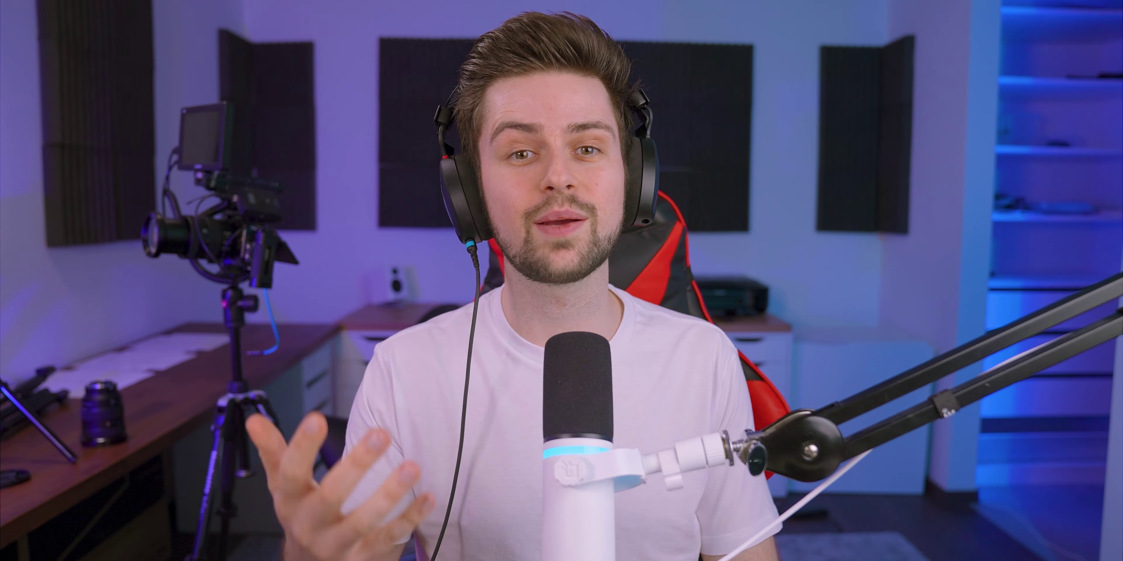